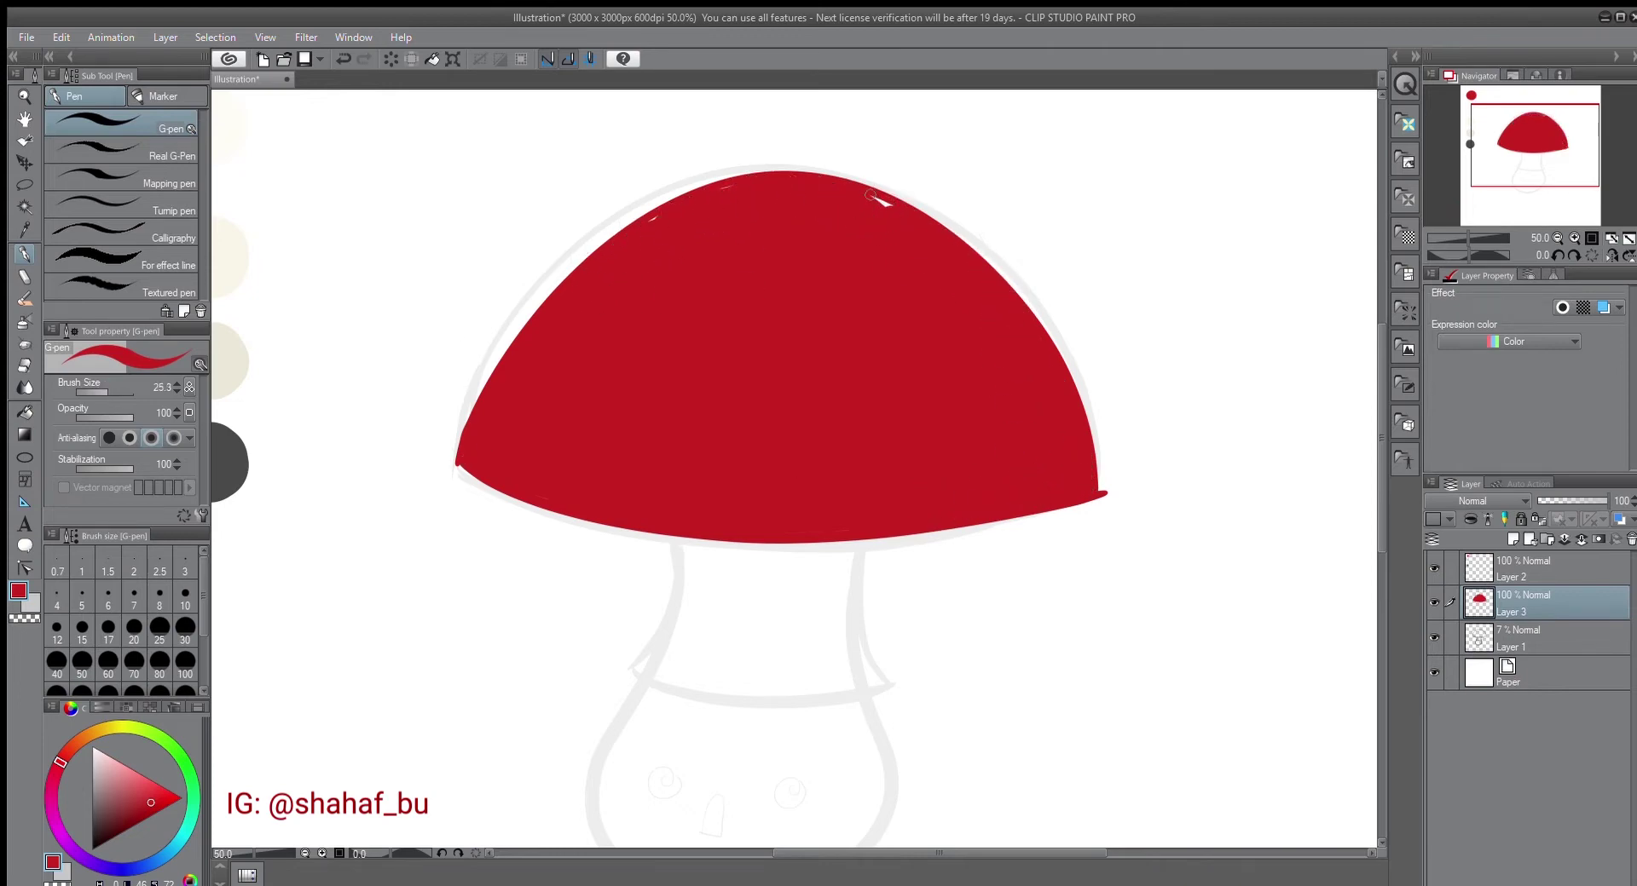
Trim the overshooting red at the cap's two lower corners with the hard eraser and touch up its edge with the G-pen.
scroll(650, 223, up, 2)
key(e)
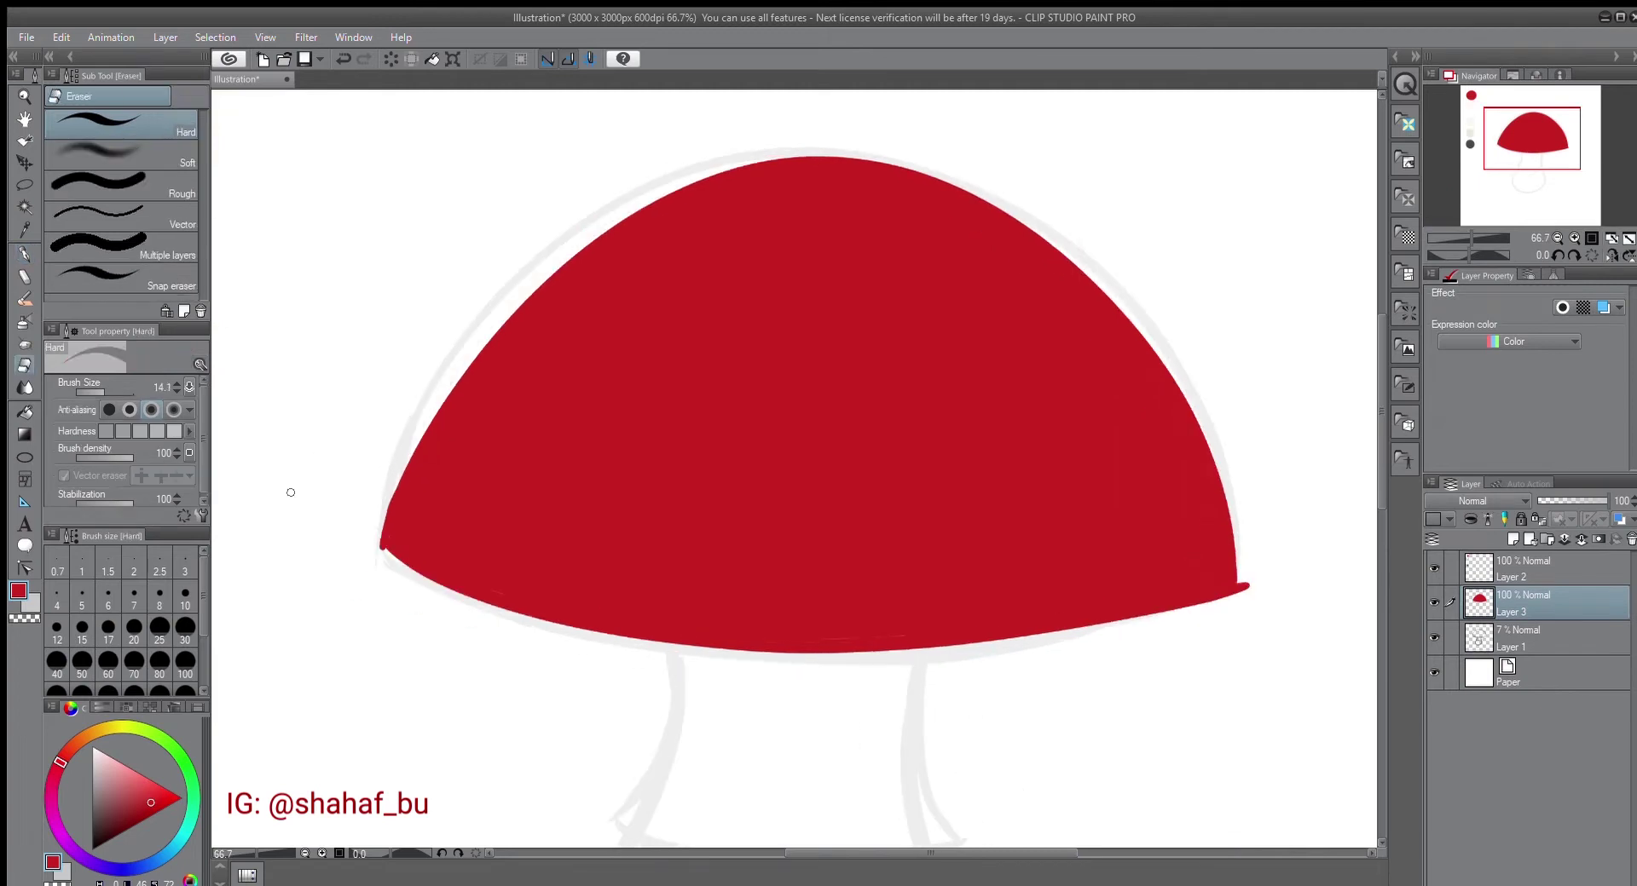
scroll(816, 296, up, 3)
scroll(815, 297, down, 2)
scroll(516, 393, up, 4)
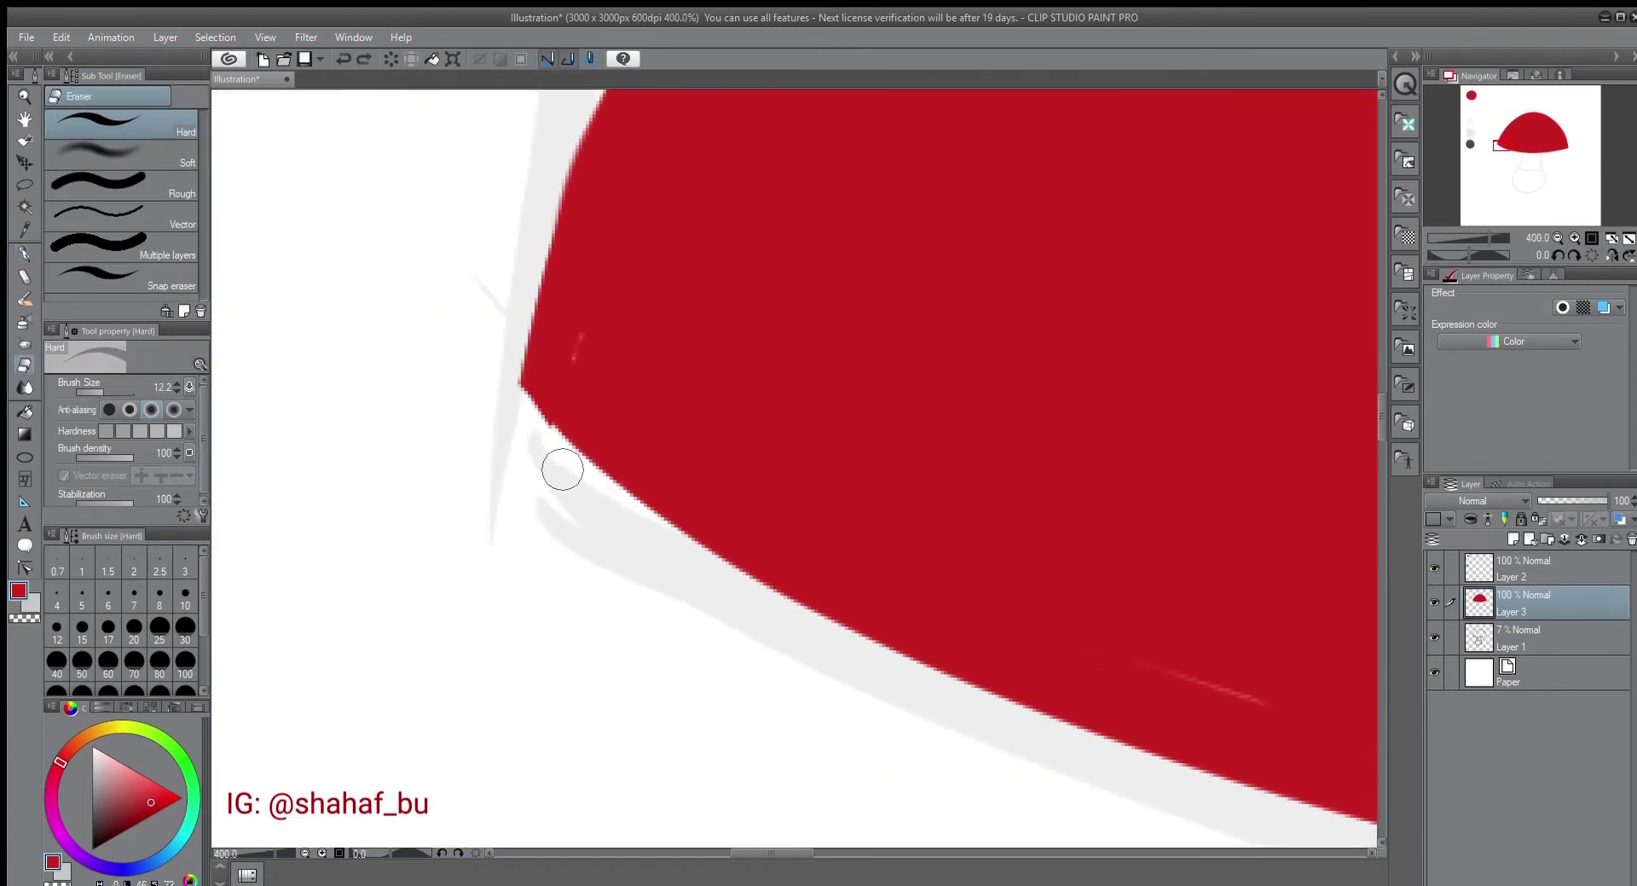
scroll(1052, 475, right, 10)
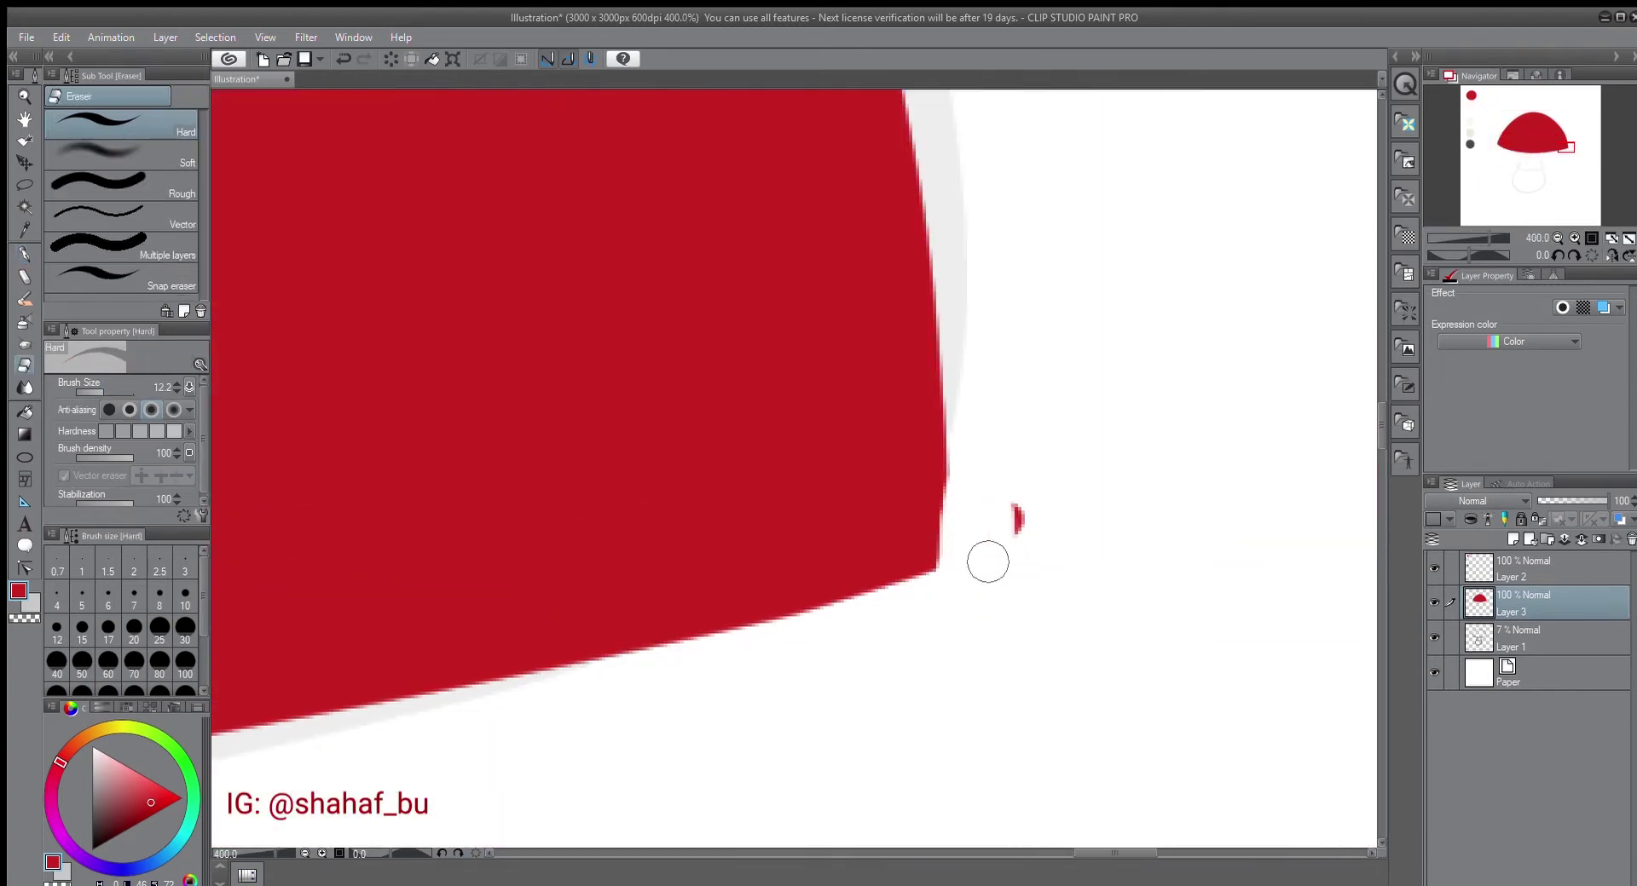
key(ctrl+0)
key(p)
scroll(614, 477, up, 4)
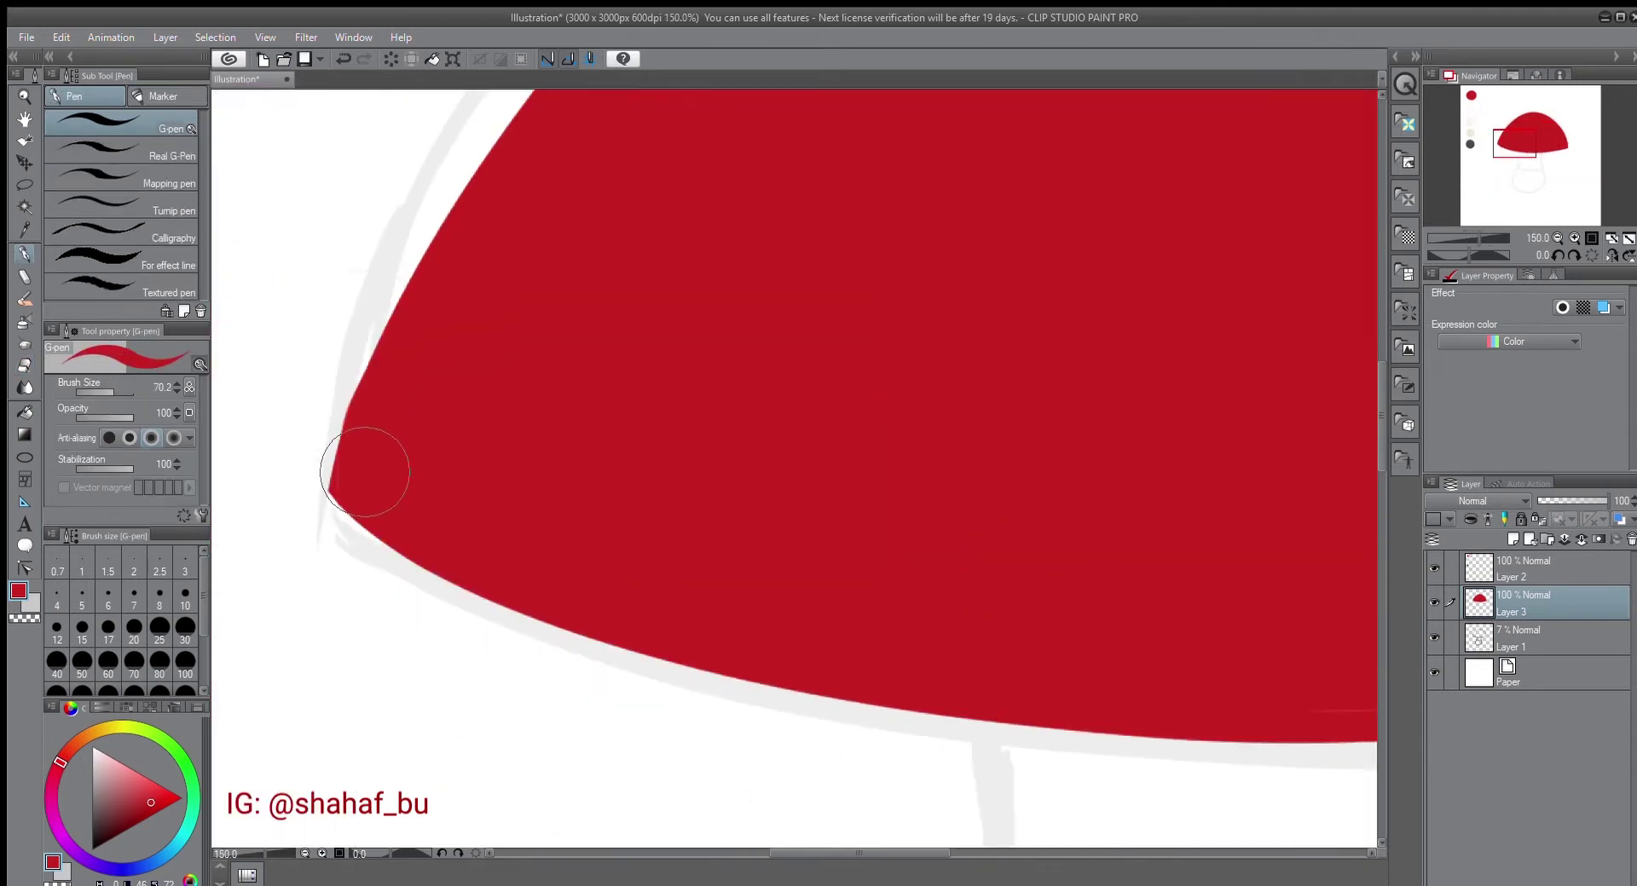
key(ctrl+0)
Outline and fill the upper stem with the darker beige swatch colour on a new layer beneath the cap.
key(ctrl+[)
key(i)
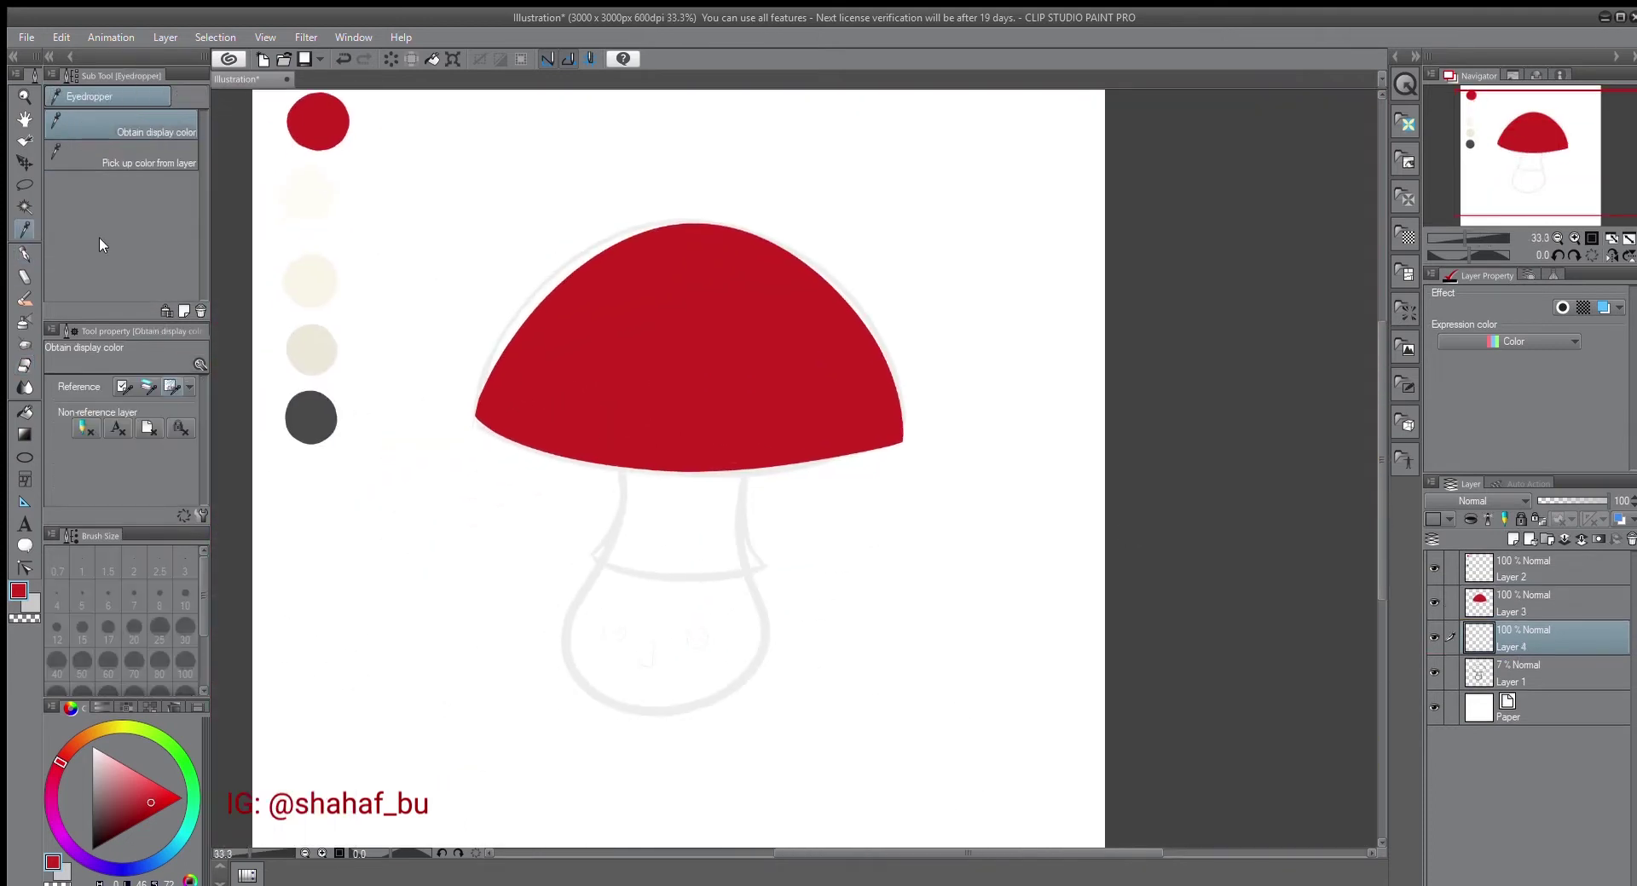
click(311, 331)
key(p)
scroll(579, 431, up, 1)
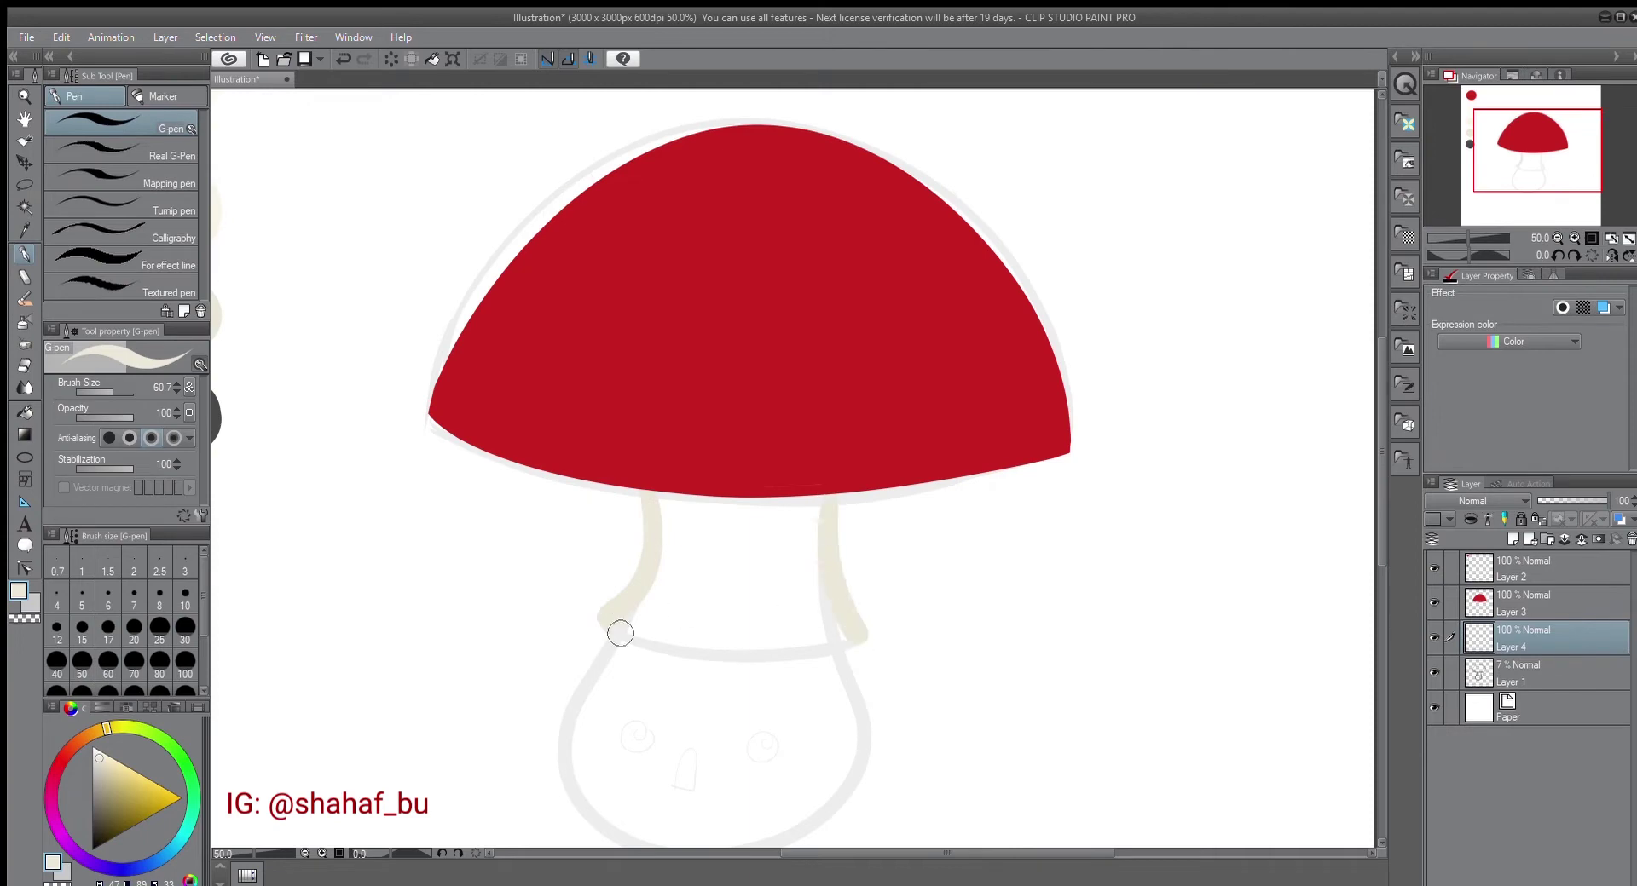
scroll(858, 640, up, 1)
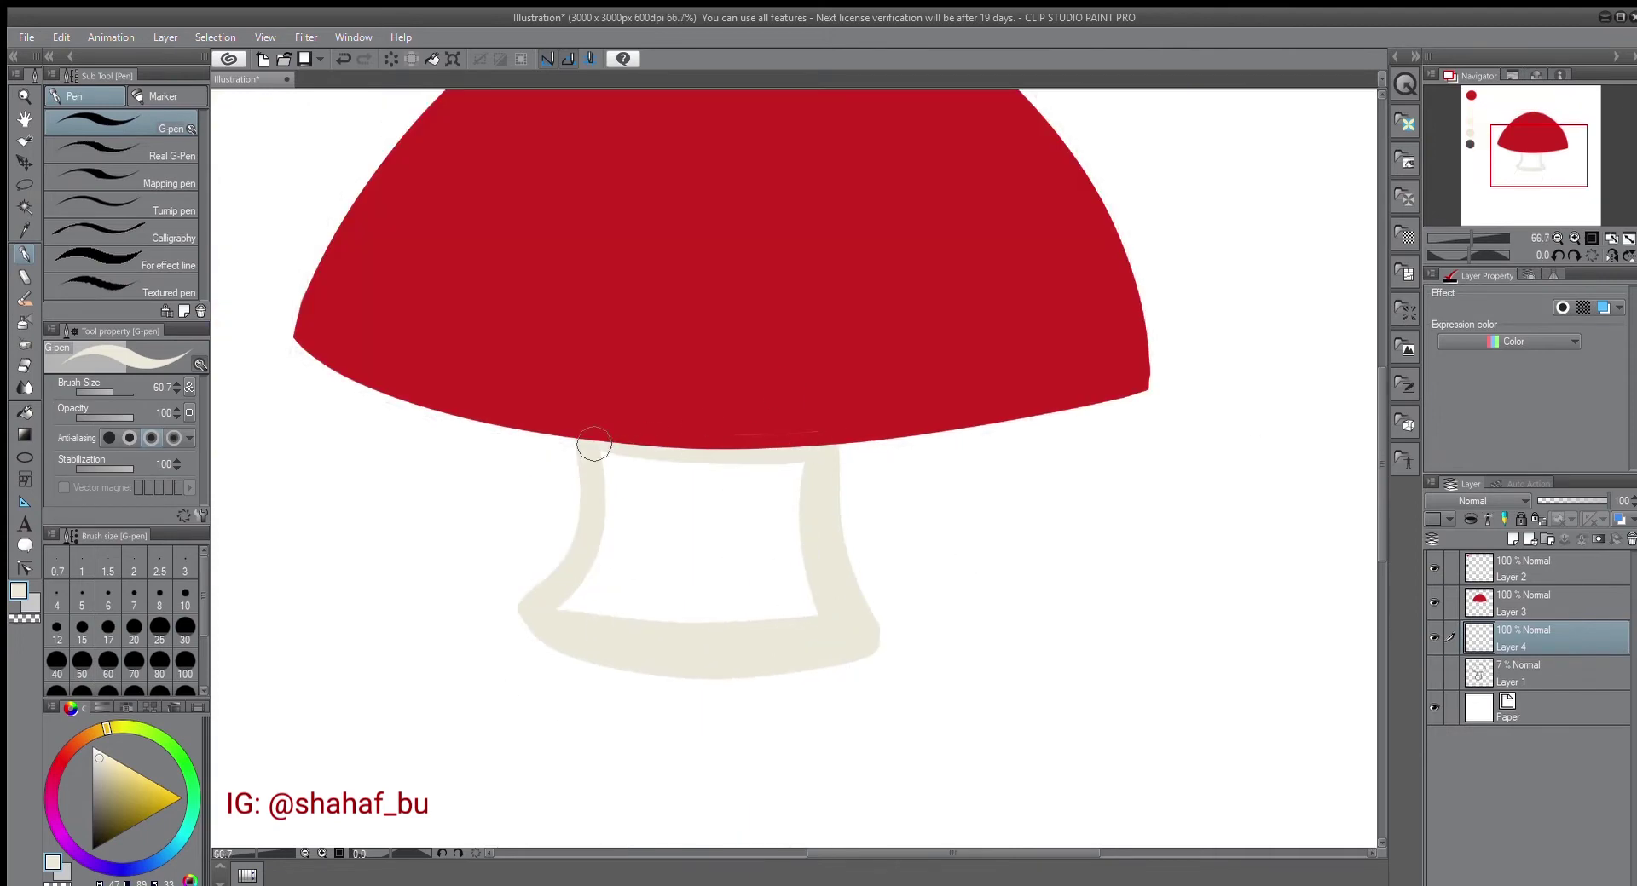
key(g)
click(703, 512)
Refine the two flared lower corners and edges of the upper stem with the G-pen and hard eraser.
key(e)
scroll(701, 515, up, 3)
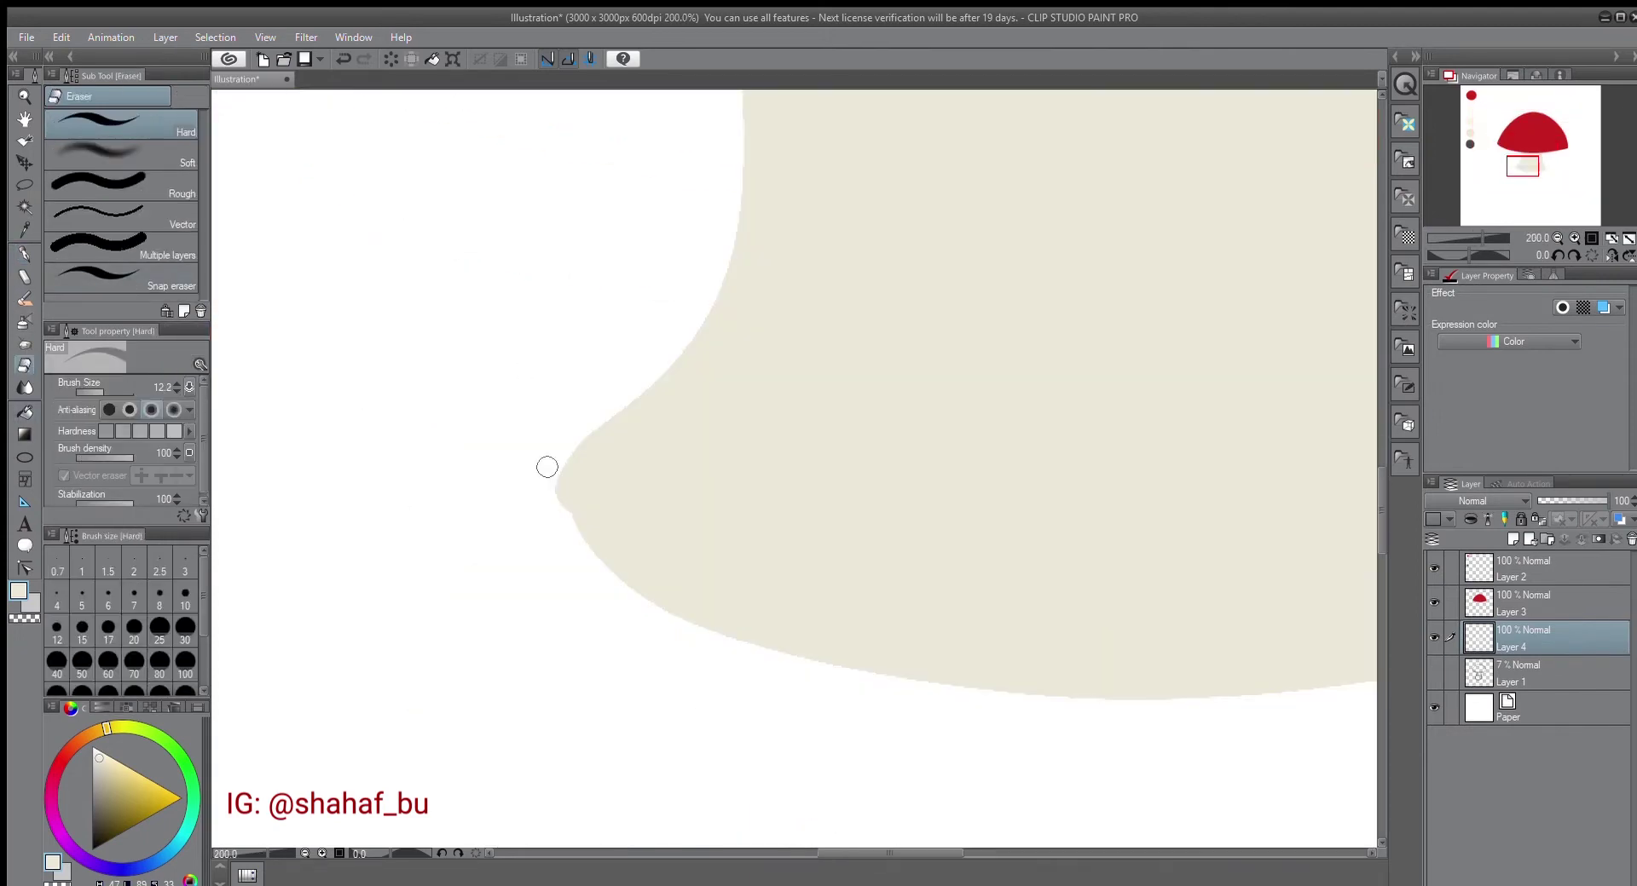
key(ctrl+z)
key(p)
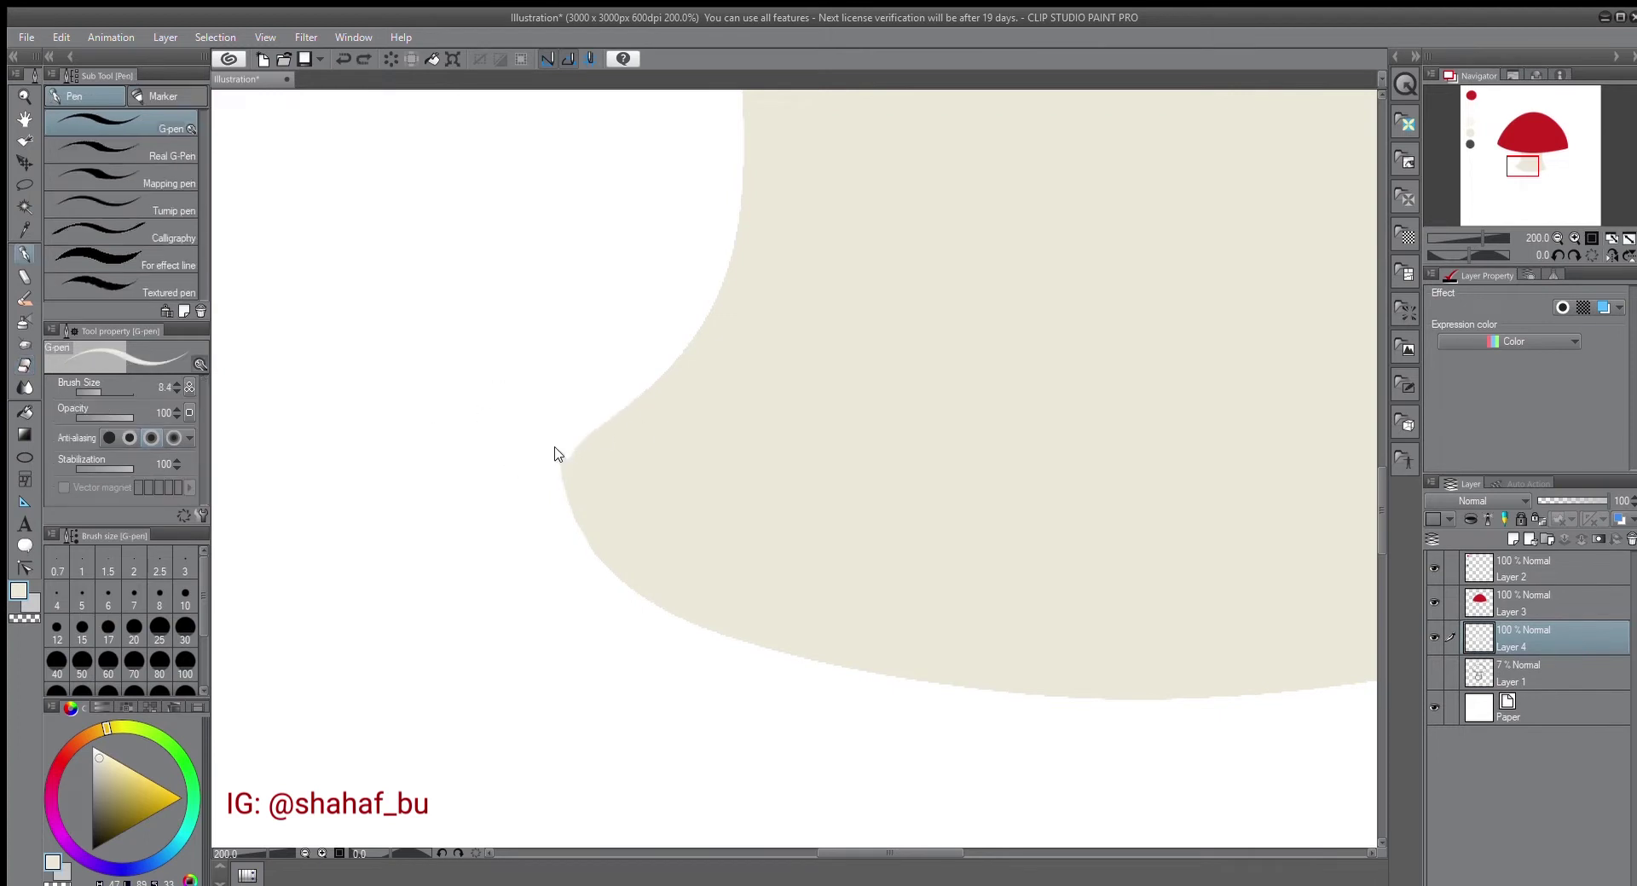
scroll(579, 474, down, 3)
scroll(887, 541, up, 7)
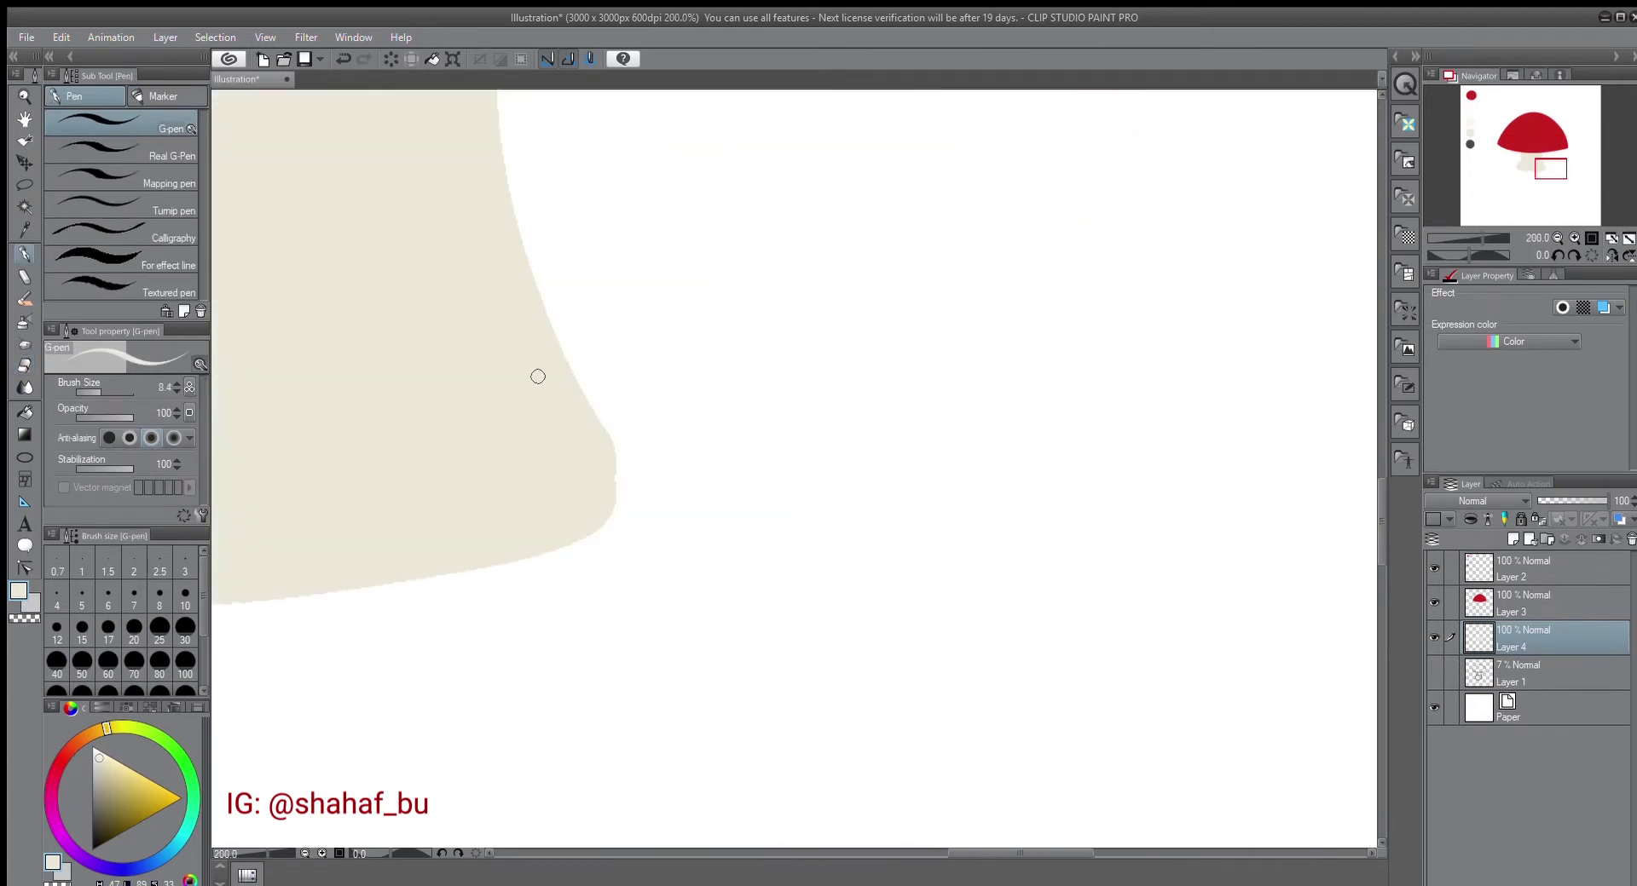
scroll(573, 515, down, 4)
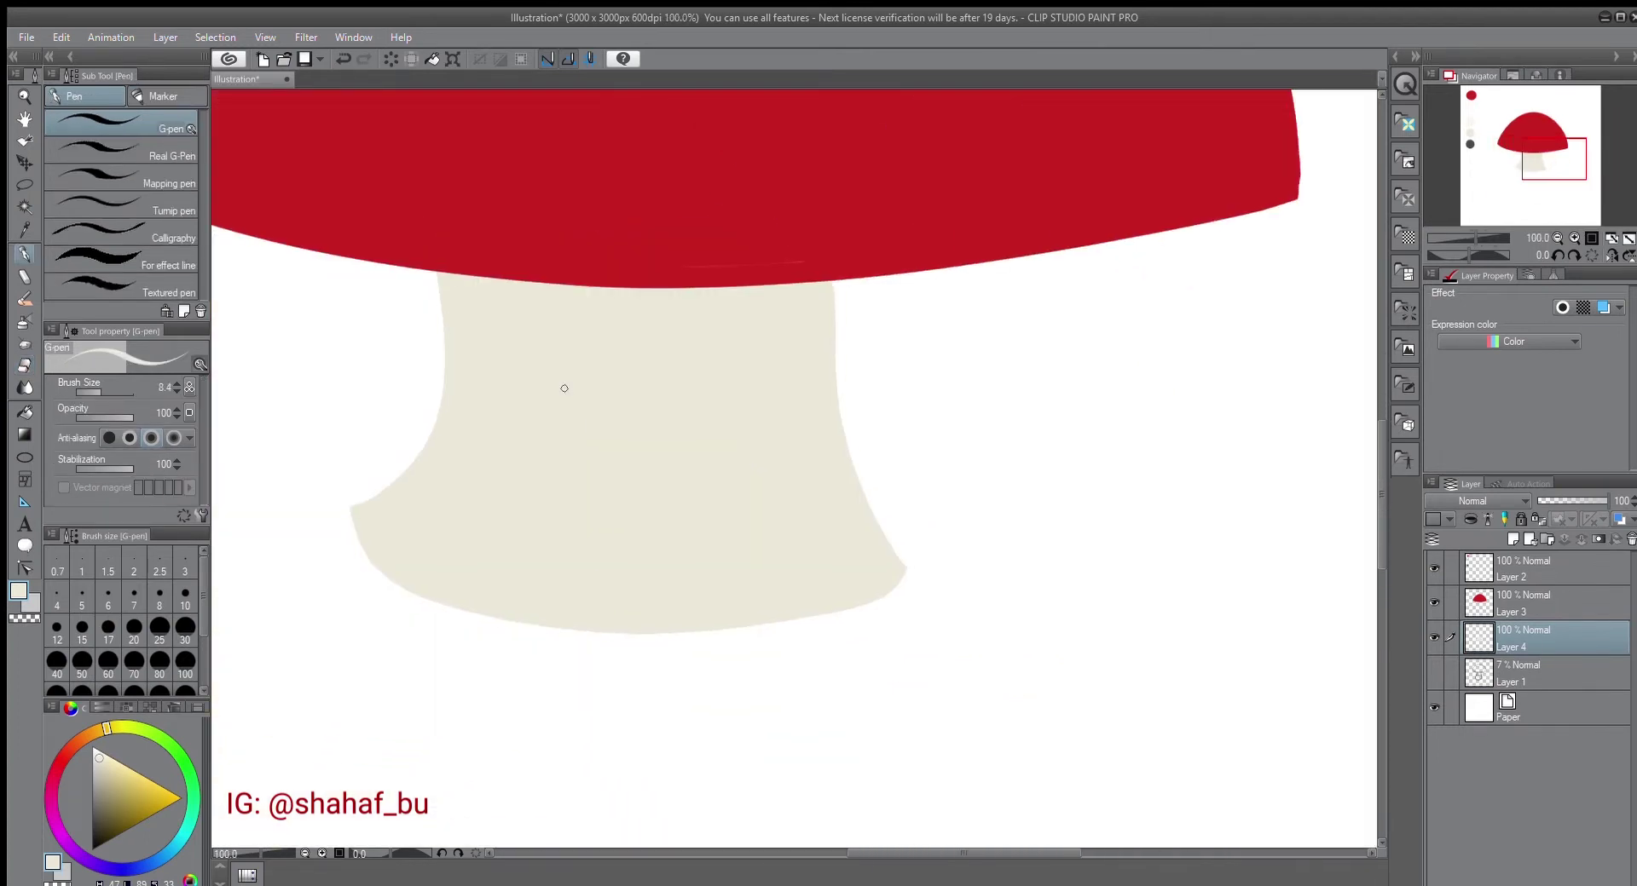
key(e)
scroll(573, 514, up, 2)
scroll(887, 658, down, 4)
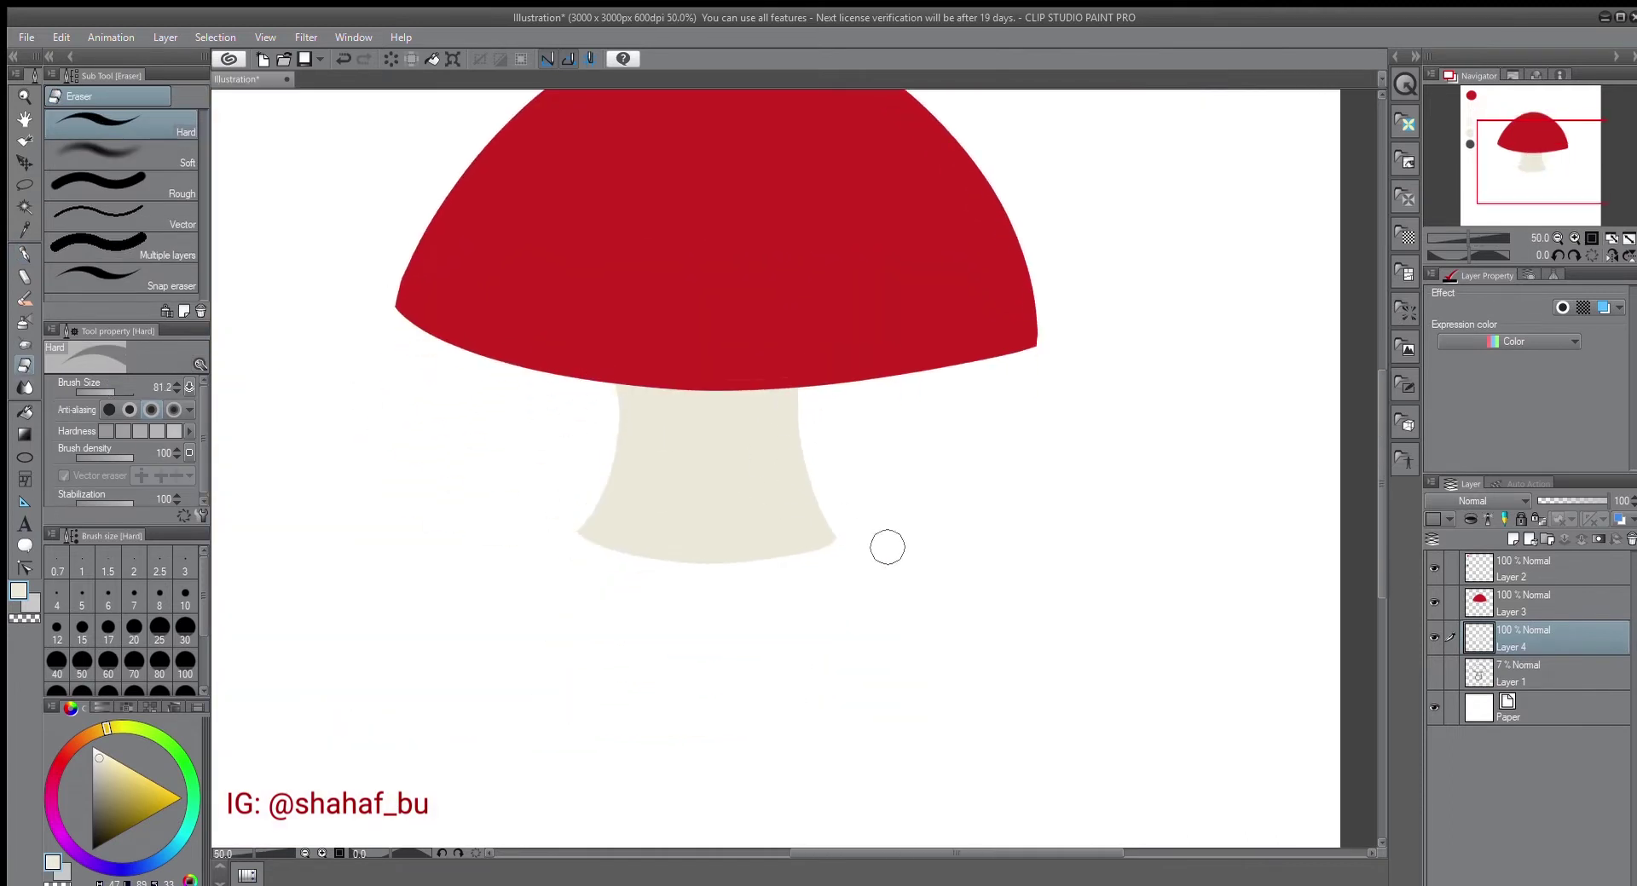
Outline the bulb from the sketch in light cream on a new layer beneath the upper stem, with the sketch hidden again.
click(1434, 672)
key(ctrl+shift+n)
drag(166, 421, 376, 430)
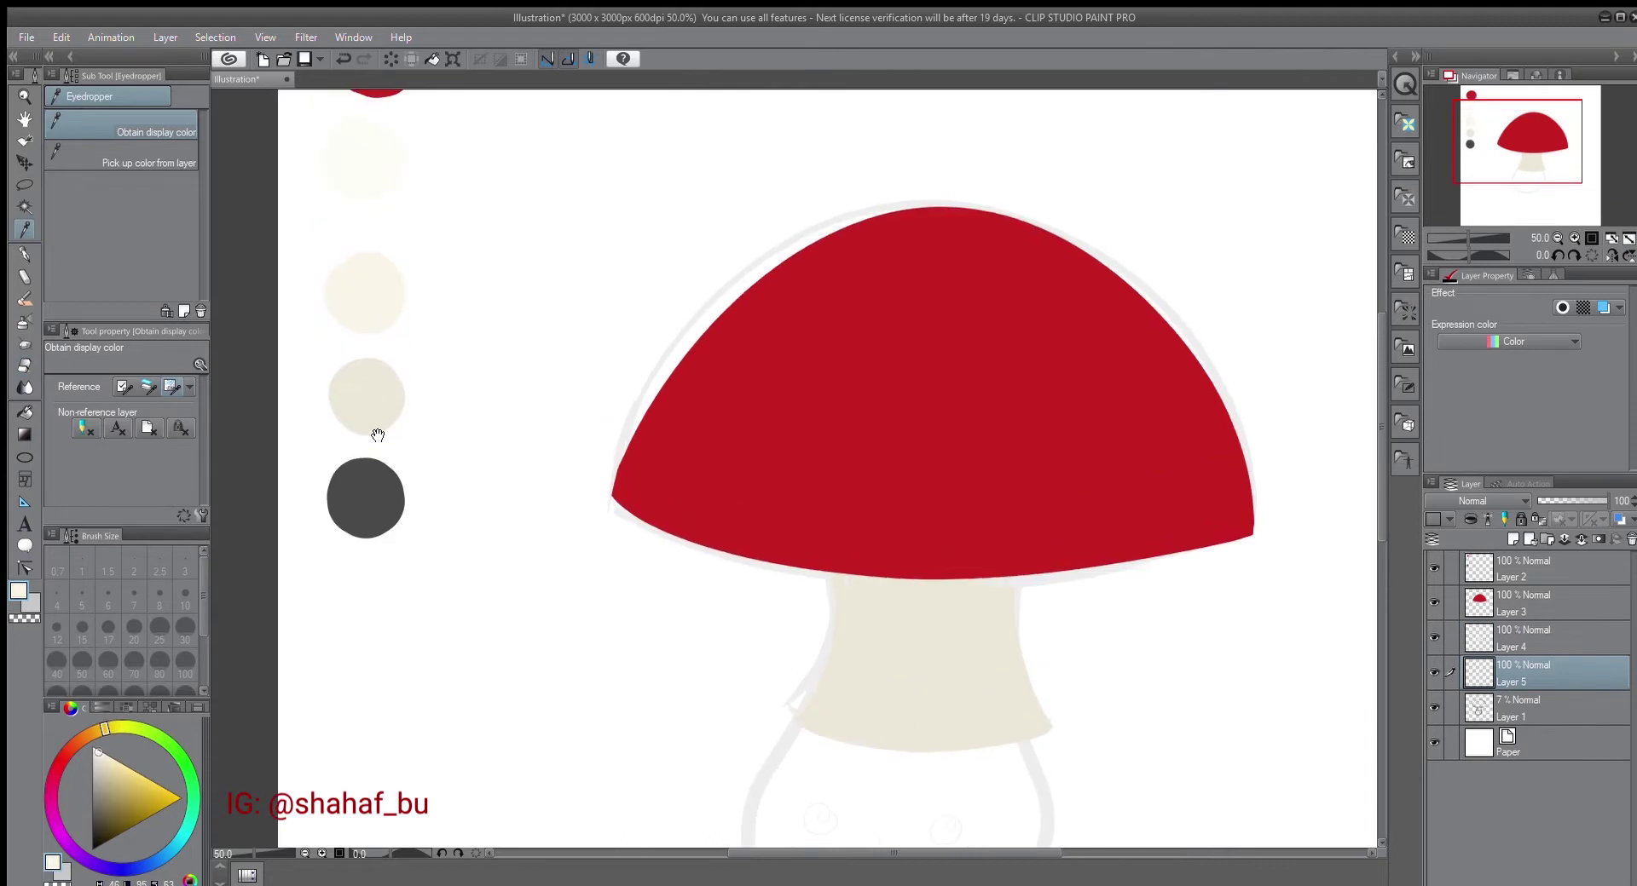
key(p)
scroll(785, 463, up, 2)
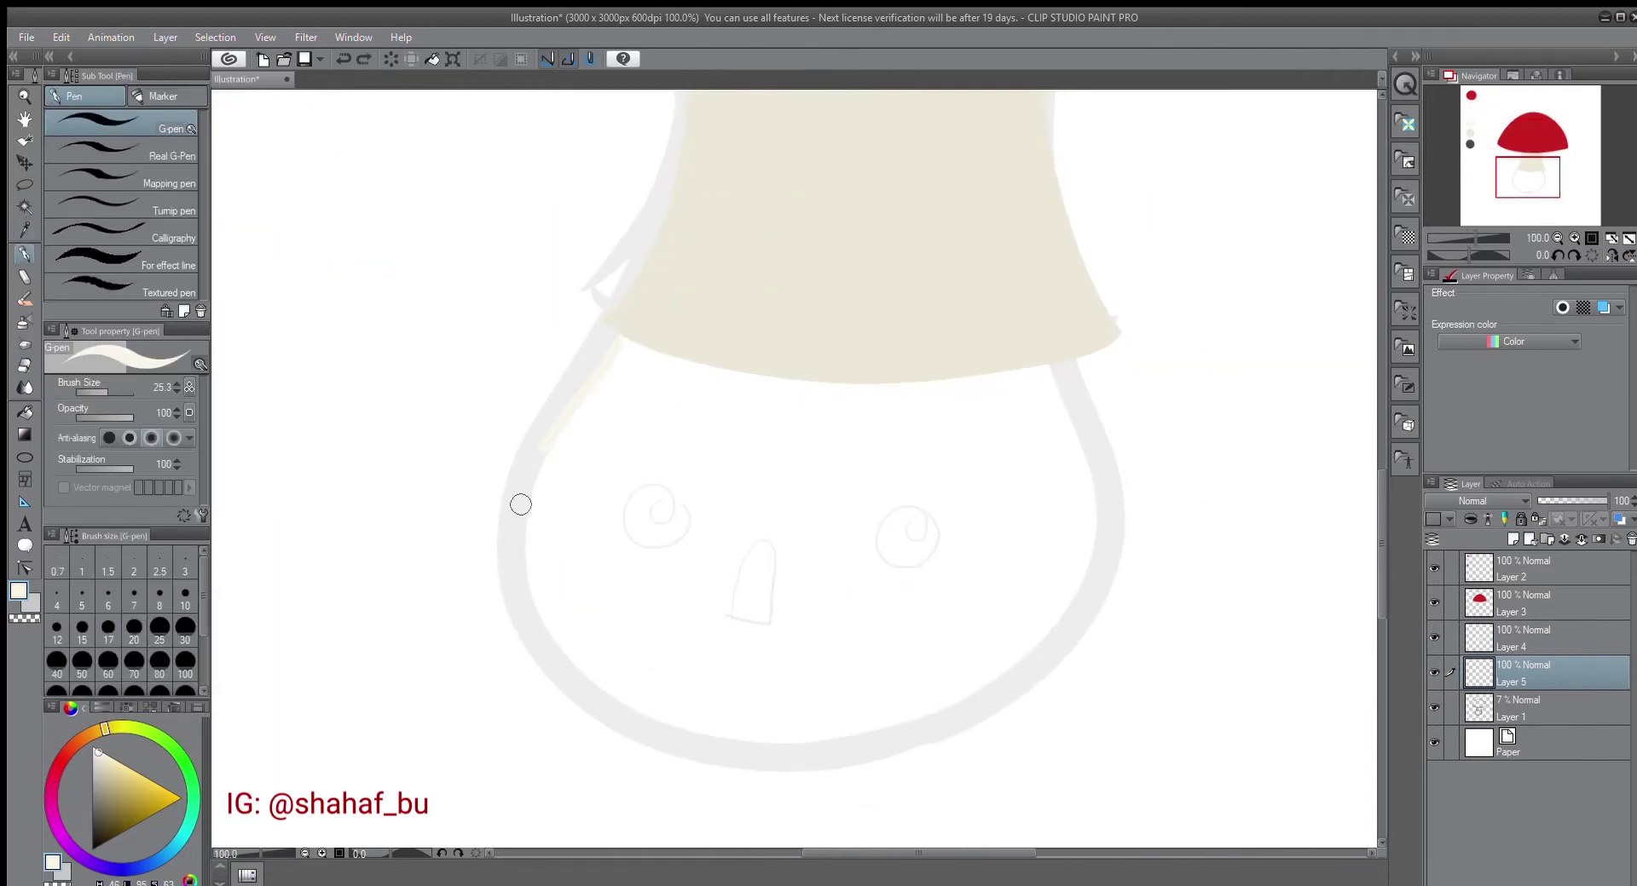
click(1434, 707)
key(ctrl+z)
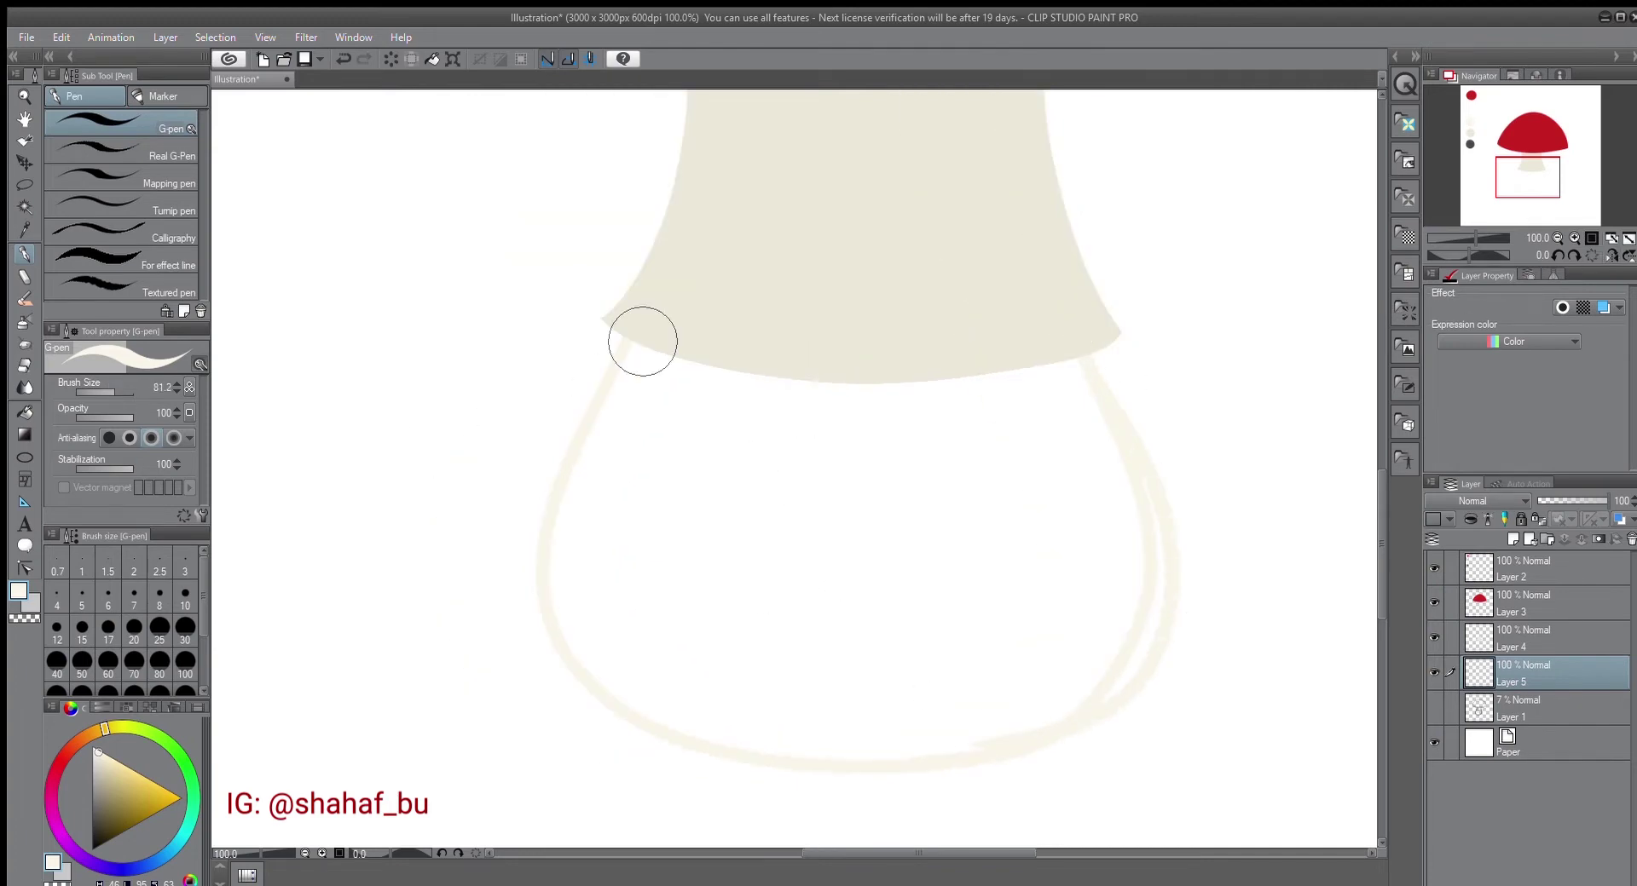
Thicken the bulb's outline inward with the G-pen and fill its interior with the same light cream.
mouse_move(643, 341)
mouse_down()
mouse_move(570, 568)
mouse_move(691, 708)
mouse_up()
mouse_move(1052, 358)
mouse_down()
mouse_move(1137, 564)
mouse_move(1115, 518)
mouse_move(1040, 714)
mouse_move(688, 719)
mouse_up()
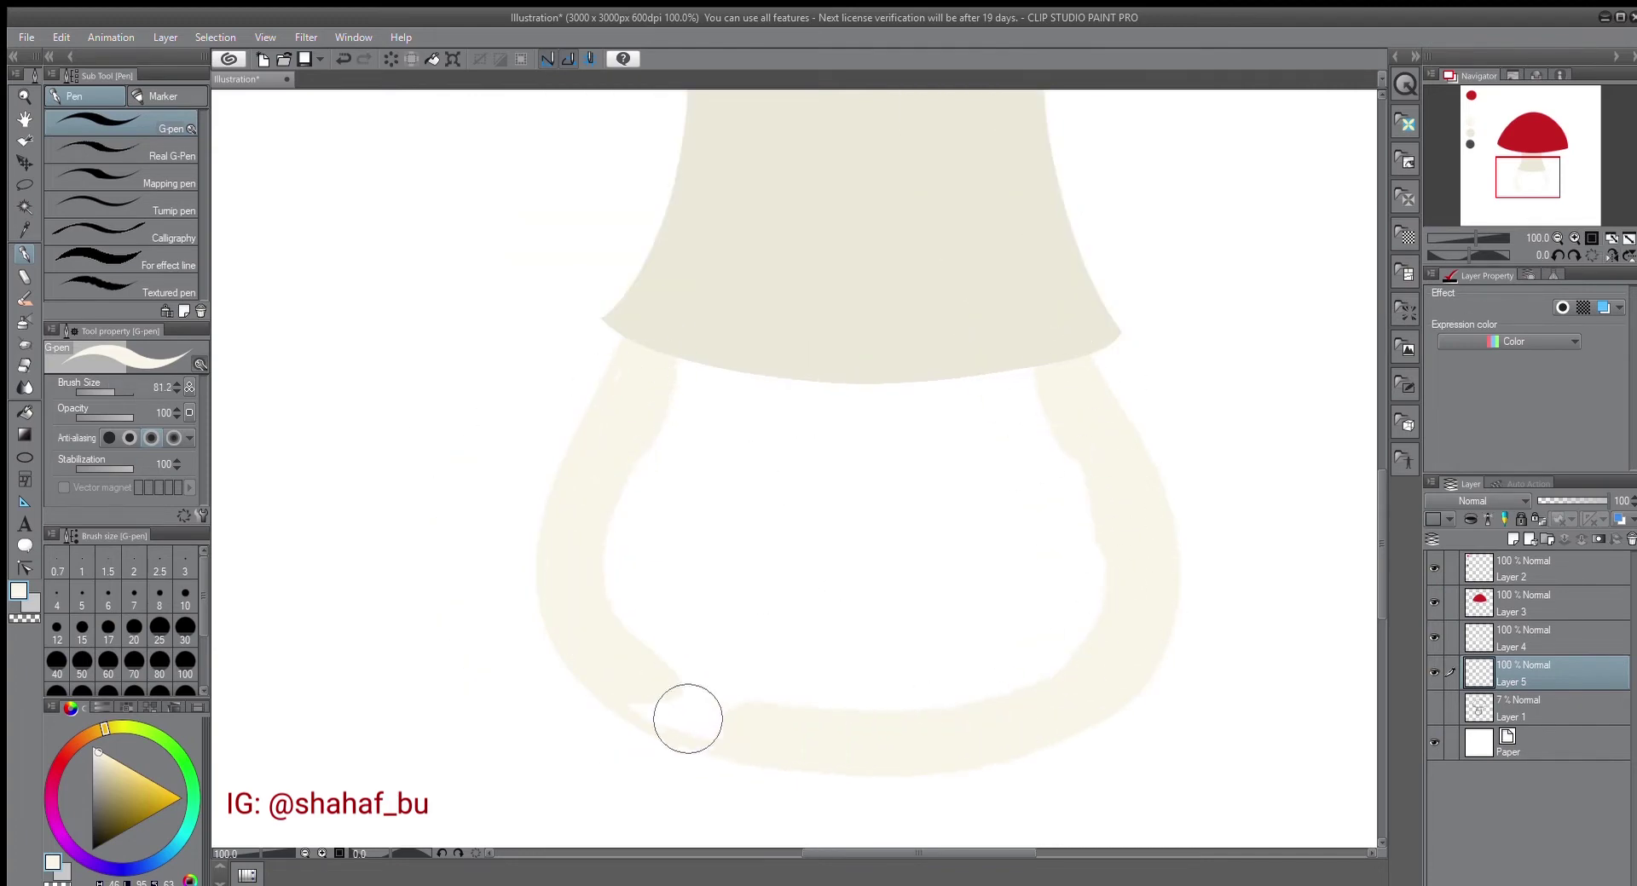
key(g)
click(810, 478)
key(p)
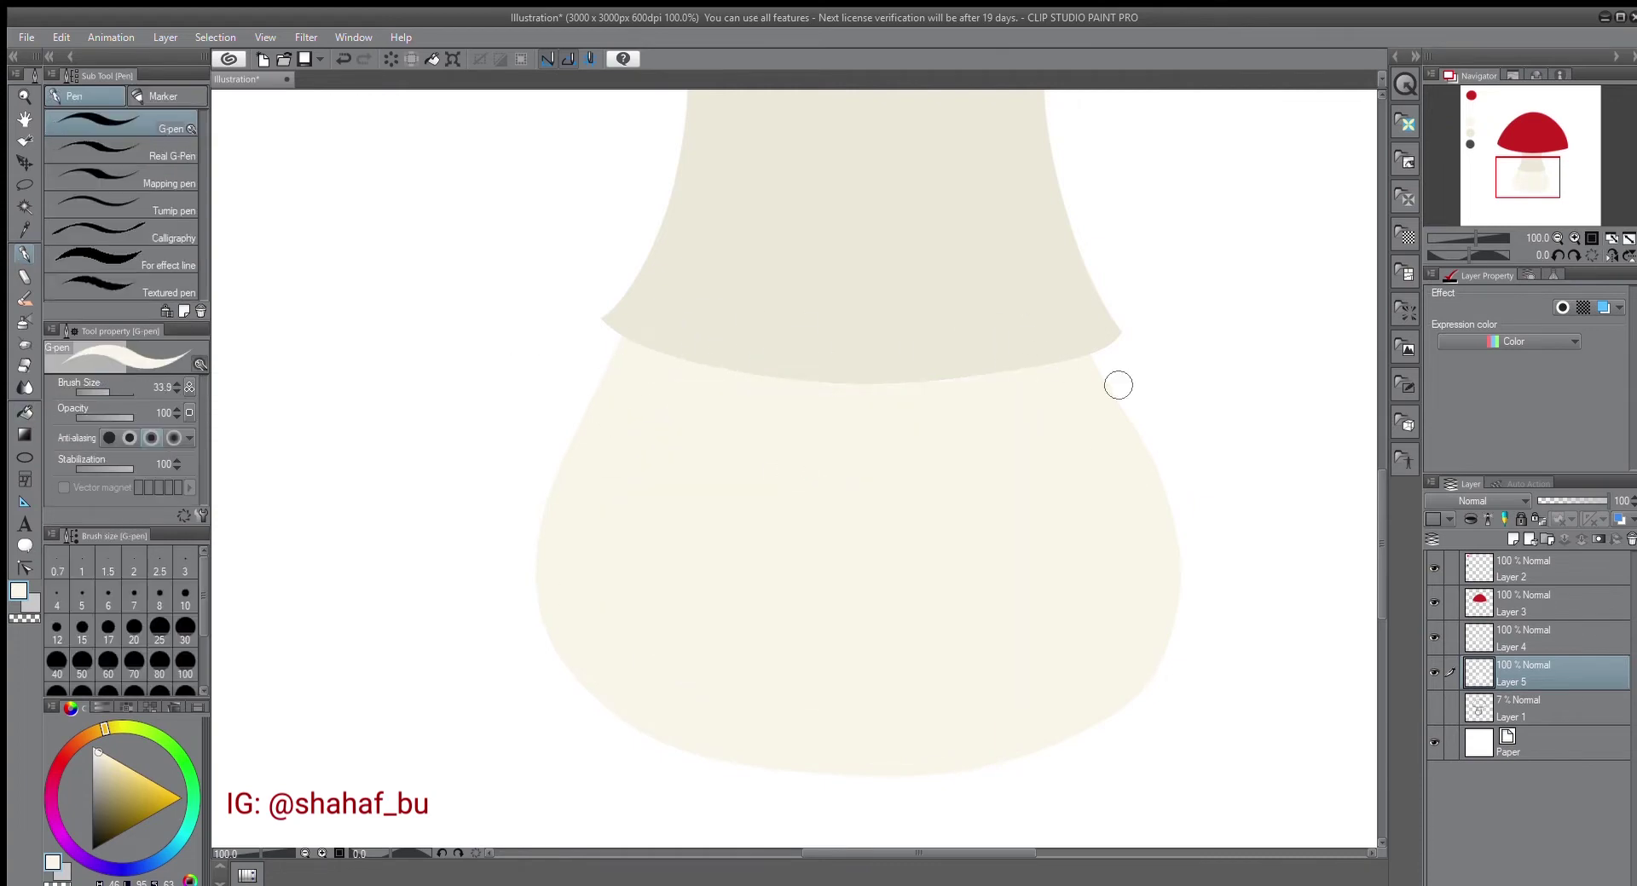
Select the cap's shape and paint blended dark red shading over its left side on a new layer above it.
scroll(1118, 386, down, 3)
ctrl+click(1479, 603)
key(ctrl+shift+n)
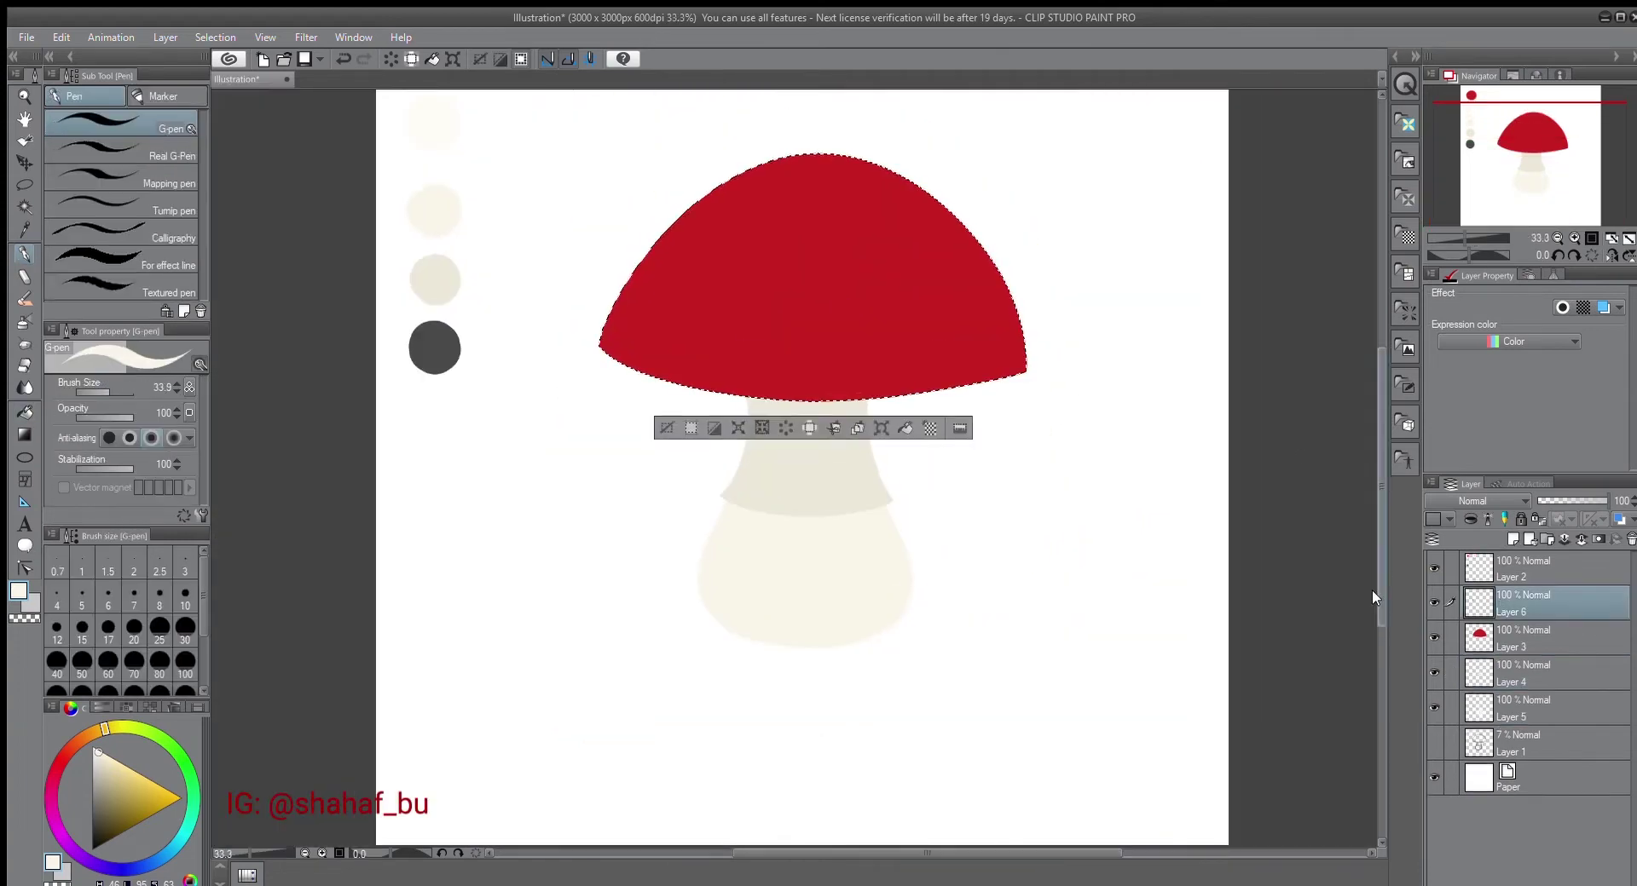
key(i)
key(j)
mouse_move(853, 231)
mouse_down()
mouse_move(621, 438)
mouse_move(457, 310)
mouse_up()
drag(141, 388, 118, 389)
key(b)
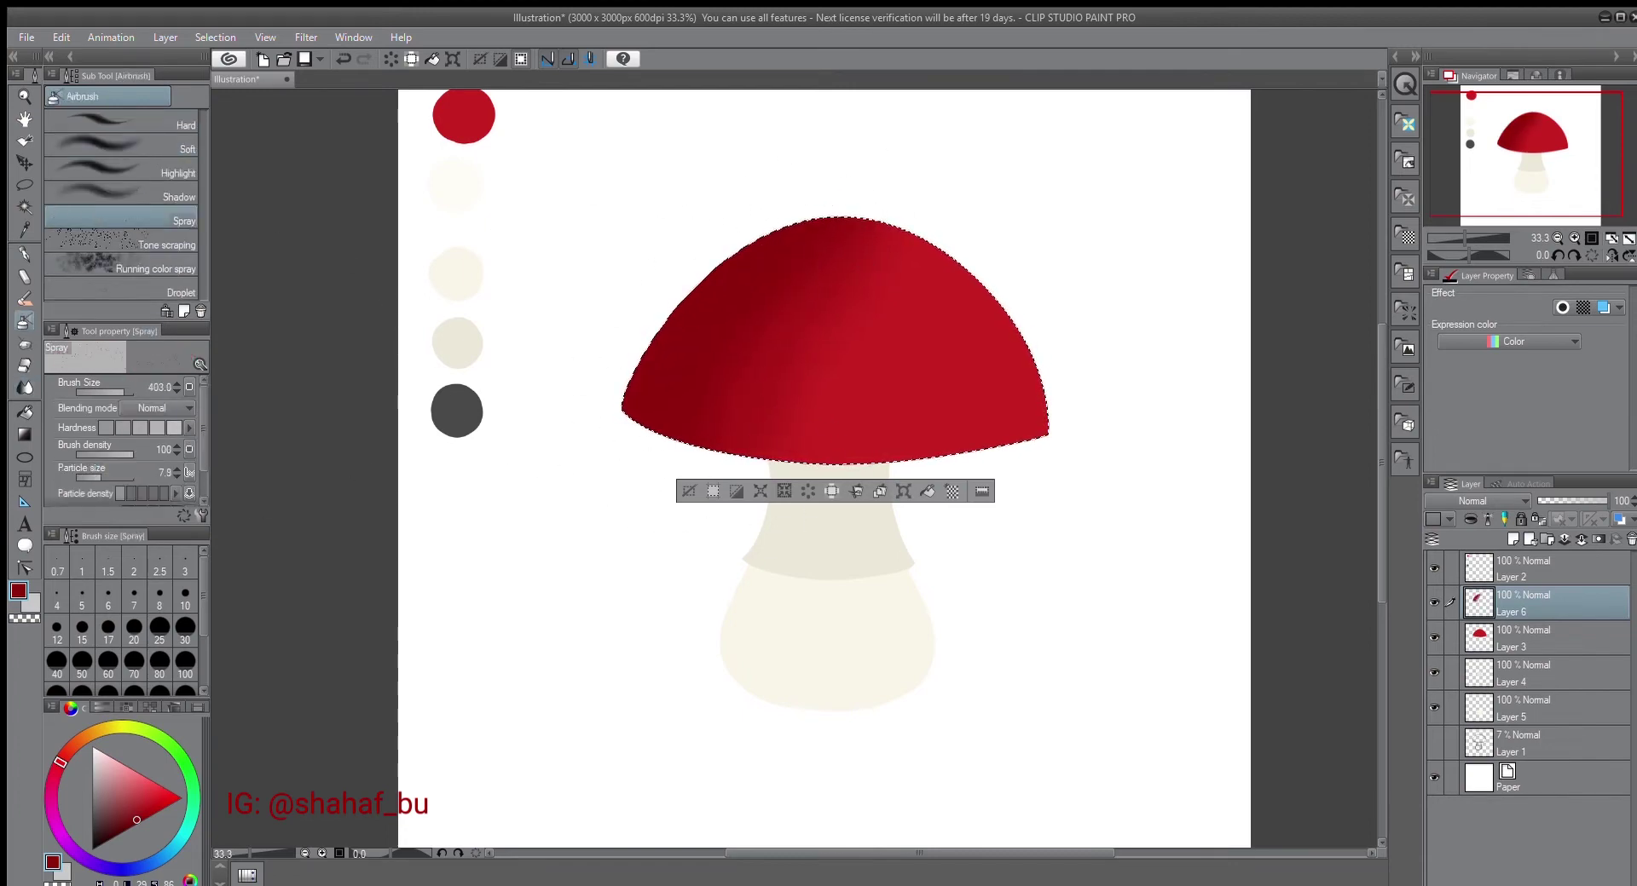
Spray dark red grain along the edge of the cap's shading and lower the shading layer's opacity to 60%.
scroll(603, 329, up, 5)
scroll(511, 511, down, 3)
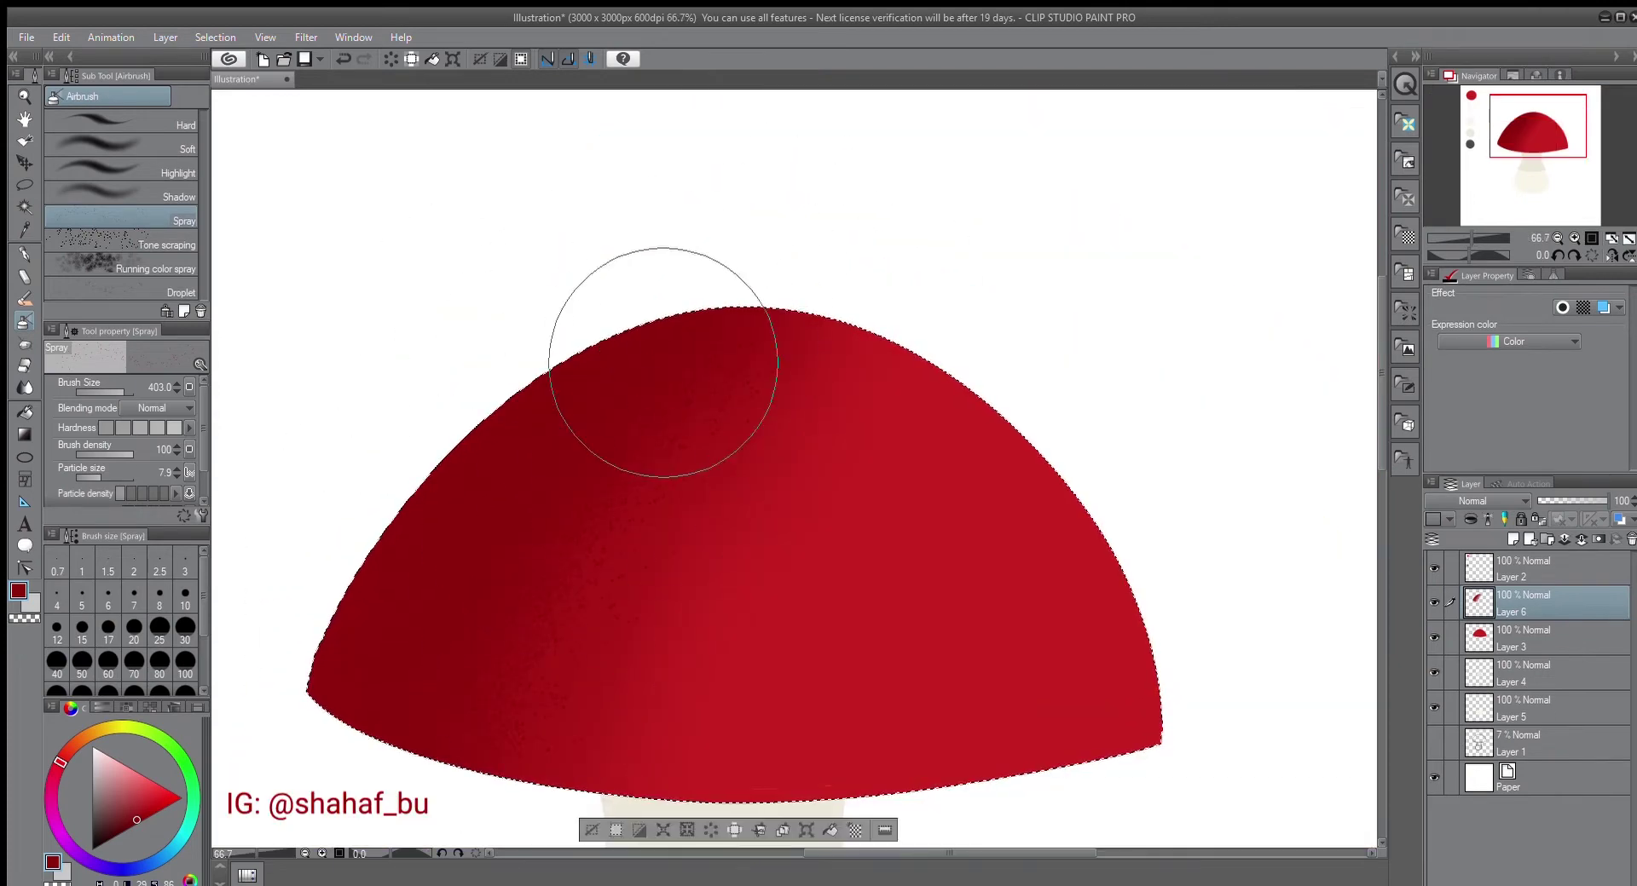
mouse_move(662, 363)
mouse_down()
mouse_move(522, 738)
mouse_move(427, 534)
mouse_move(540, 649)
mouse_up()
drag(1604, 501, 1577, 501)
key(ctrl+d)
key(ctrl+minus)
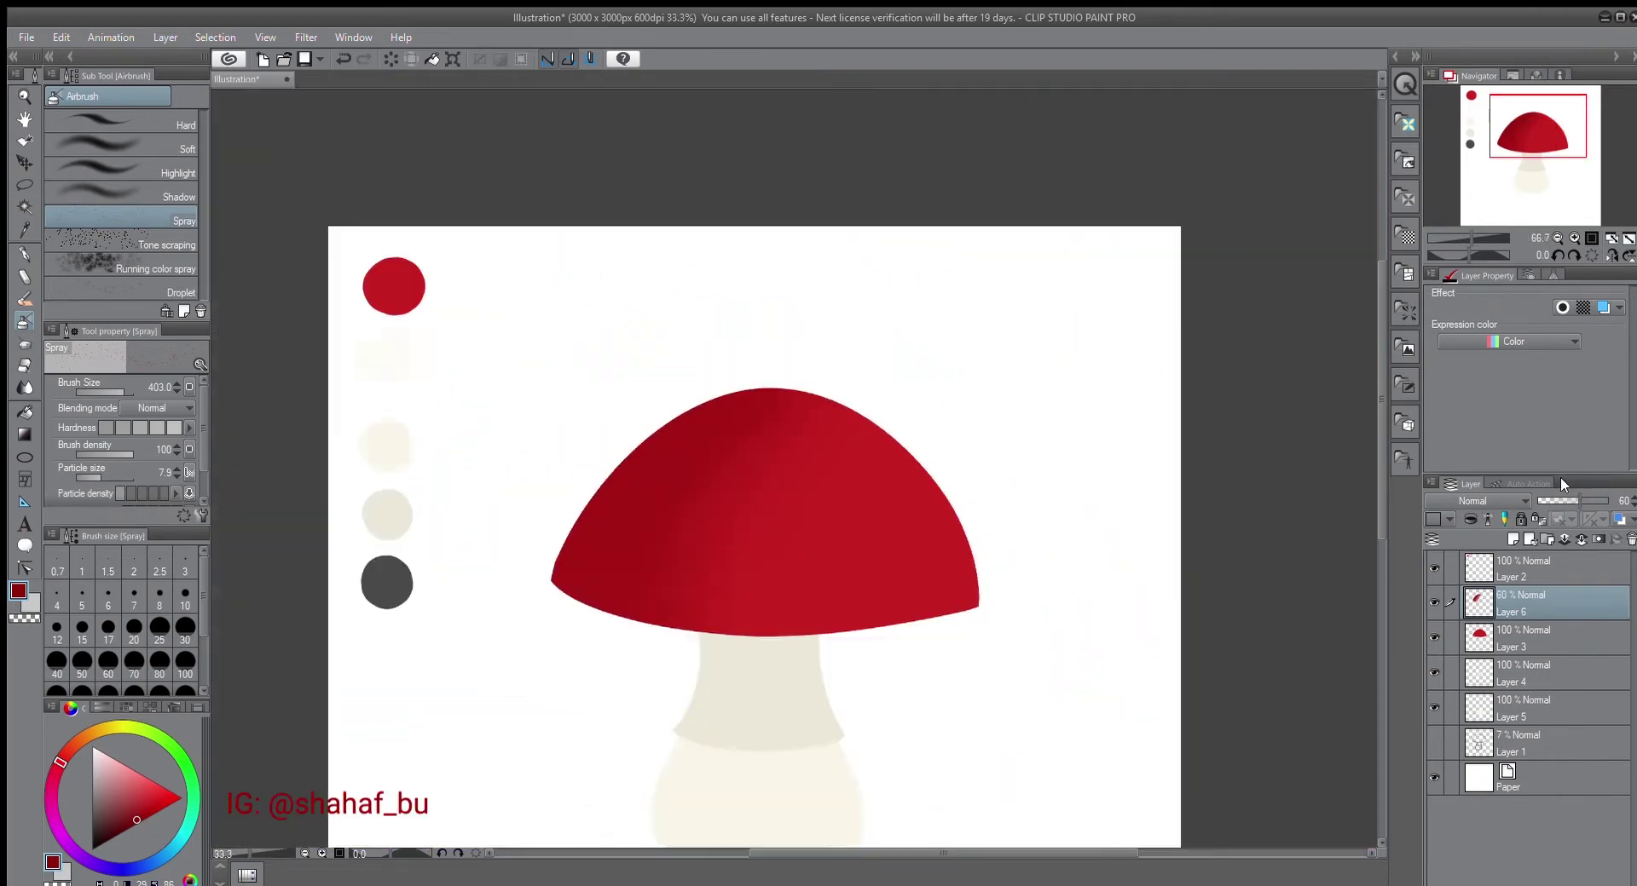
Airbrush a soft yellow highlight onto the cap's right half on a new layer, blend it and set the layer's opacity to 64%.
click(110, 729)
click(134, 771)
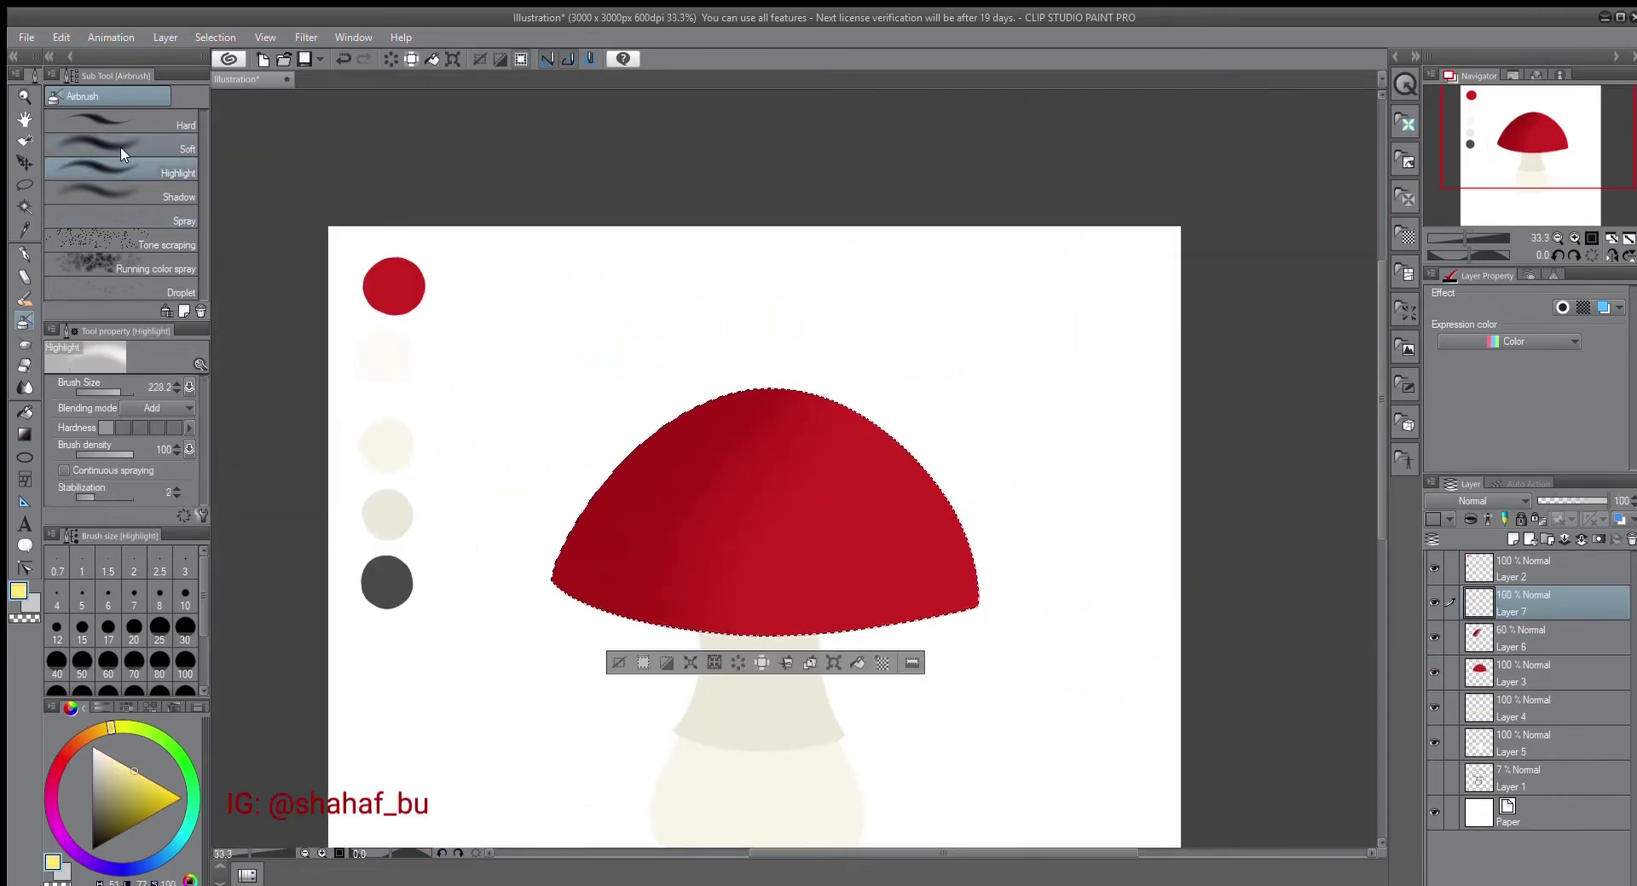
click(119, 145)
drag(818, 426, 810, 627)
scroll(810, 627, up, 1)
drag(1606, 501, 1588, 501)
key(j)
mouse_move(810, 426)
mouse_down()
mouse_move(869, 321)
mouse_move(828, 347)
mouse_move(887, 310)
mouse_move(753, 560)
mouse_up()
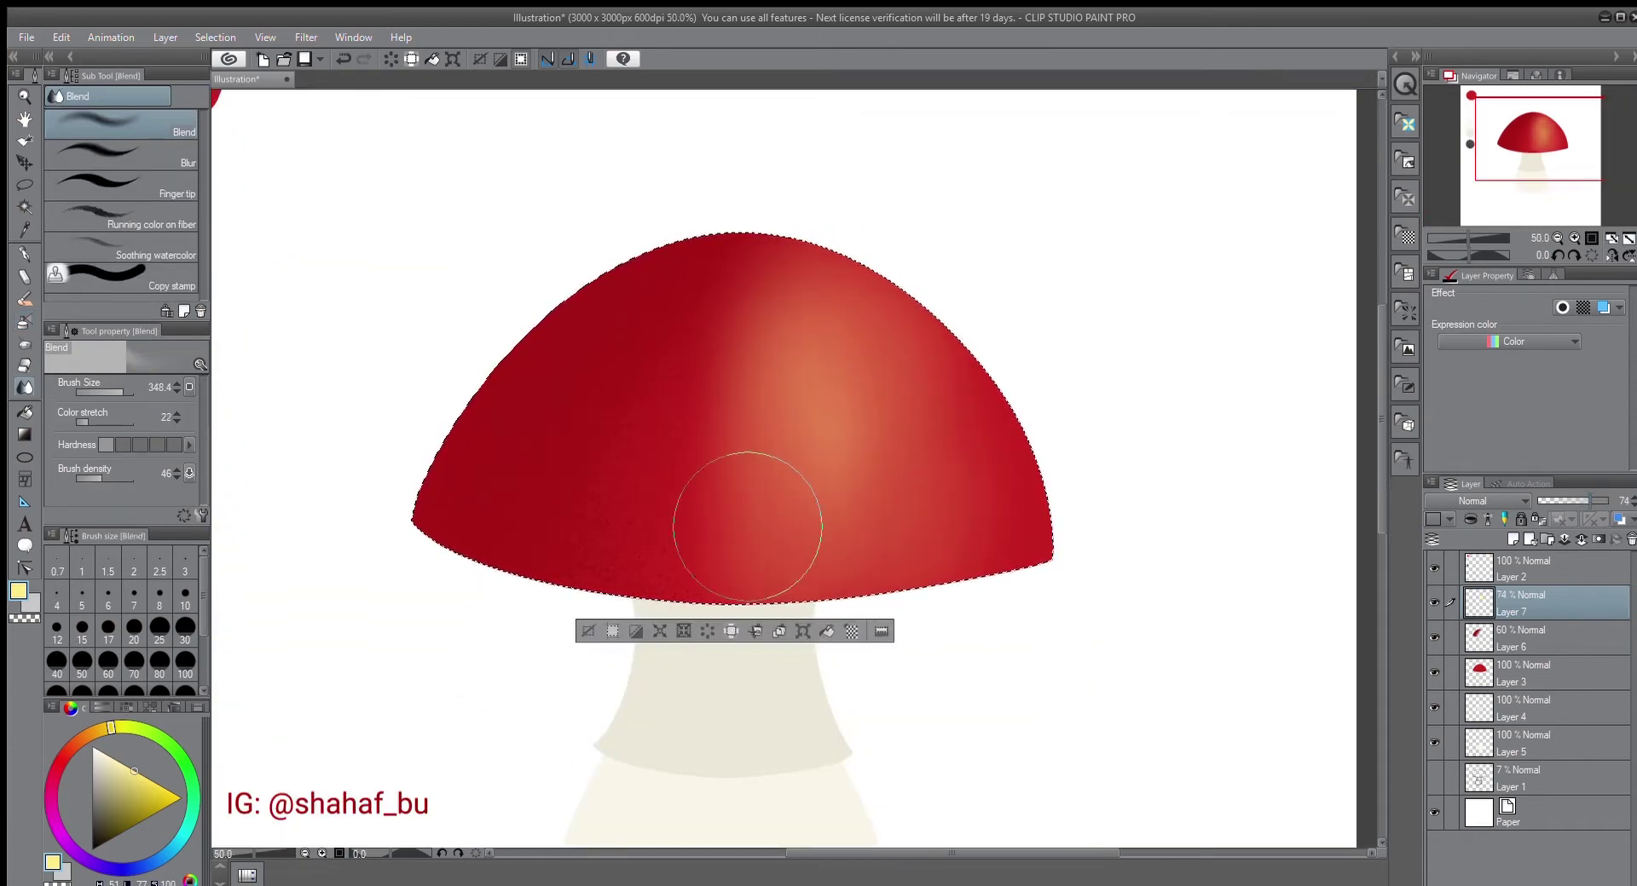
drag(1587, 501, 1579, 502)
Spray yellow speckles over the cap's highlight on a new layer, set its opacity to 25% and clear the selection.
click(1513, 539)
click(24, 321)
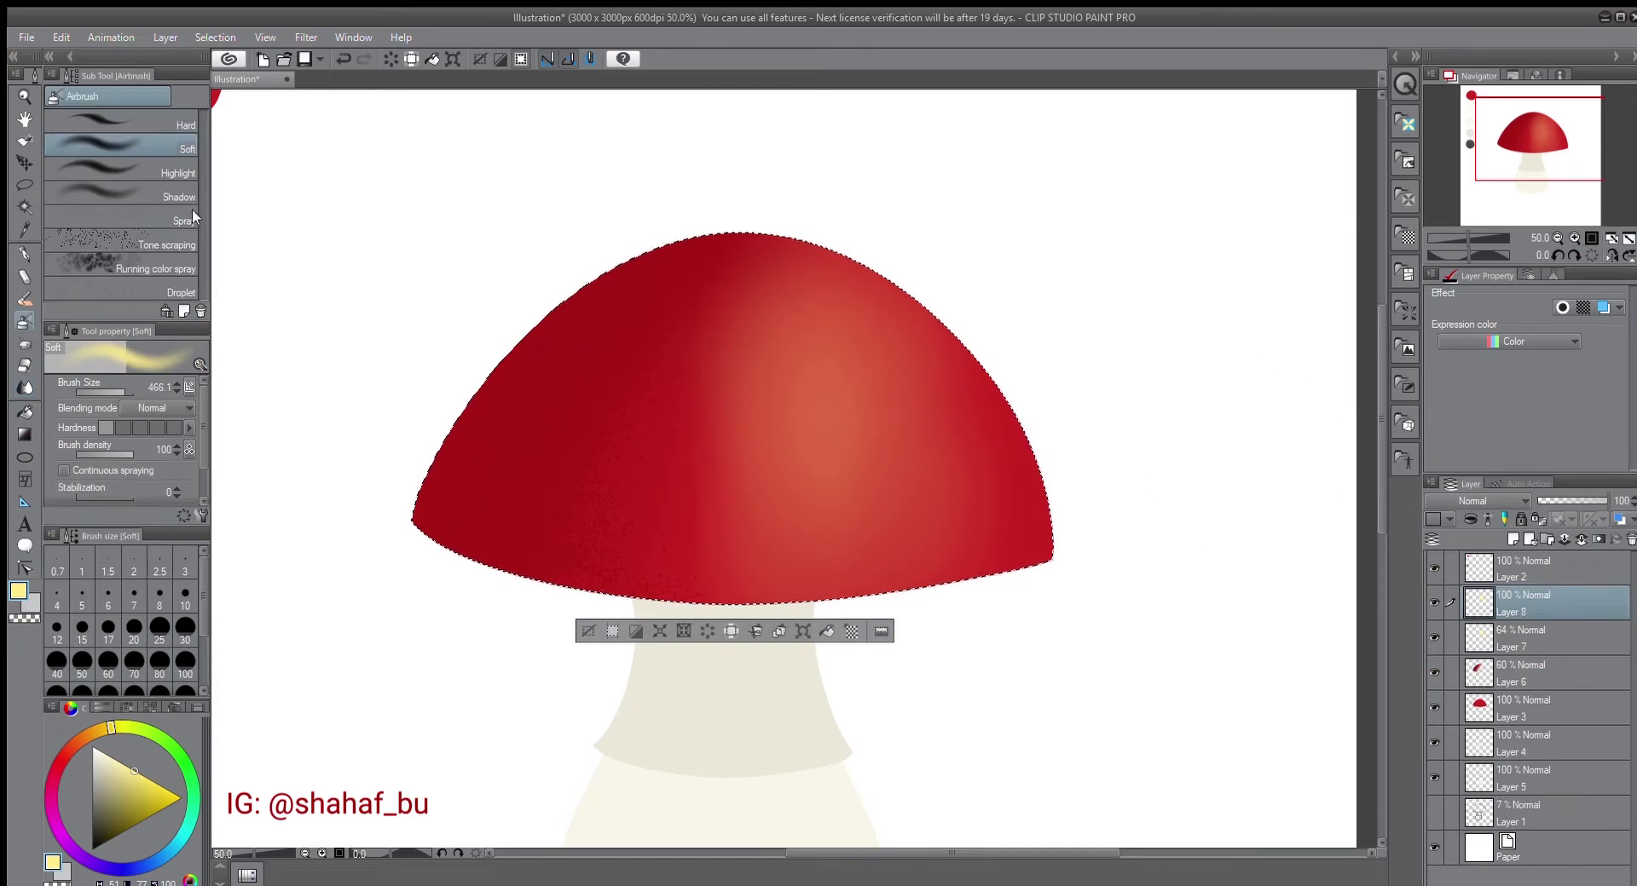
click(183, 220)
drag(801, 580, 852, 300)
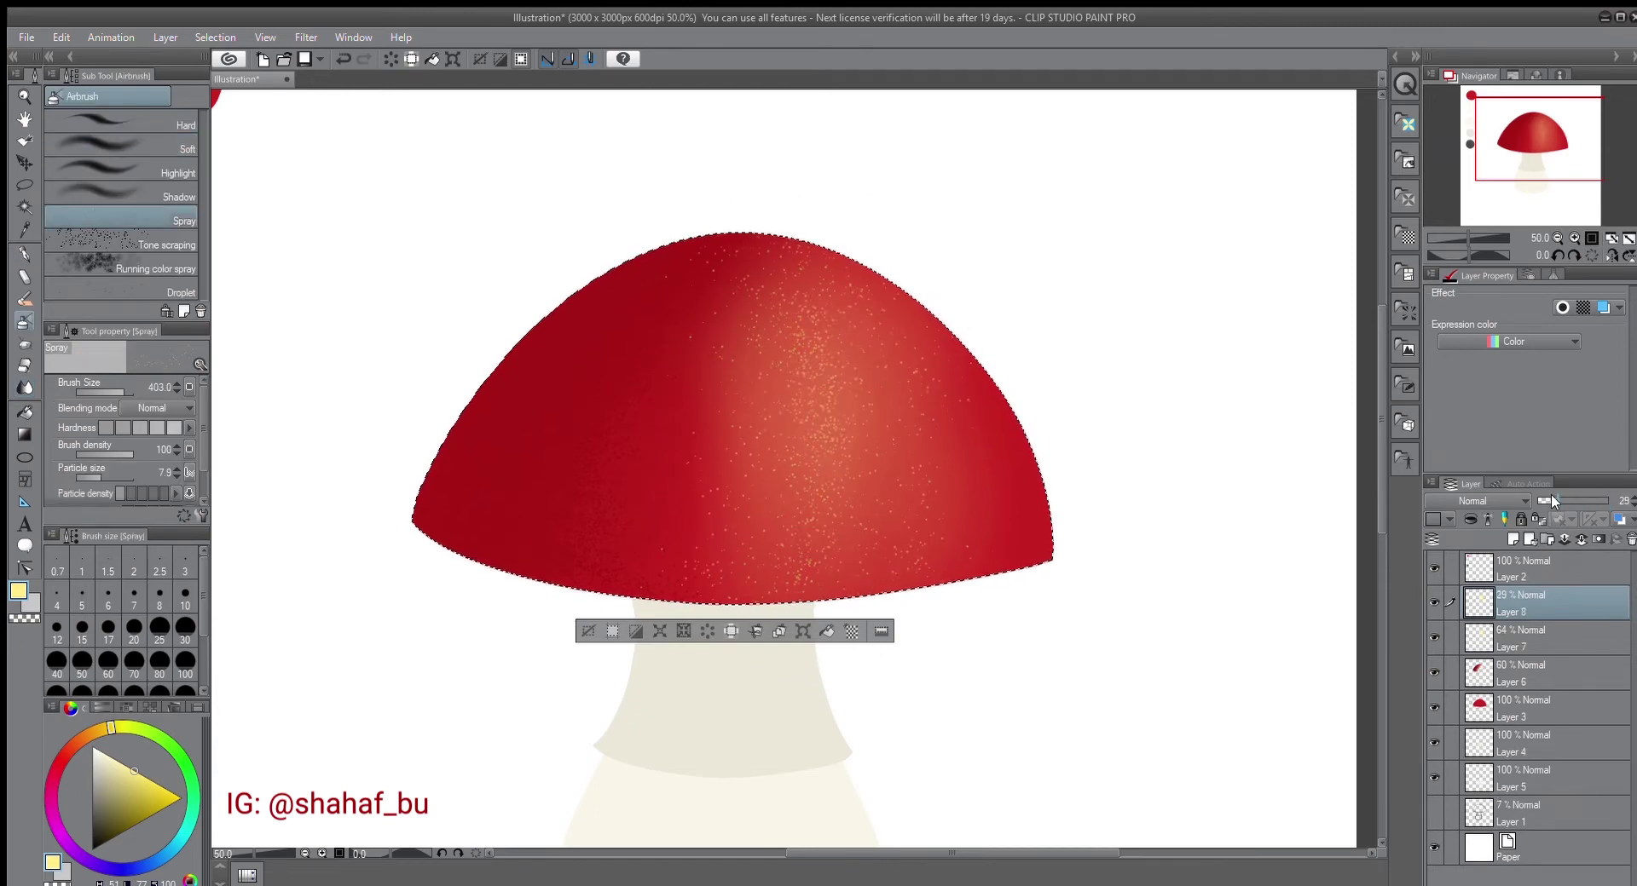
drag(1551, 502, 1544, 501)
key(ctrl+d)
key(ctrl+minus)
key(j)
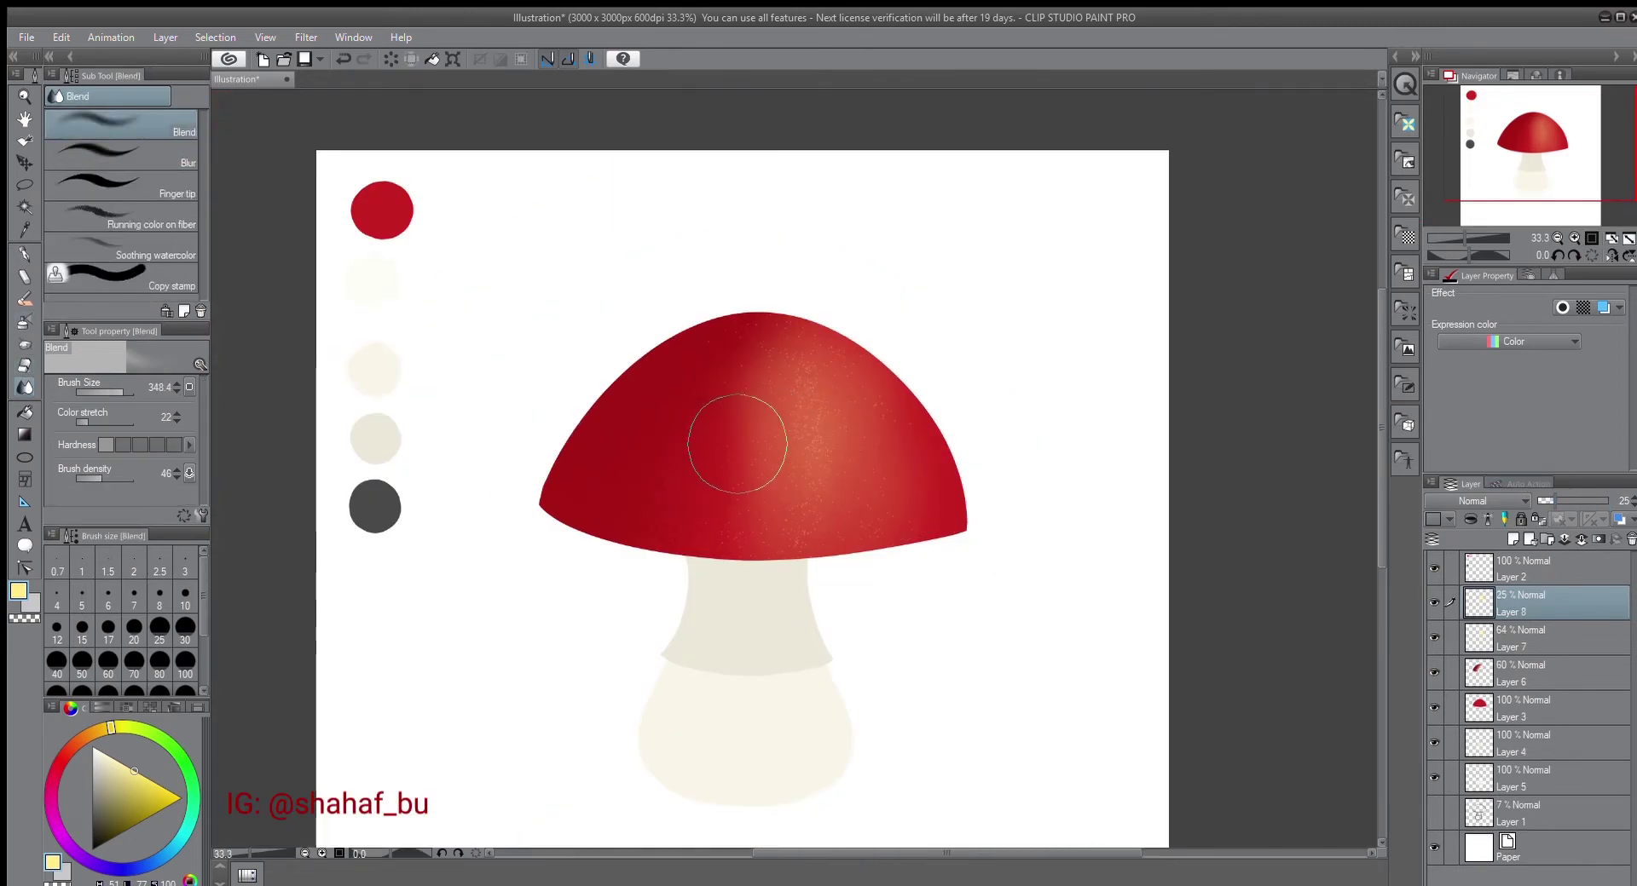
key(ctrl+shift+d)
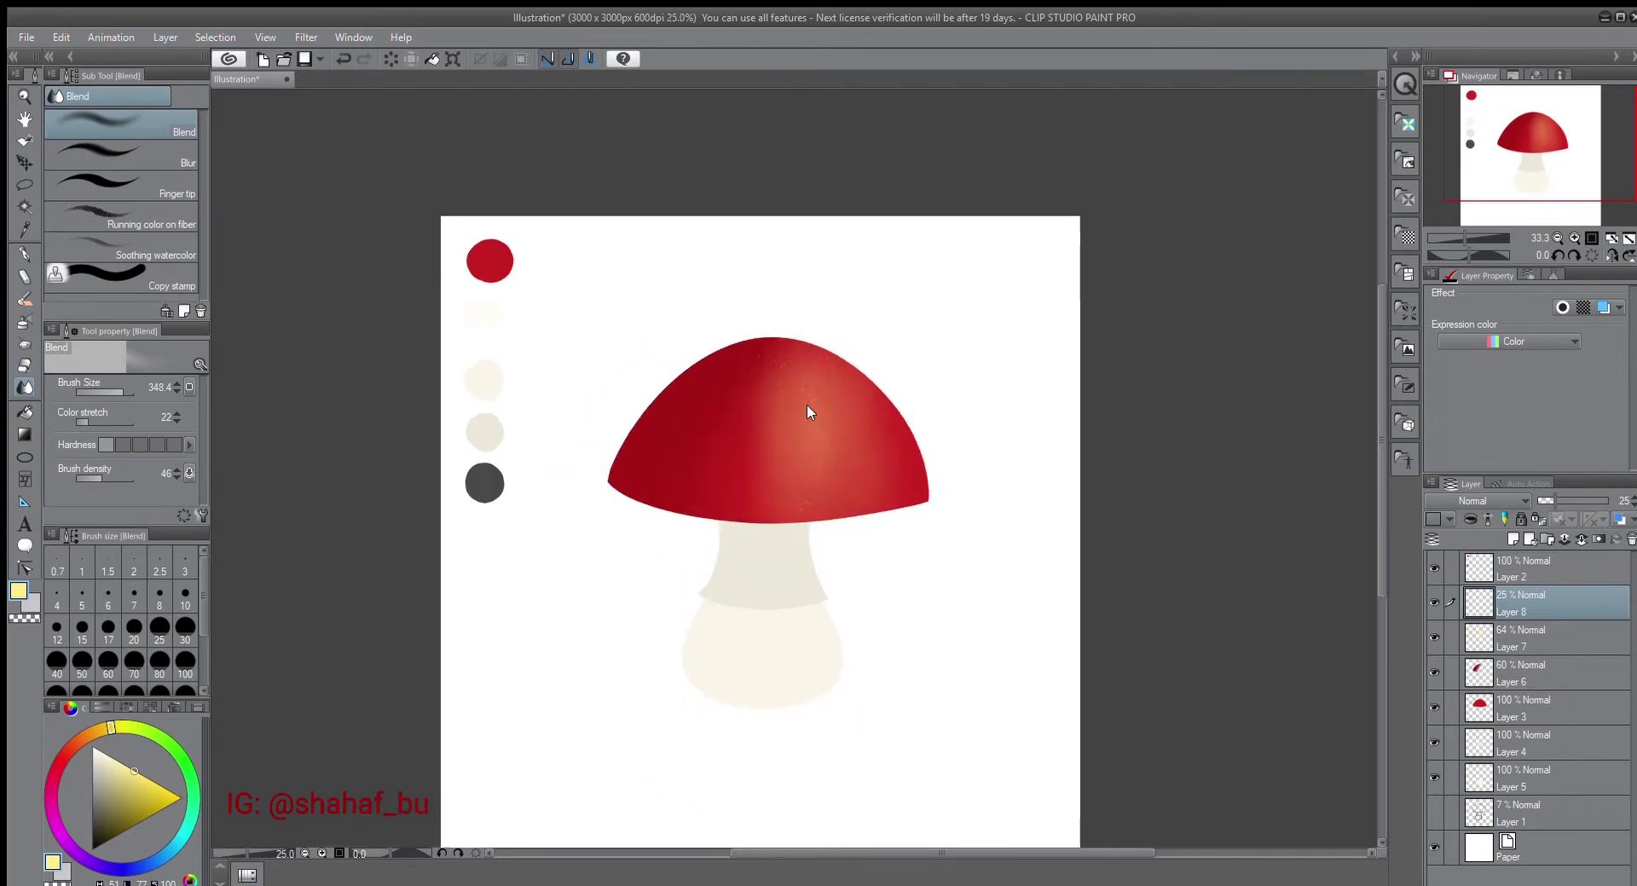
Select the upper stem's shape and add a new layer directly above the stem layer.
key(ctrl+plus)
key(ctrl+plus)
click(1517, 777)
key(ctrl+shift+n)
ctrl+click(1478, 776)
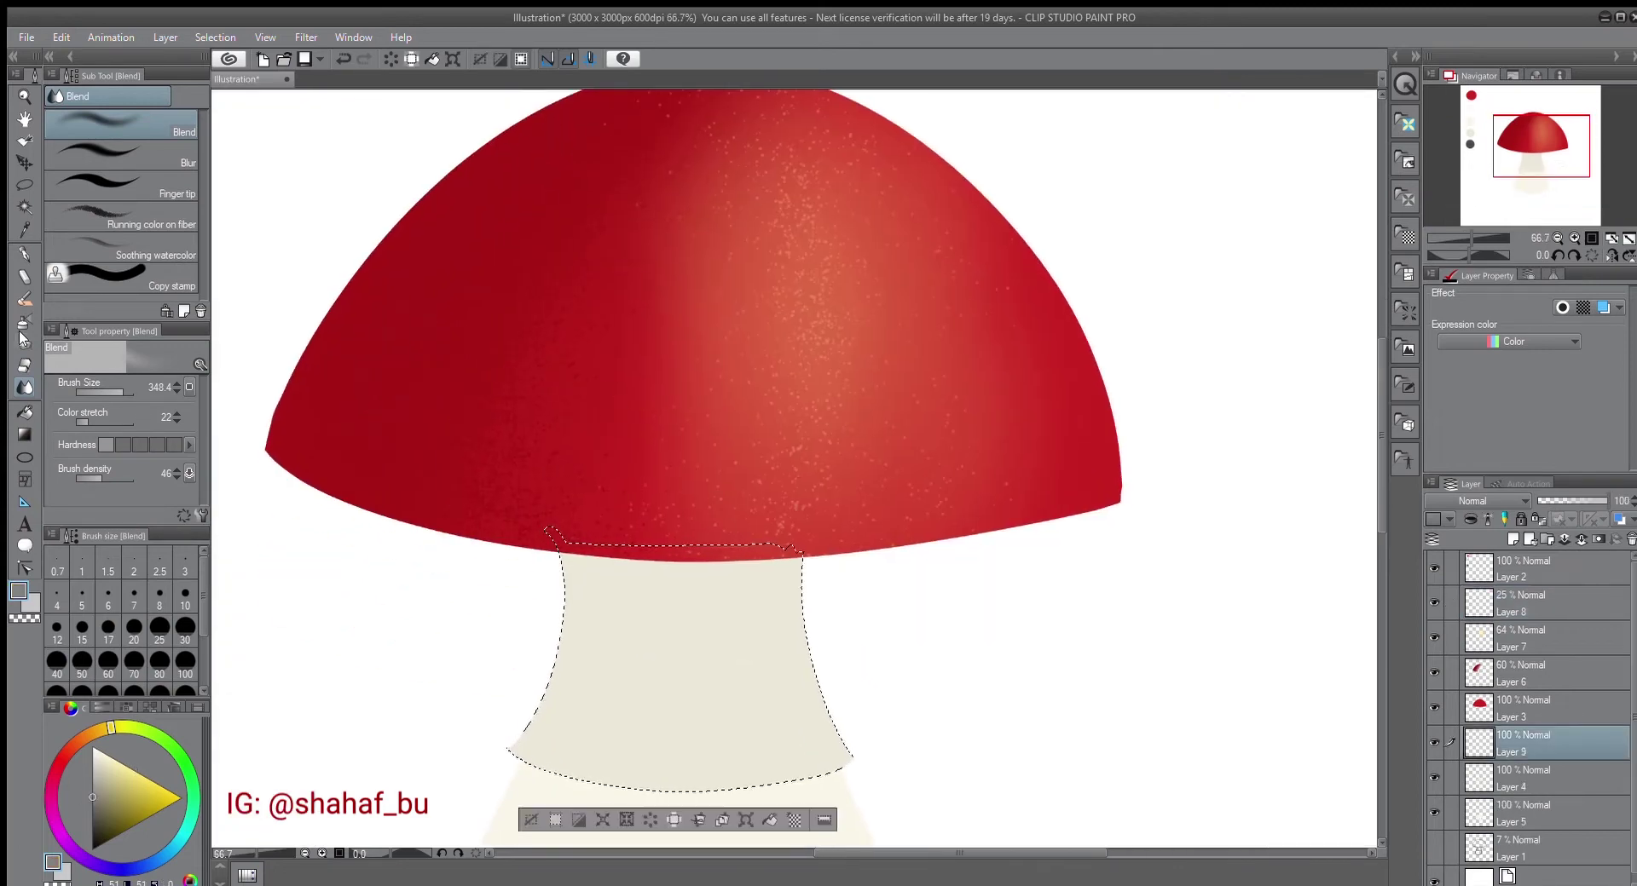
Paint a curved grey shadow band on the stem just below the cap with the G-pen and lower its opacity to 11%.
click(25, 254)
key(ctrl+plus)
mouse_move(520, 349)
mouse_down()
mouse_move(879, 343)
mouse_move(533, 343)
mouse_move(964, 314)
mouse_up()
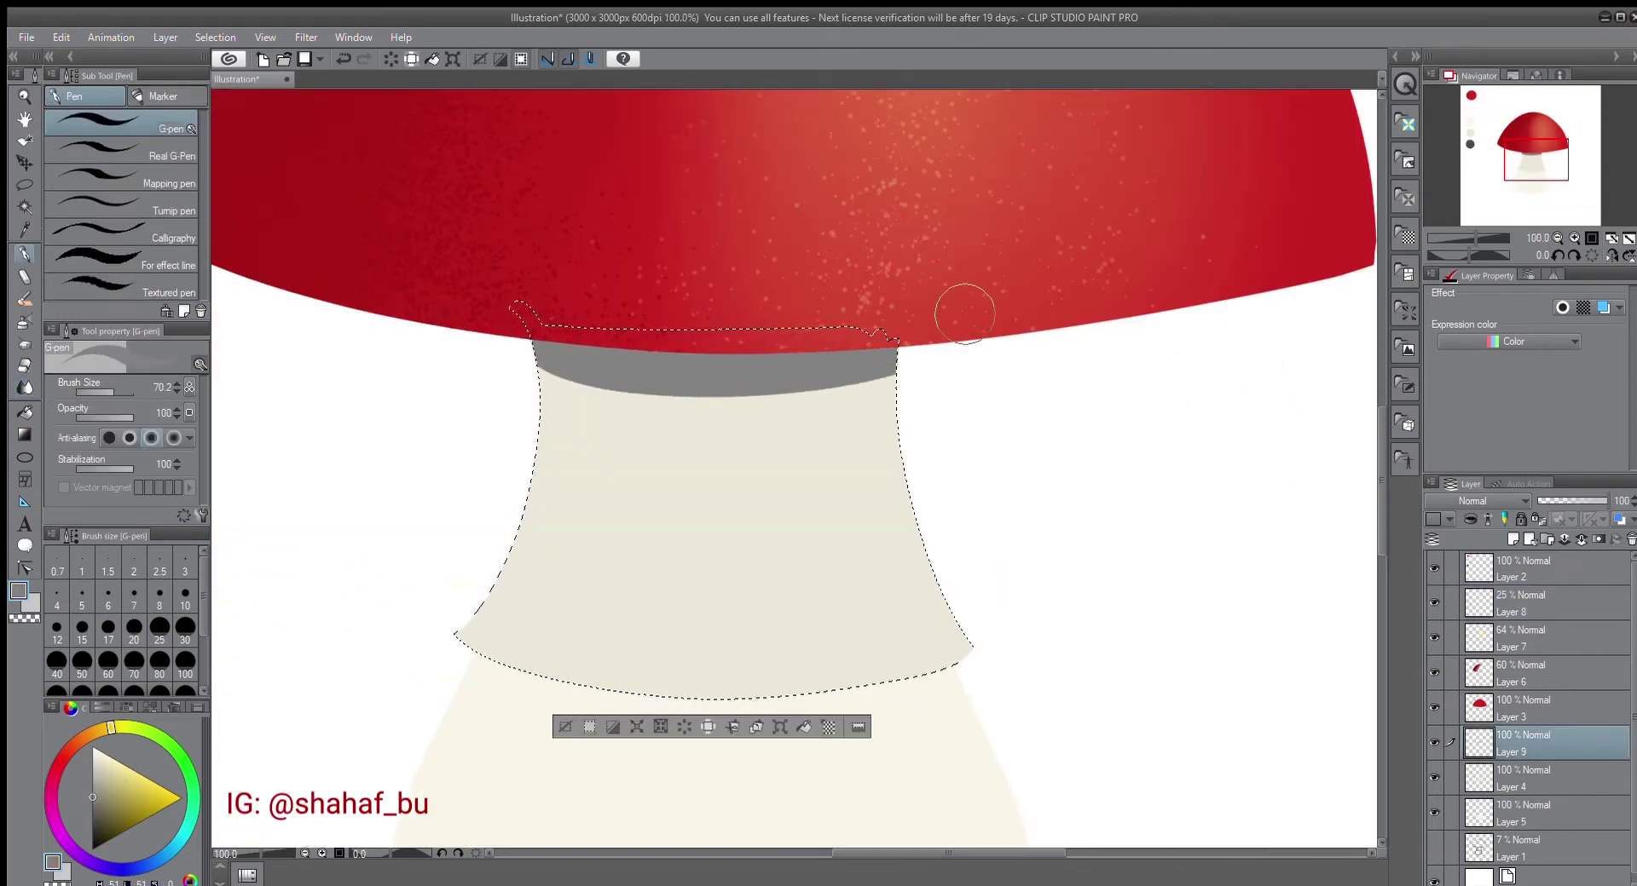
key(ctrl+z)
key(ctrl+plus)
drag(347, 346, 938, 366)
key(ctrl+minus)
key(ctrl+minus)
key(ctrl+minus)
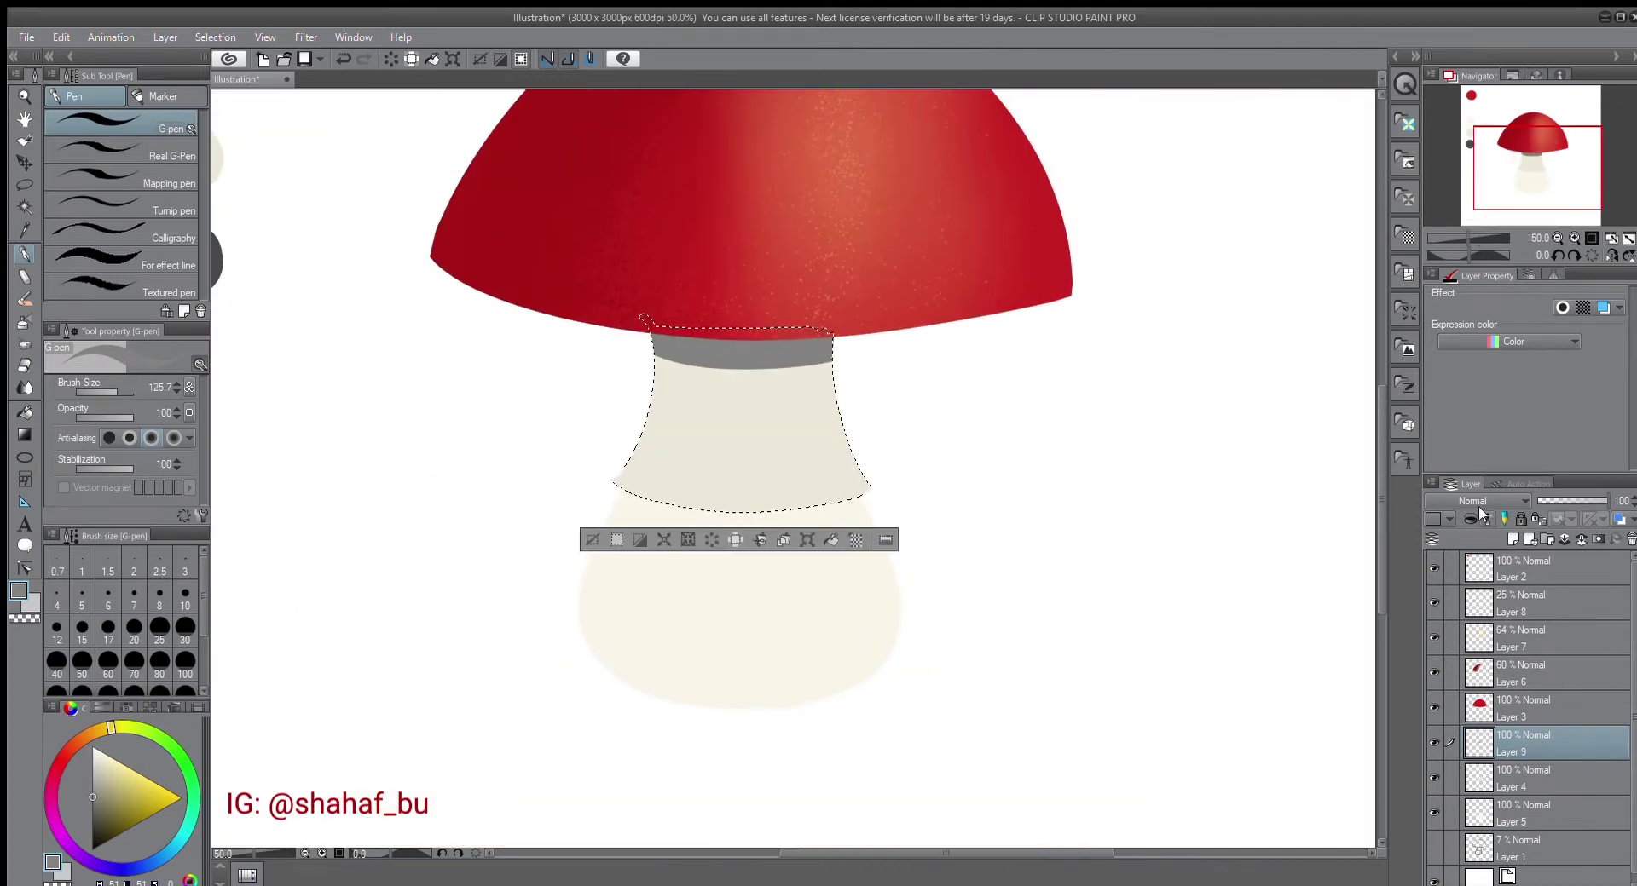
drag(1555, 501, 1544, 501)
Shade the upper stem's left side in soft grey-beige airbrush on a new layer placed beneath the shadow band layer.
key(ctrl+shift+n)
scroll(687, 517, up, 1)
key(i)
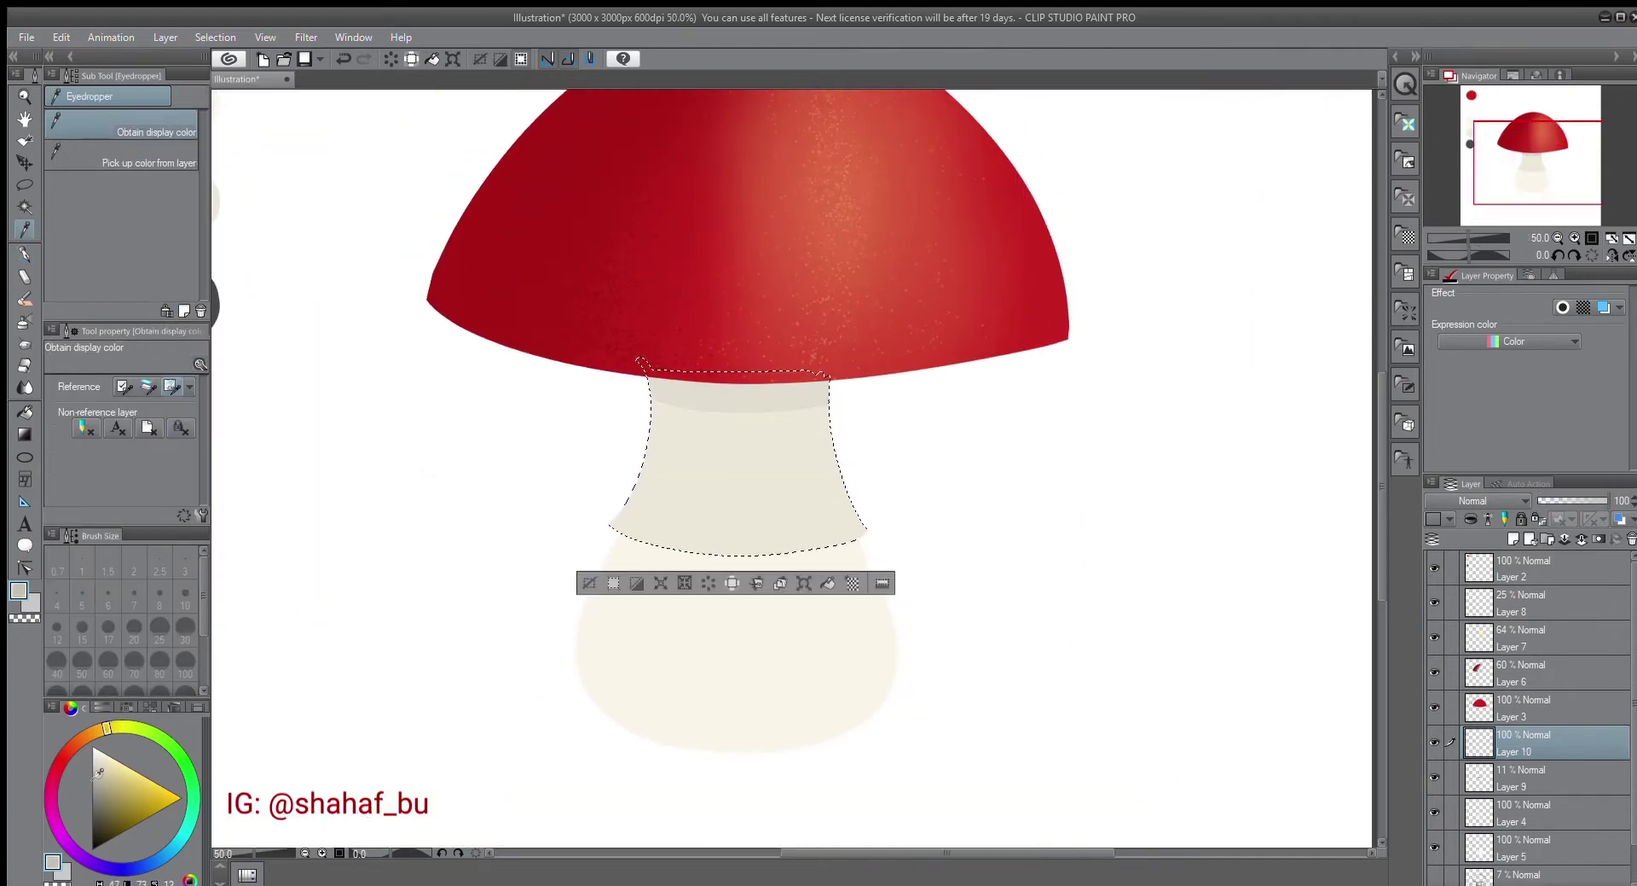
key(b)
mouse_move(657, 432)
mouse_down()
mouse_move(615, 442)
mouse_move(631, 399)
mouse_move(669, 431)
mouse_move(634, 528)
mouse_up()
key(ctrl+[)
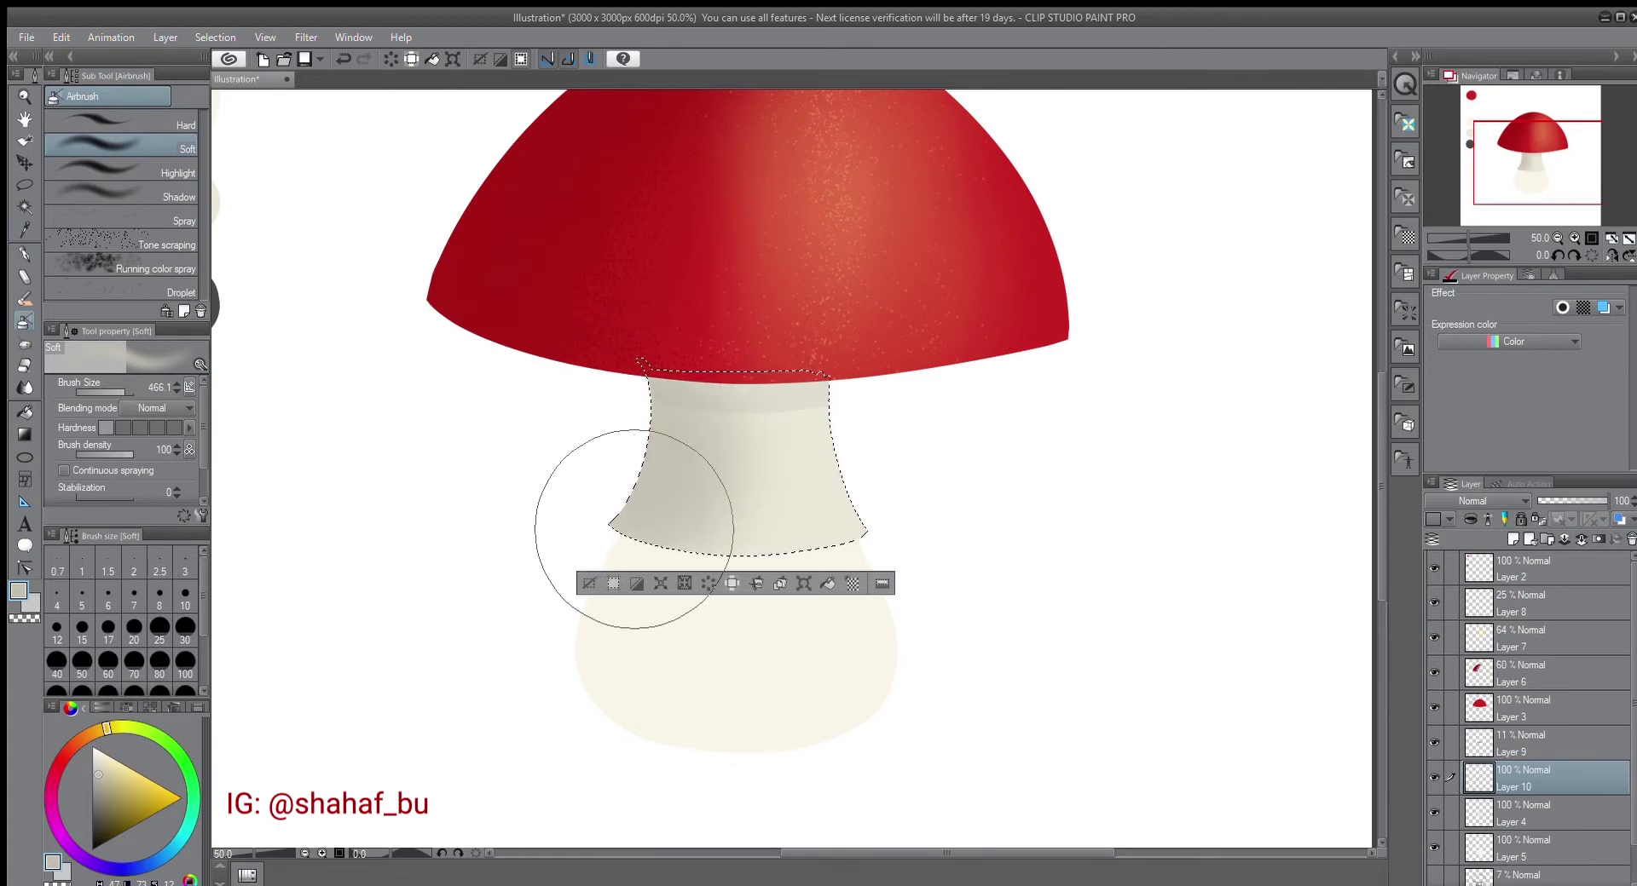
Spray grey-beige speckles down the upper stem on a new layer with brush size 260.3 and set the layer's opacity to 62%.
key(ctrl+plus)
key(ctrl+shift+n)
click(119, 220)
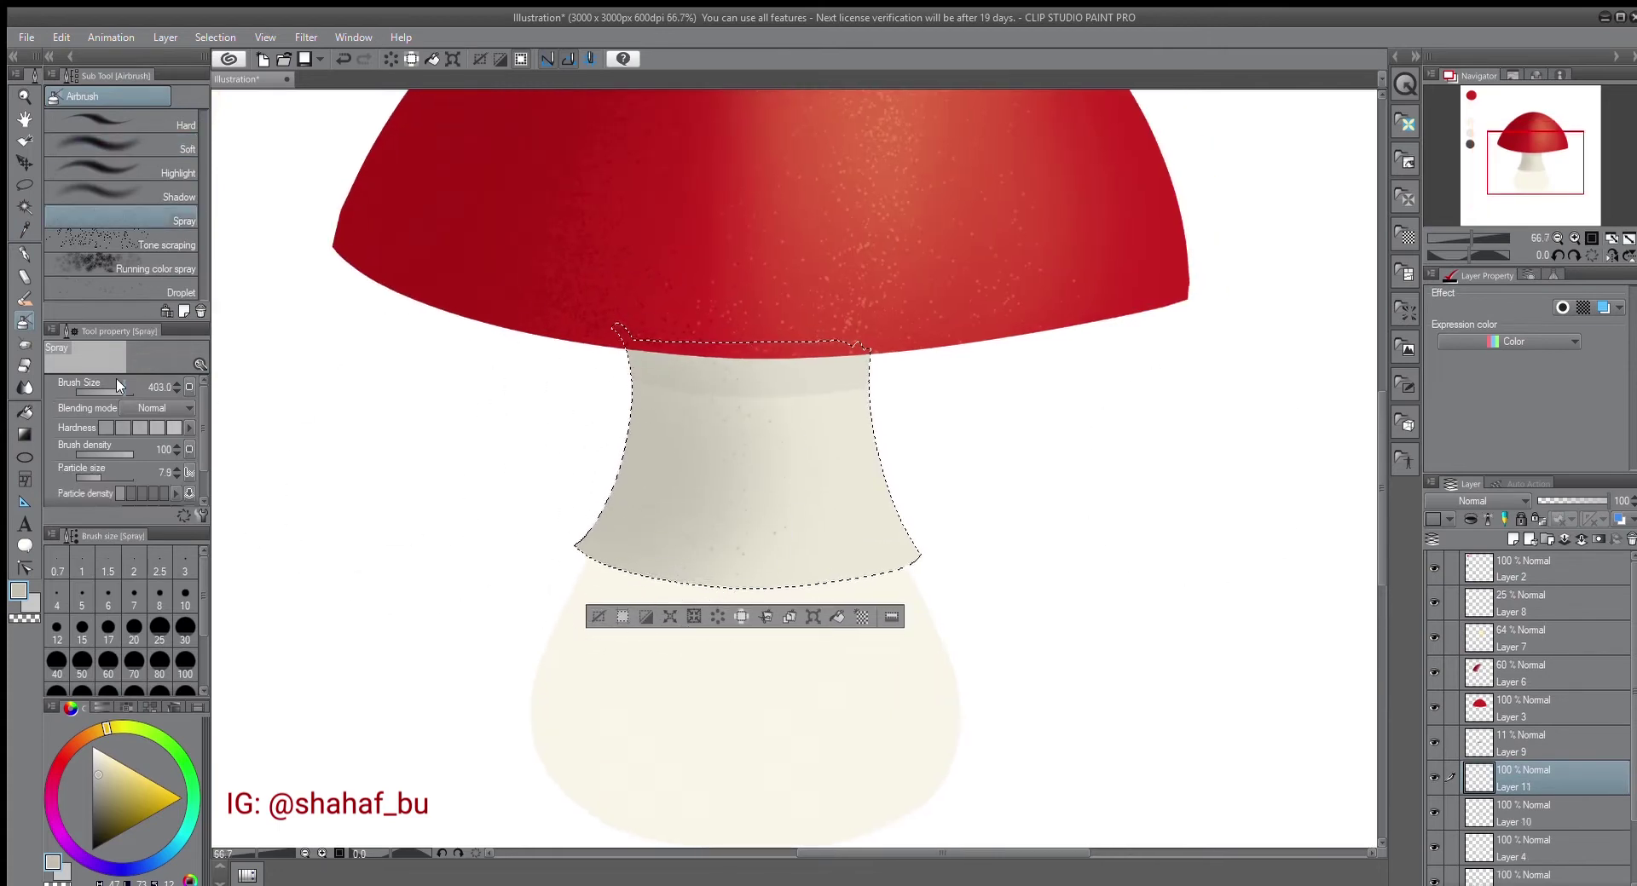
drag(120, 386, 109, 387)
key(ctrl+plus)
key(ctrl+plus)
mouse_move(796, 248)
mouse_down()
mouse_move(640, 651)
mouse_move(887, 585)
mouse_move(686, 220)
mouse_move(840, 712)
mouse_up()
key(ctrl+minus)
key(ctrl+minus)
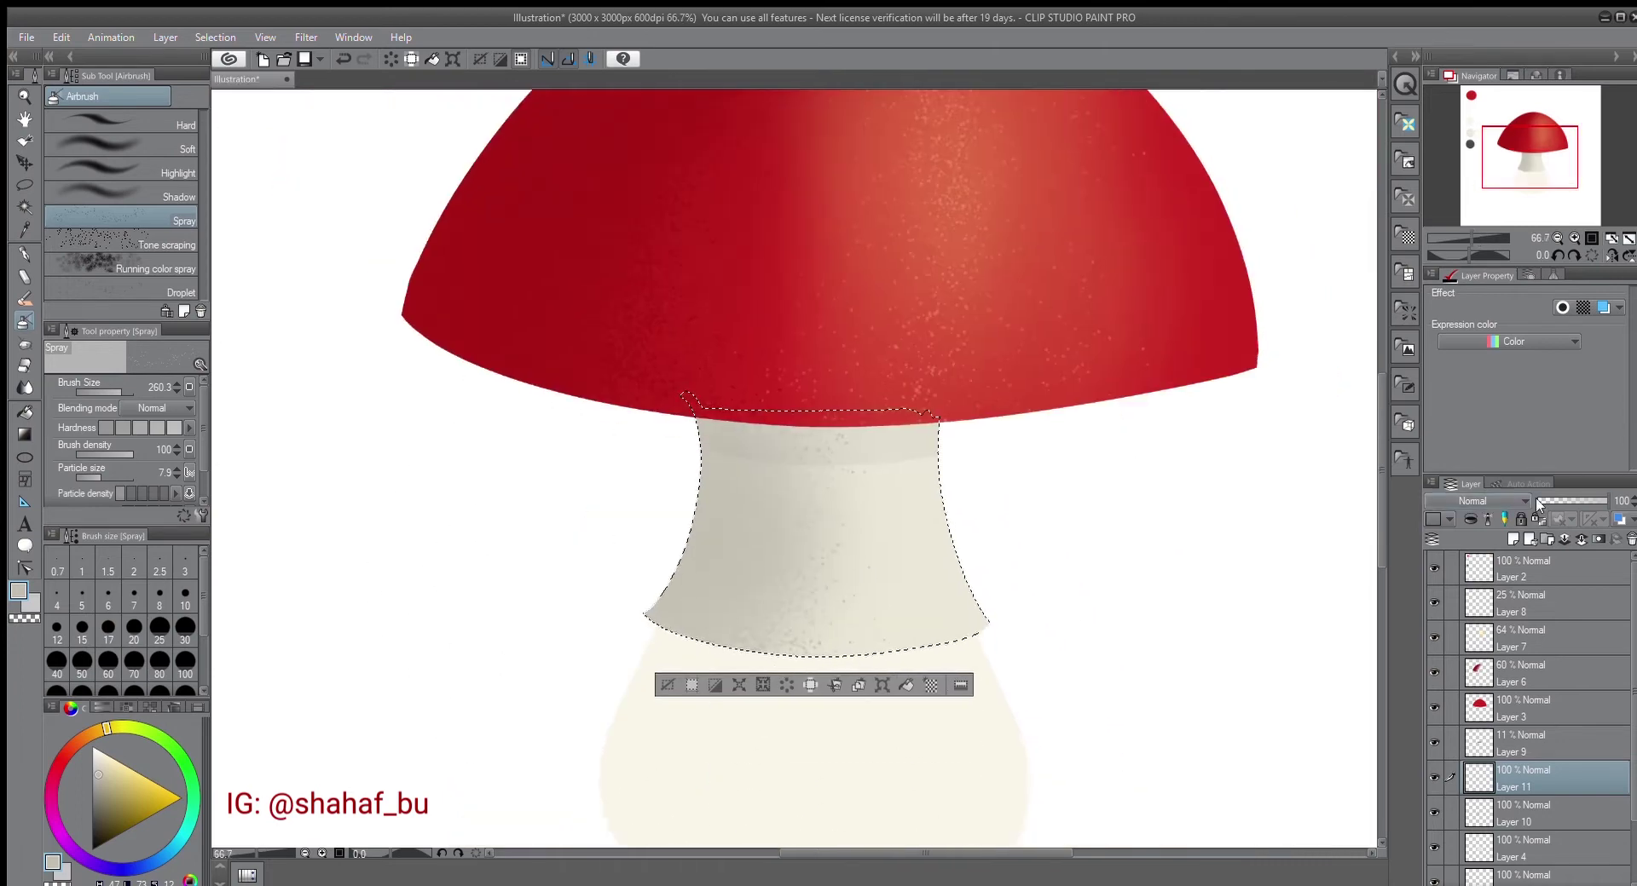
key(ctrl+minus)
key(ctrl+minus)
Shade the left side of the stem's lower bulb with soft airbrush on a new 79% opacity layer and spray speckles on another at 50%.
key(ctrl+shift+n)
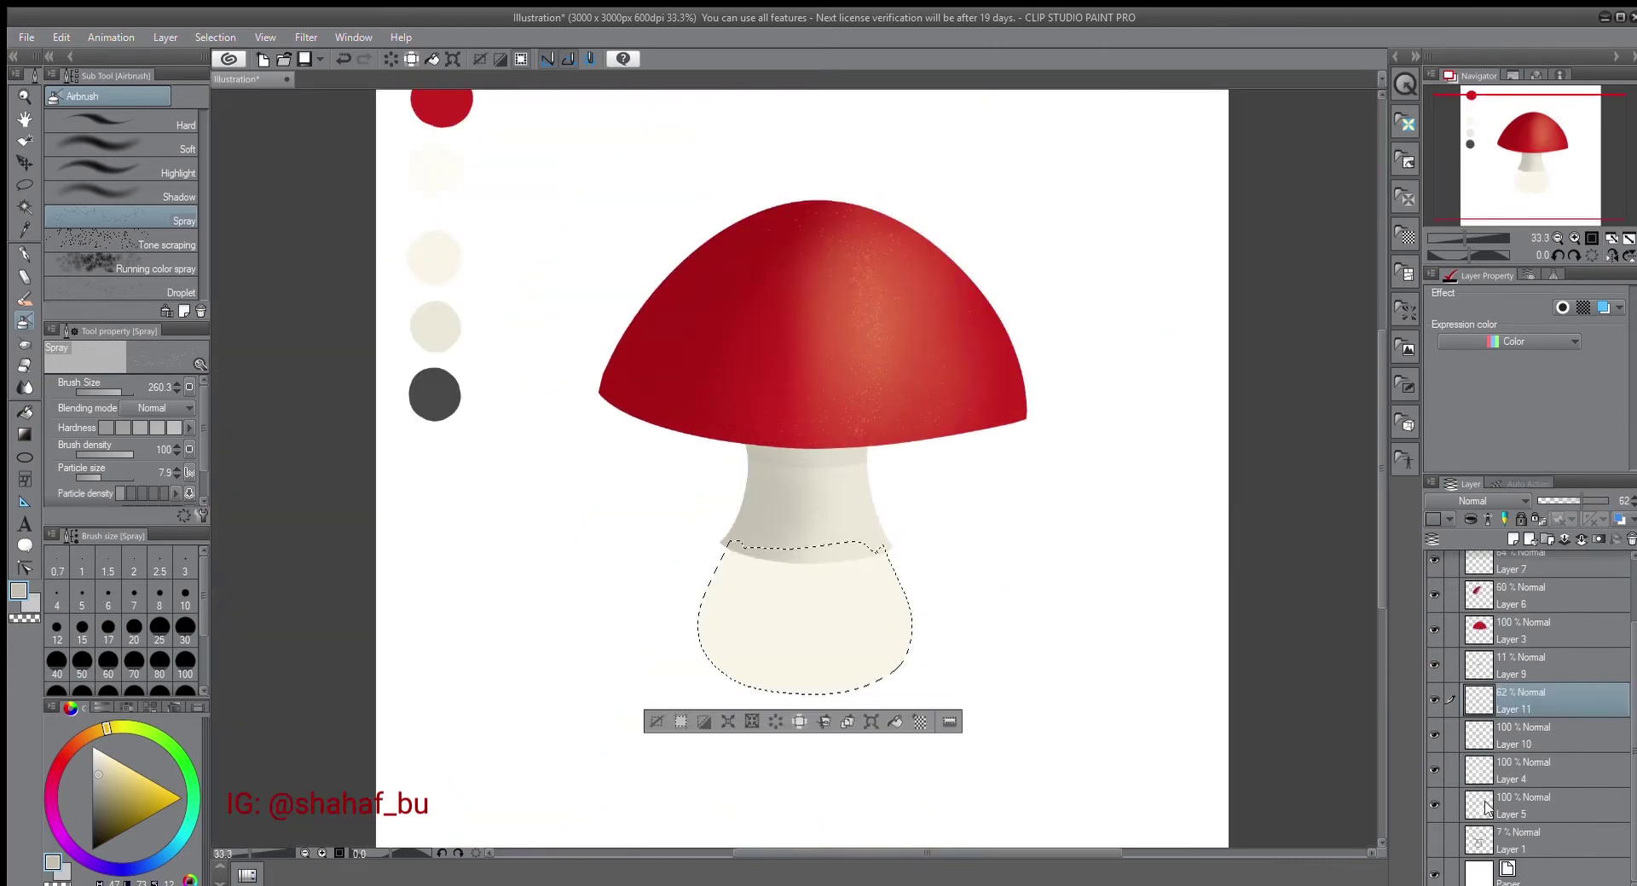
key(ctrl+plus)
drag(1053, 445, 1130, 339)
click(127, 149)
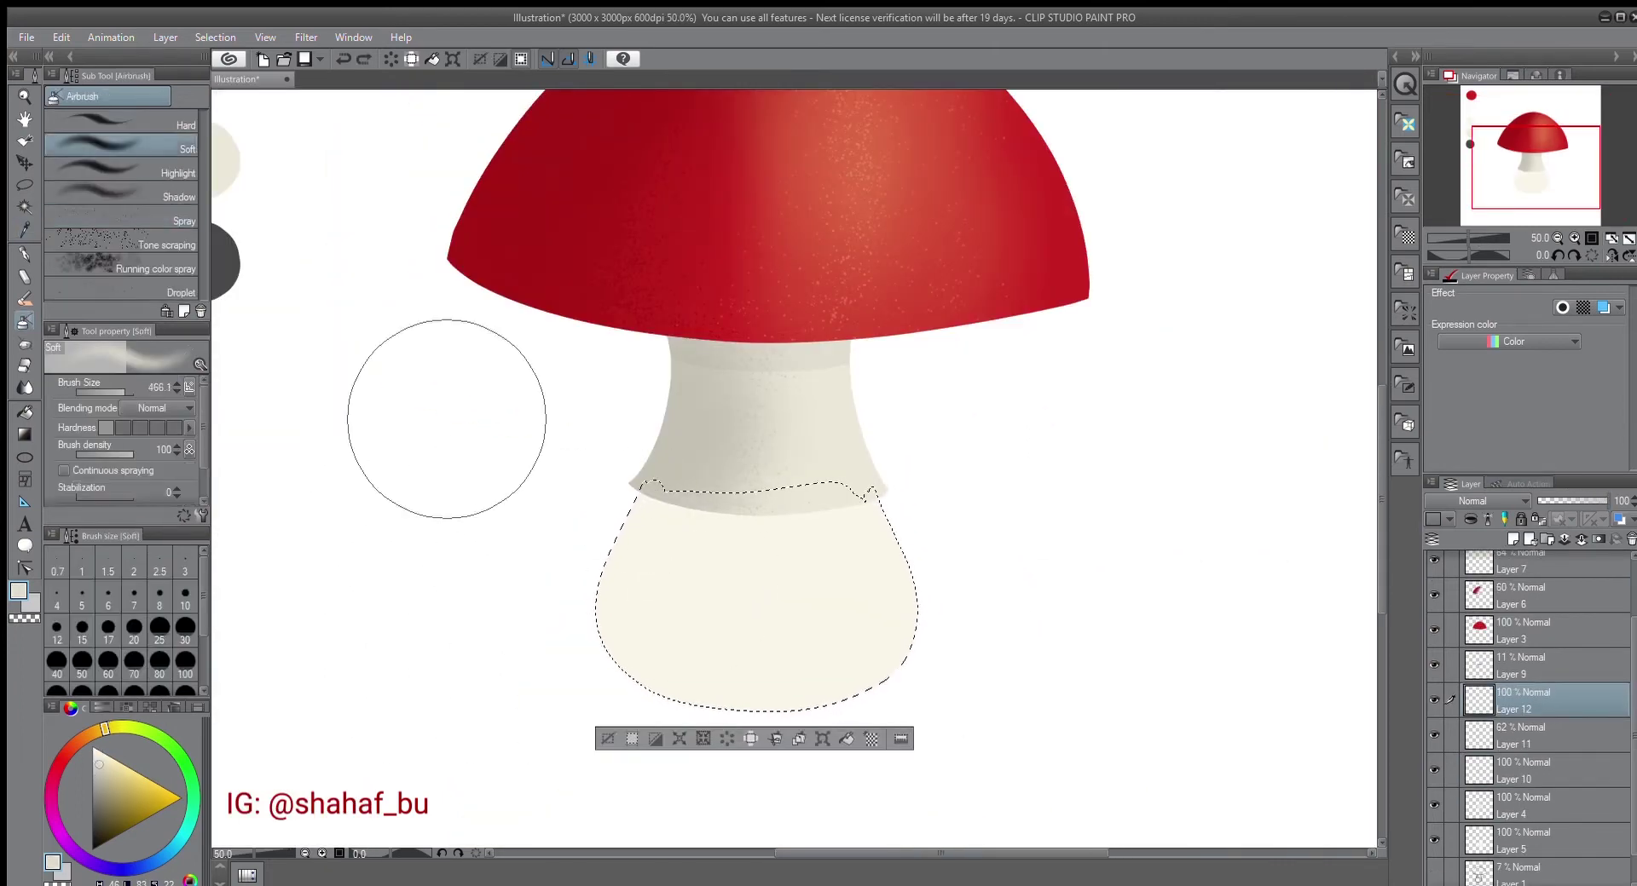
click(1587, 501)
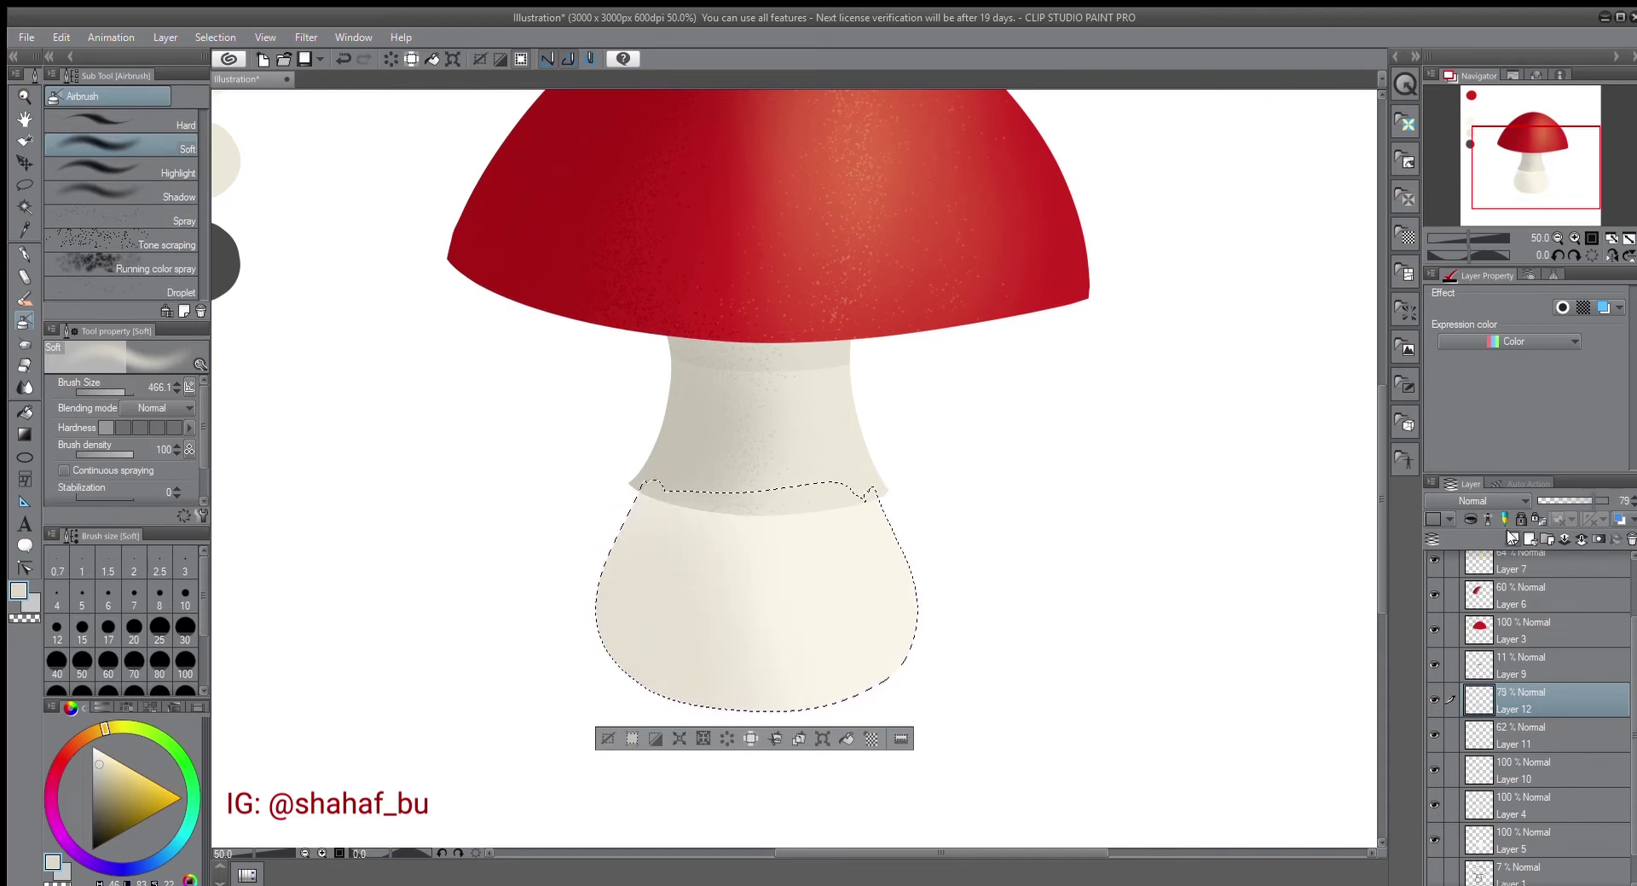
click(1511, 538)
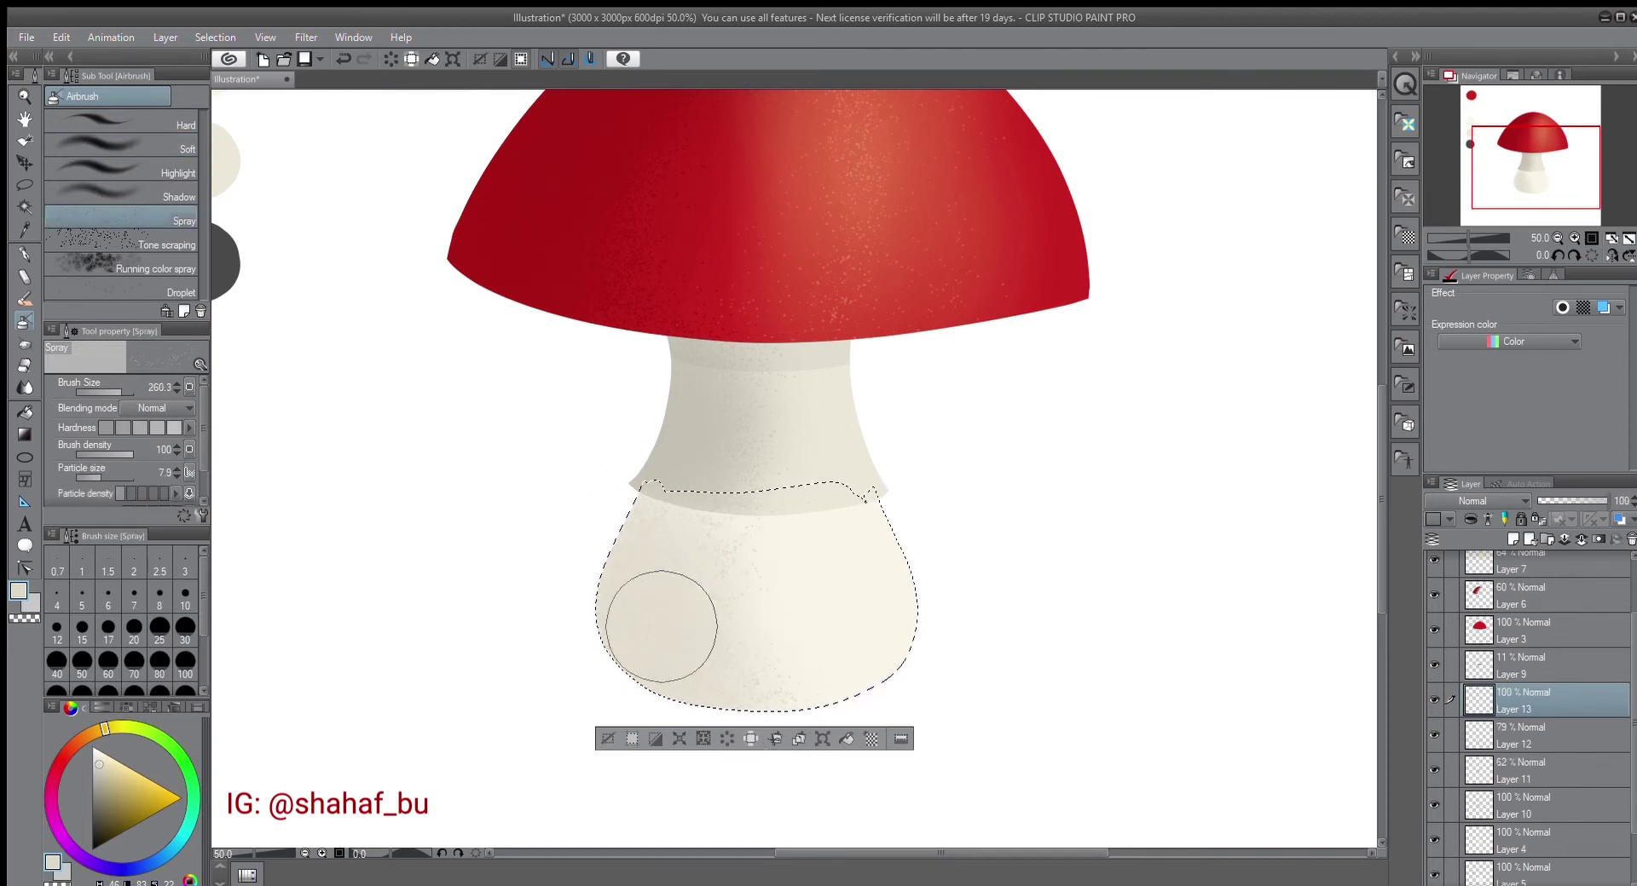
key(ctrl+plus)
Paint a curved grey shadow band across the top of the bulb with the G-pen on a new layer beneath the upper stem, at 11% opacity.
key(p)
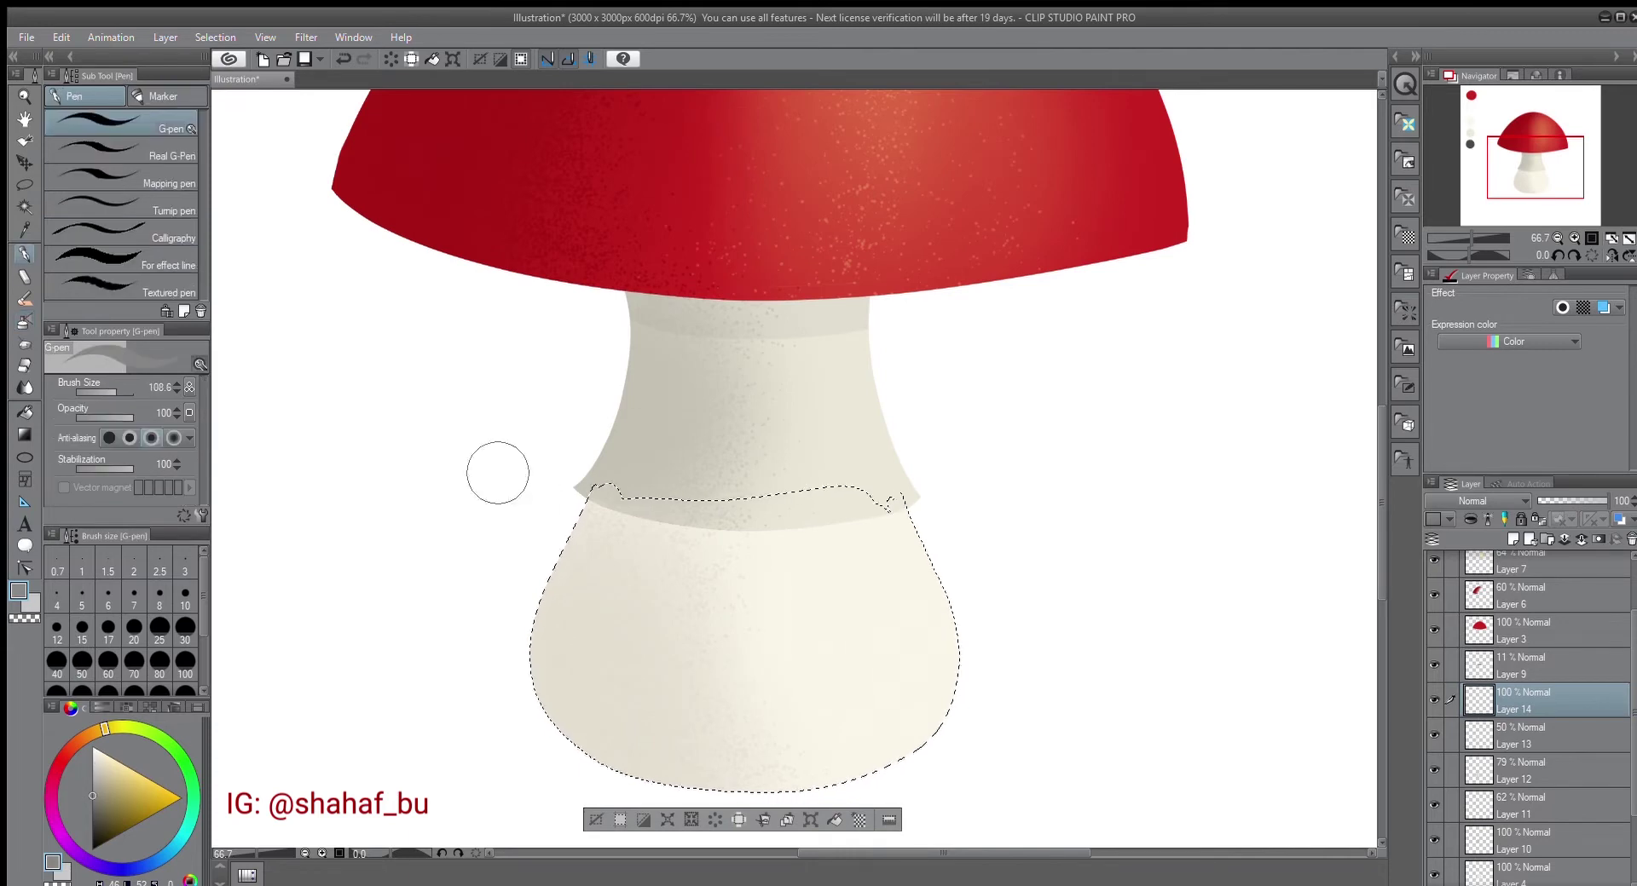
mouse_move(597, 516)
mouse_down()
mouse_move(687, 546)
mouse_move(679, 496)
mouse_up()
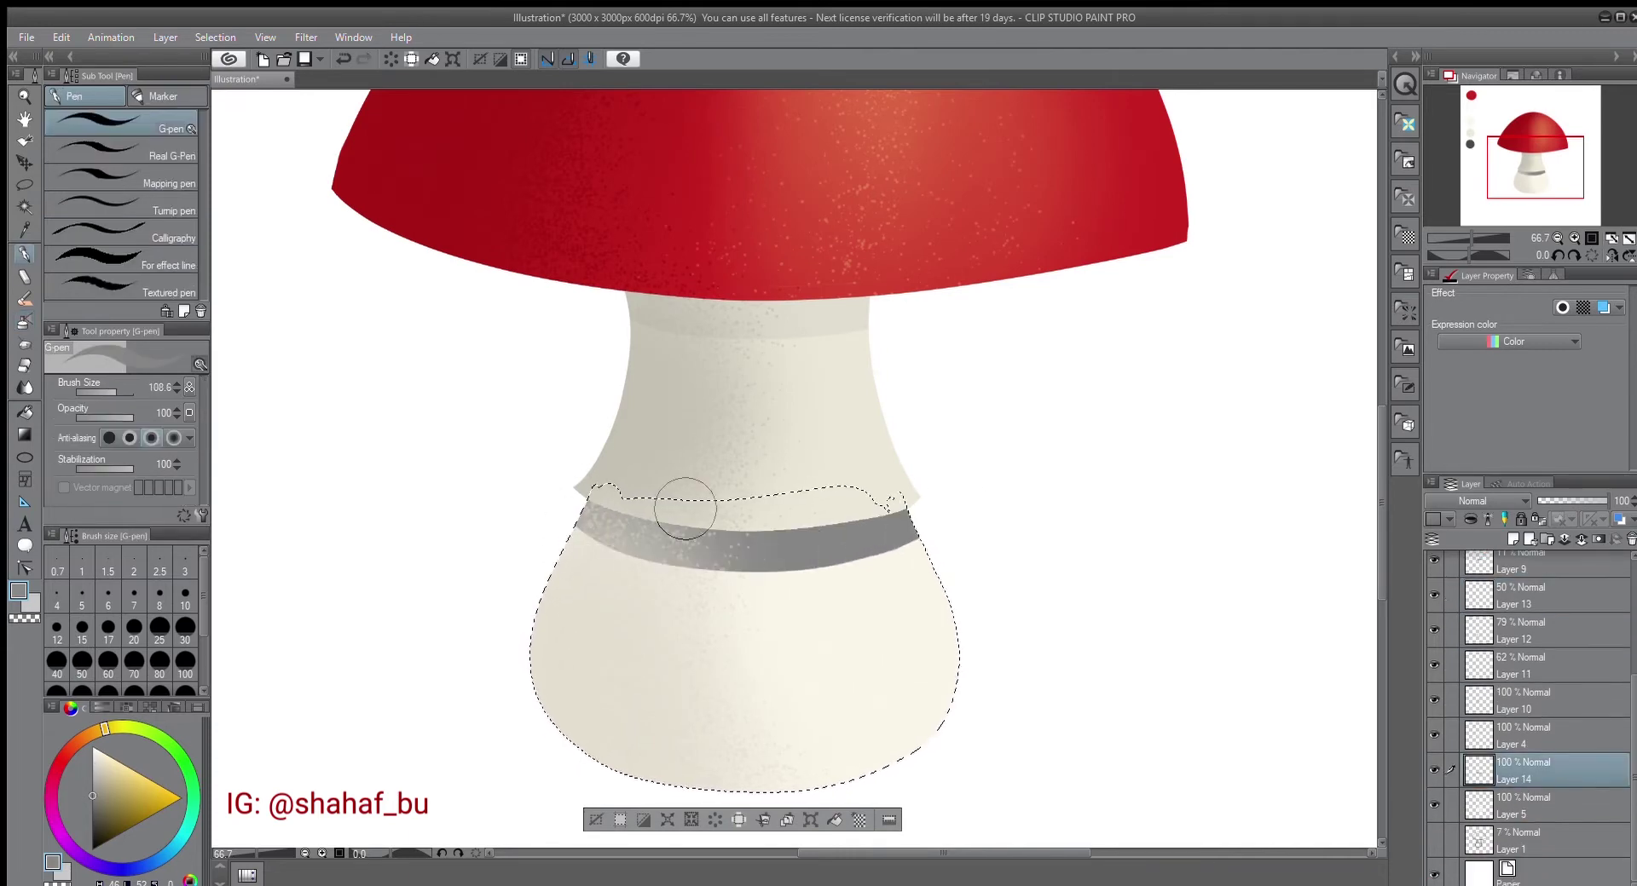
click(1549, 501)
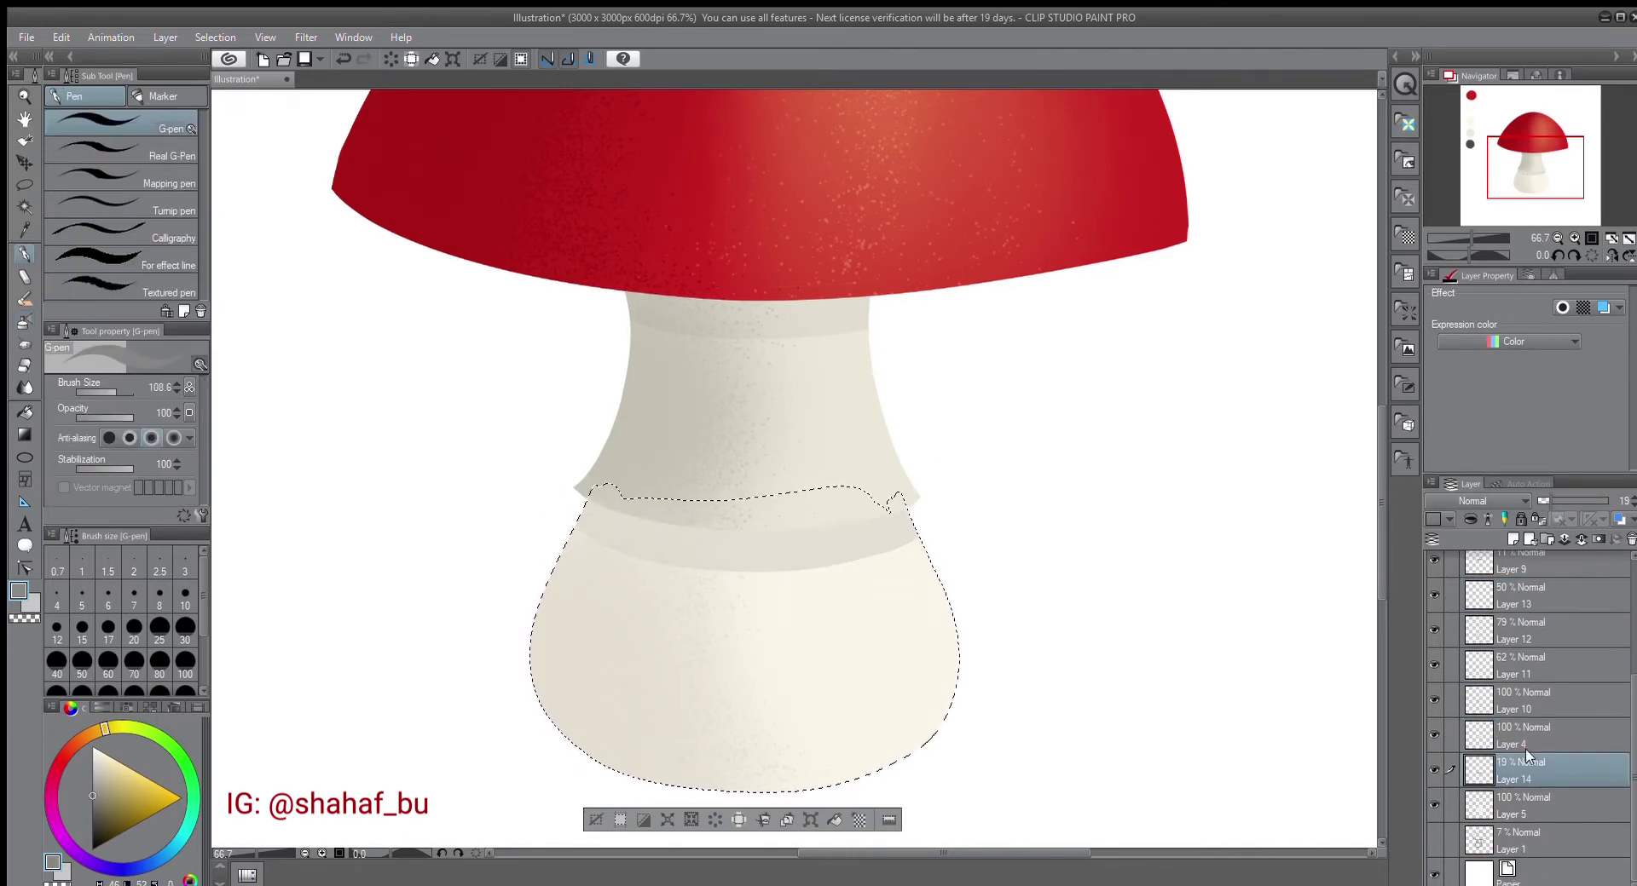
key(ctrl+d)
key(ctrl+minus)
key(ctrl+minus)
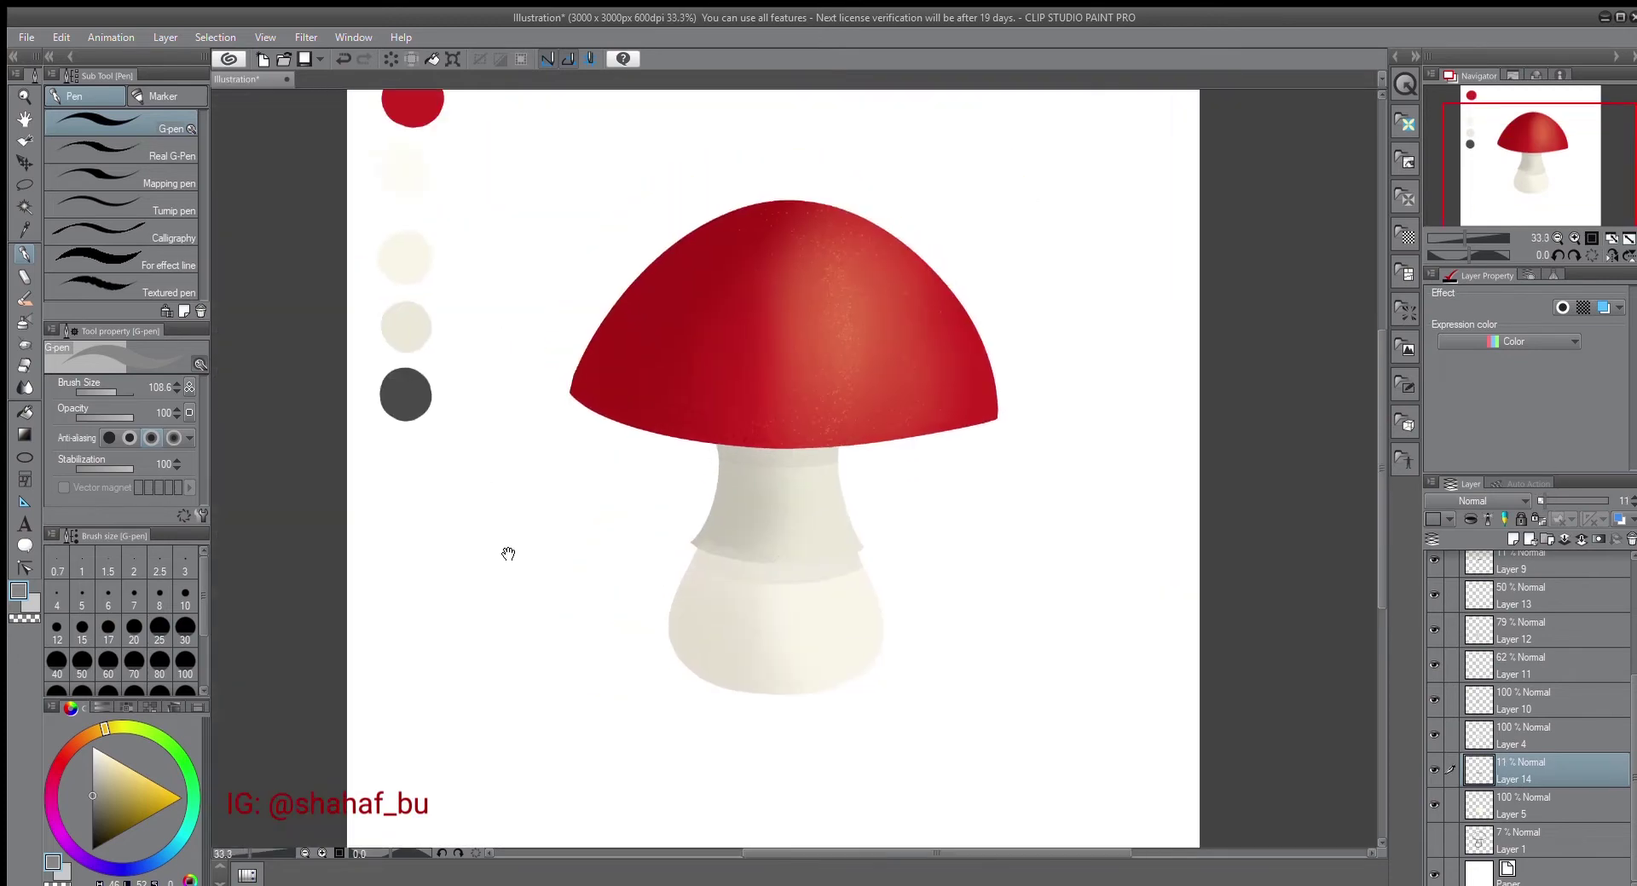
Paint irregular off-white spots across the cap on a new layer above its shading, using the G-pen at size 70.2 and stabilization 2.
scroll(1633, 647, up, 3)
scroll(1633, 647, up, 1)
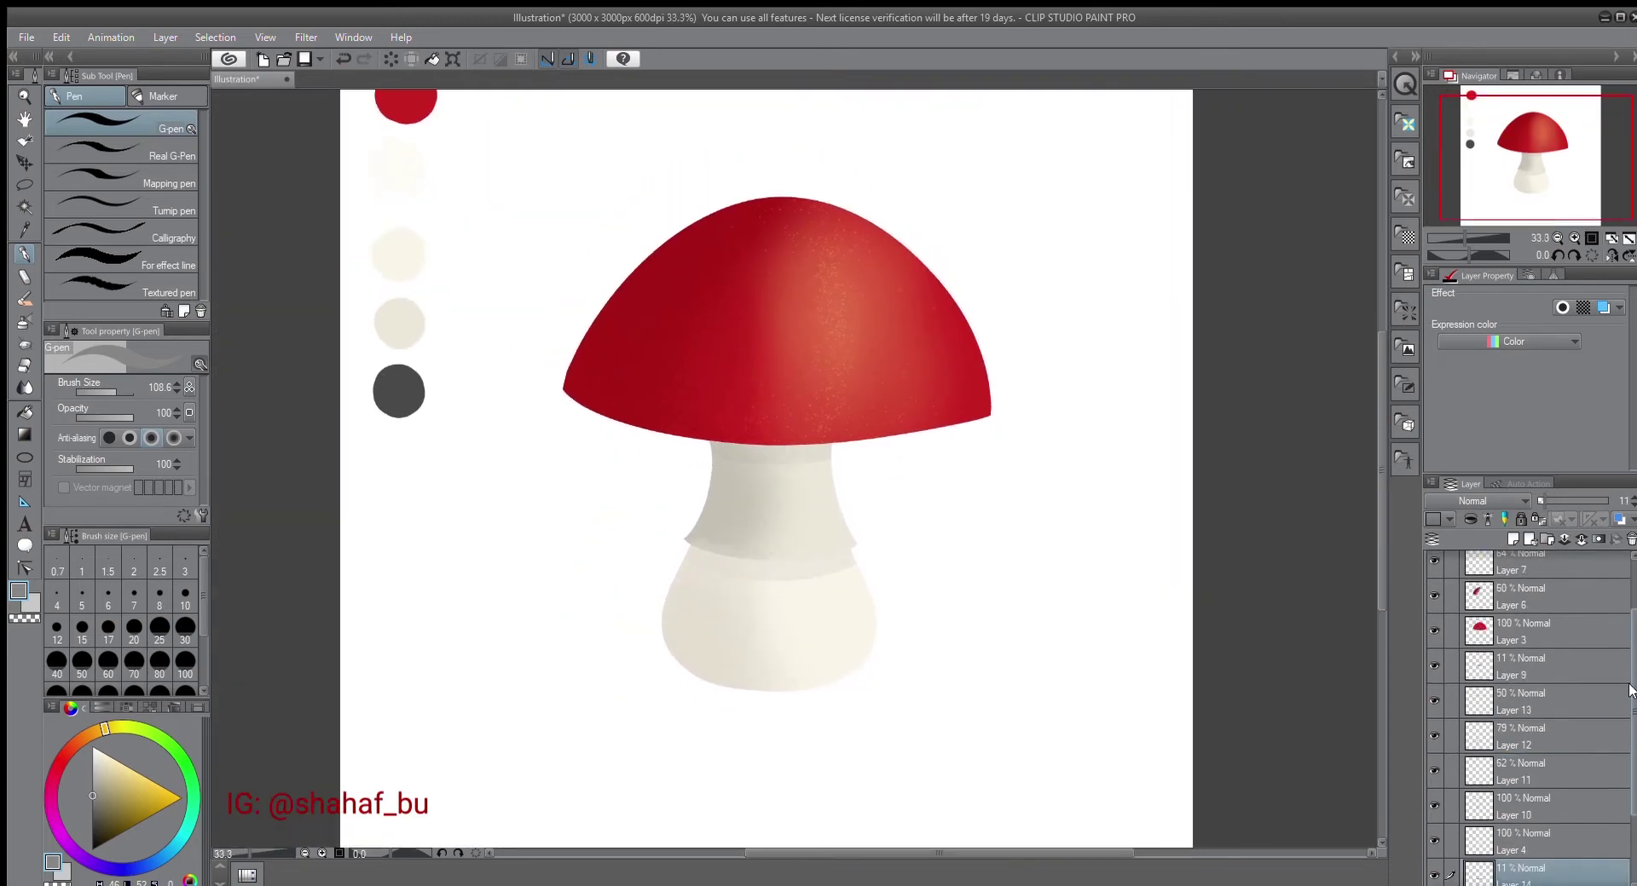
click(1513, 539)
key(x)
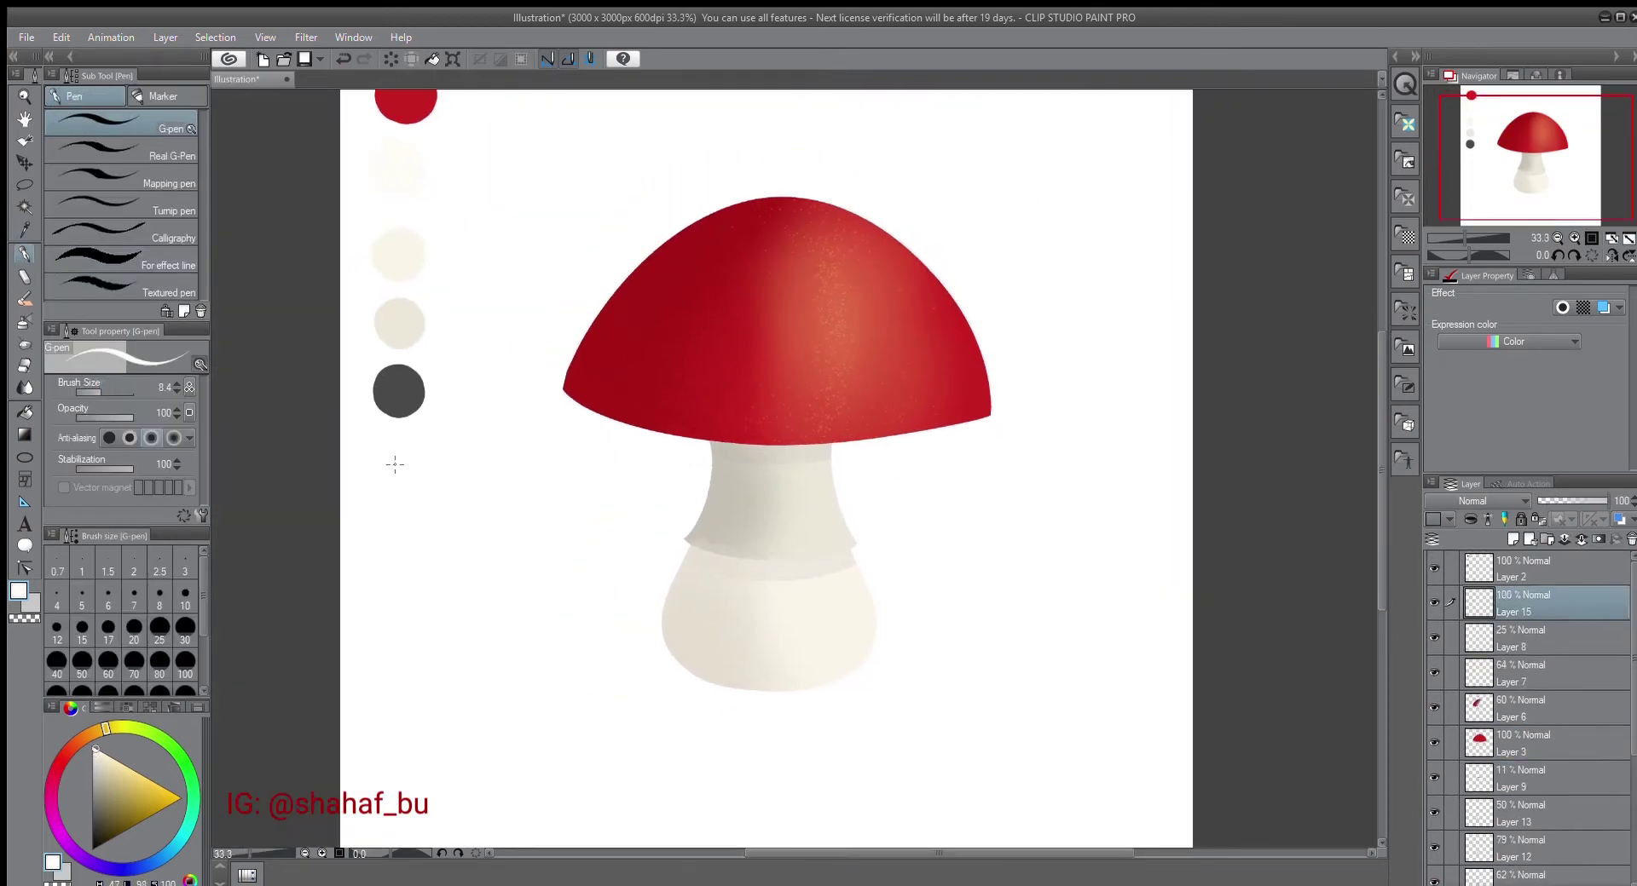
key(ctrl+plus)
key(ctrl+plus)
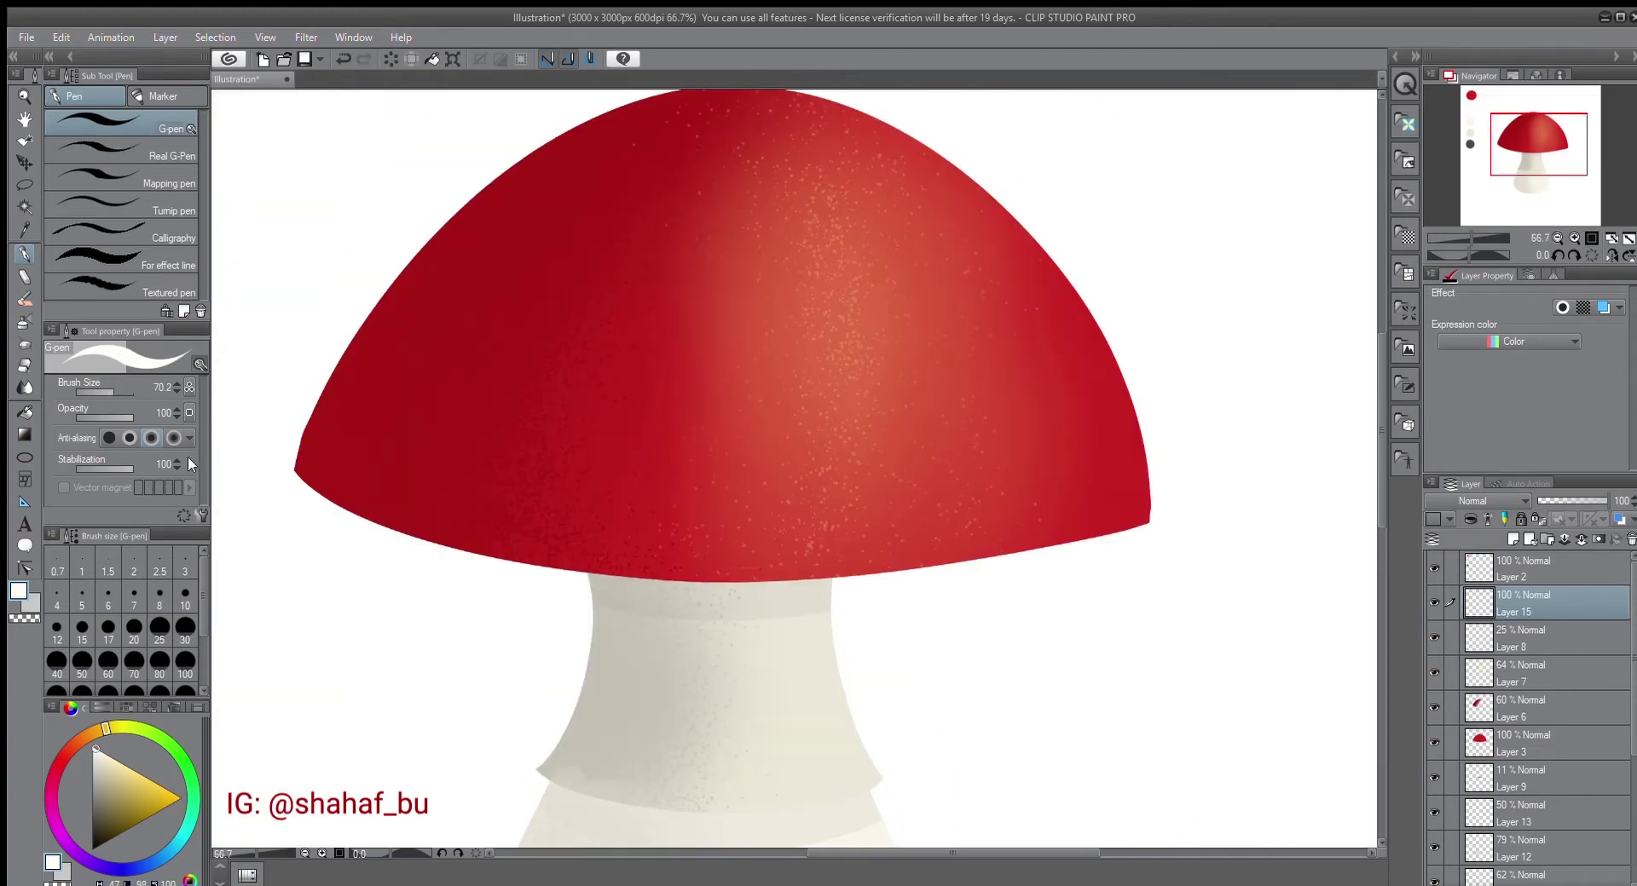
click(79, 468)
scroll(554, 363, up, 5)
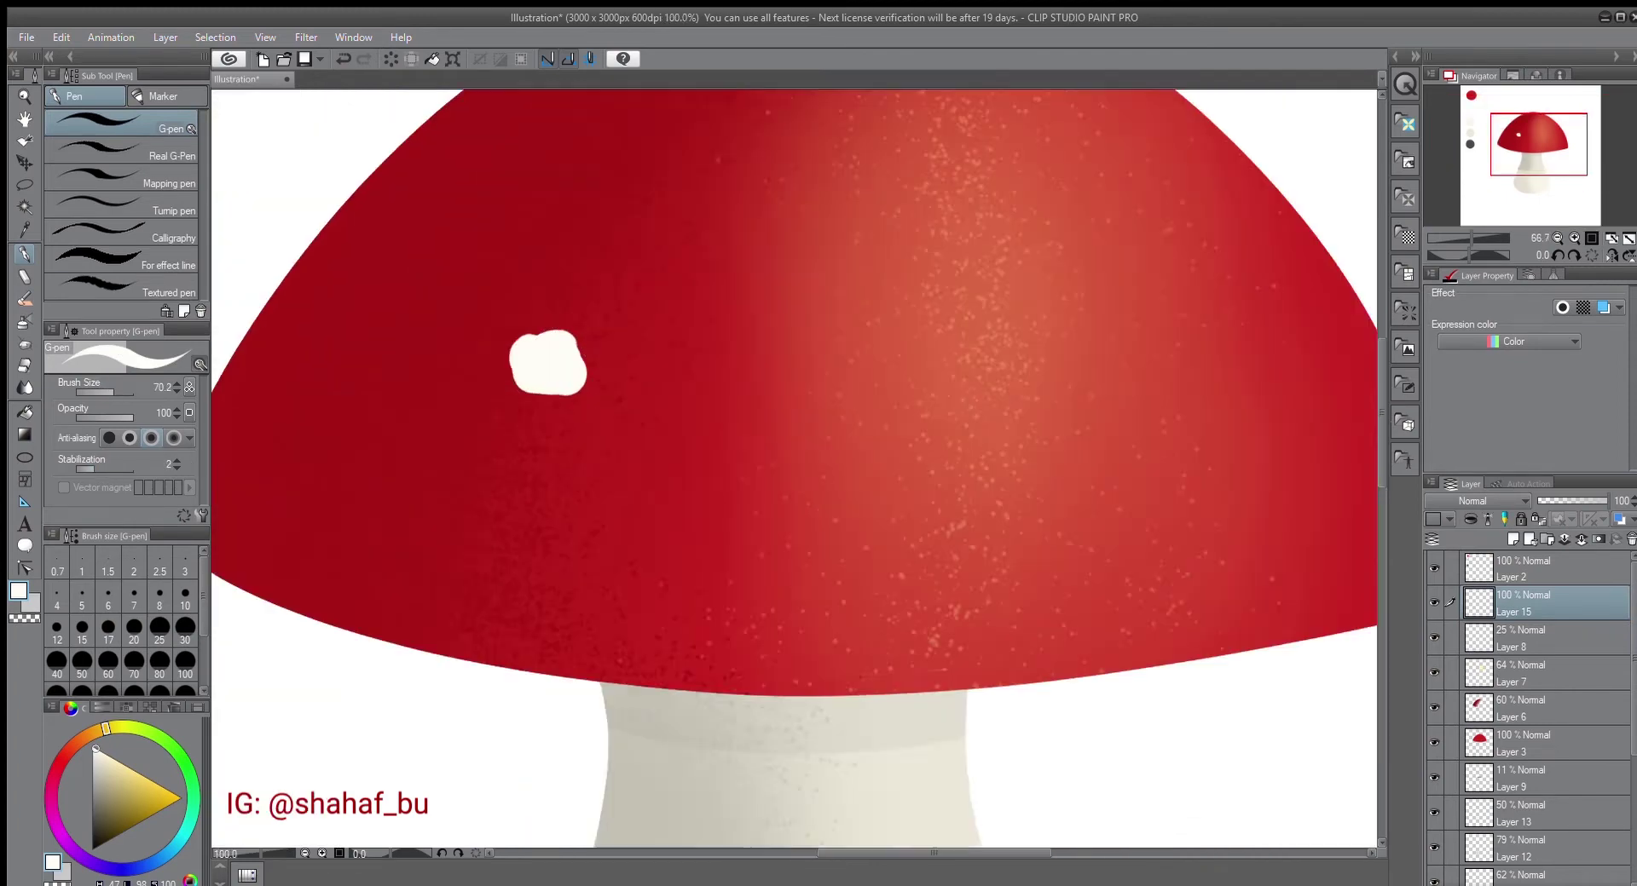
scroll(867, 402, down, 5)
drag(965, 291, 948, 287)
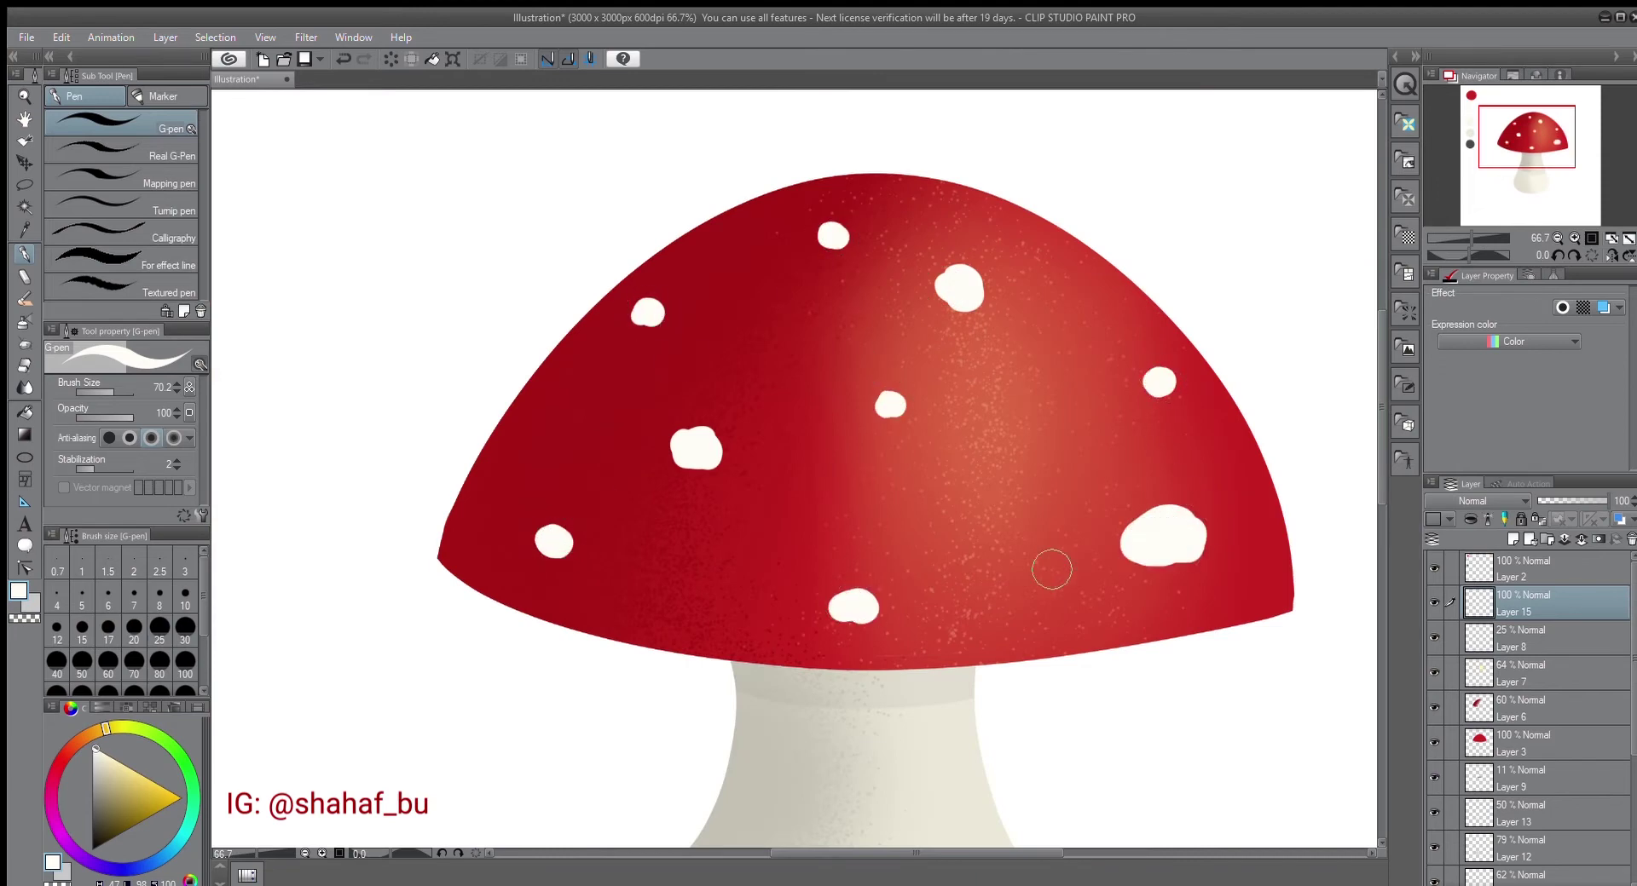
Add a new layer beneath all the mushroom layers and fill it with grey as the background.
key(ctrl+minus)
scroll(1526, 724, down, 5)
key(ctrl+shift+n)
key(g)
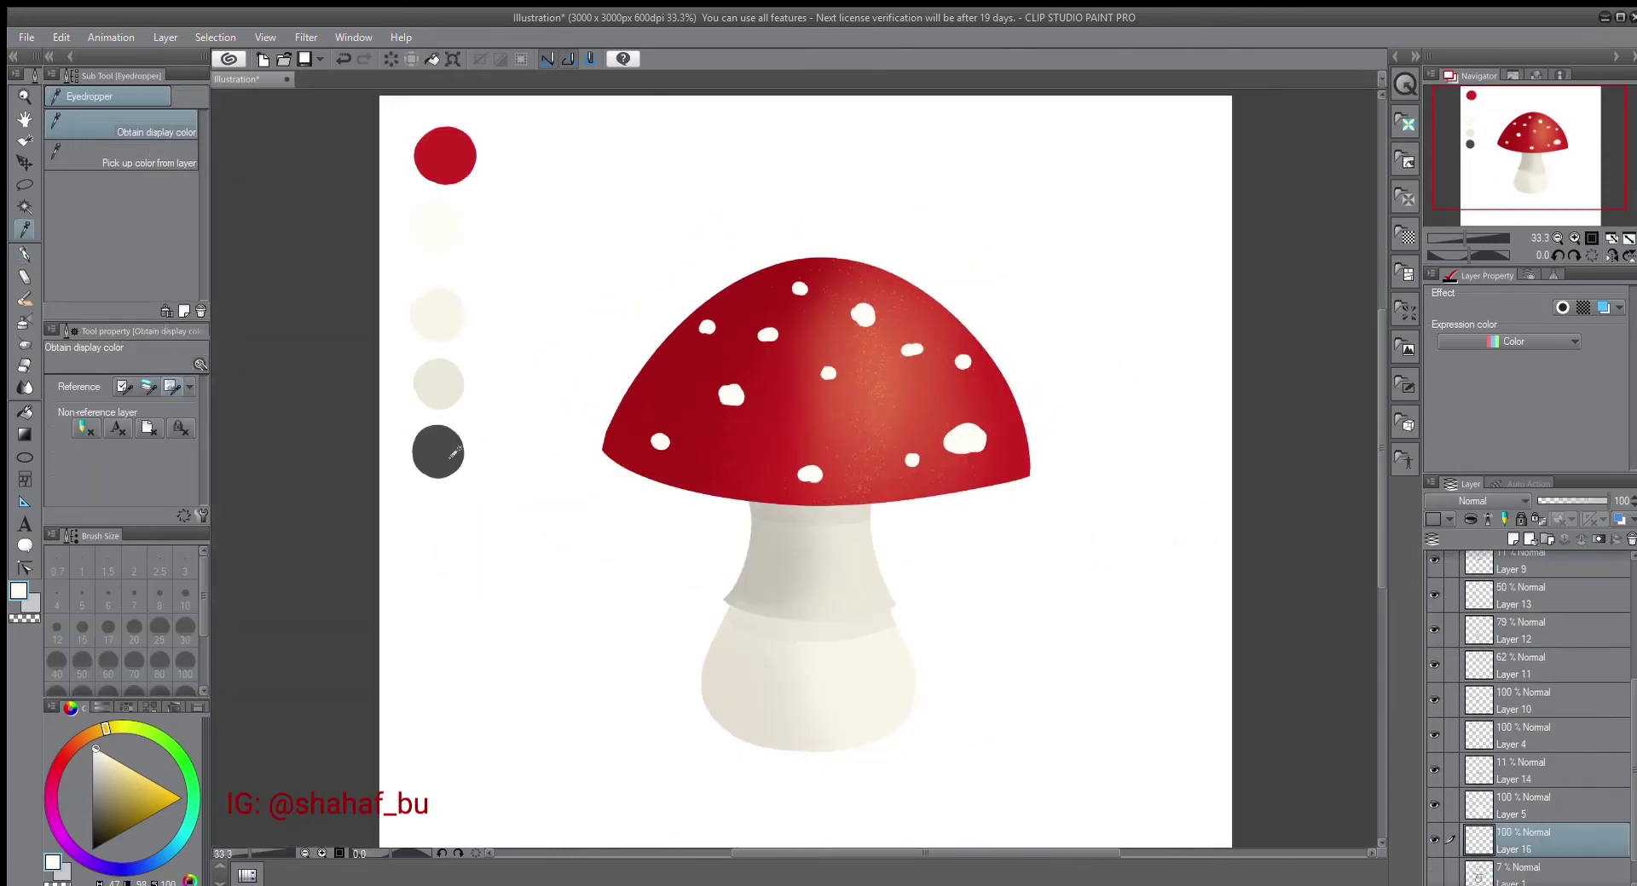
key(alt+BackSpace)
Sample a spot's off-white and paint spots overlapping the cap's upper left edge on the spots layer with the G-pen at size 18.9.
scroll(1581, 768, up, 5)
click(1581, 603)
key(b)
scroll(676, 266, up, 3)
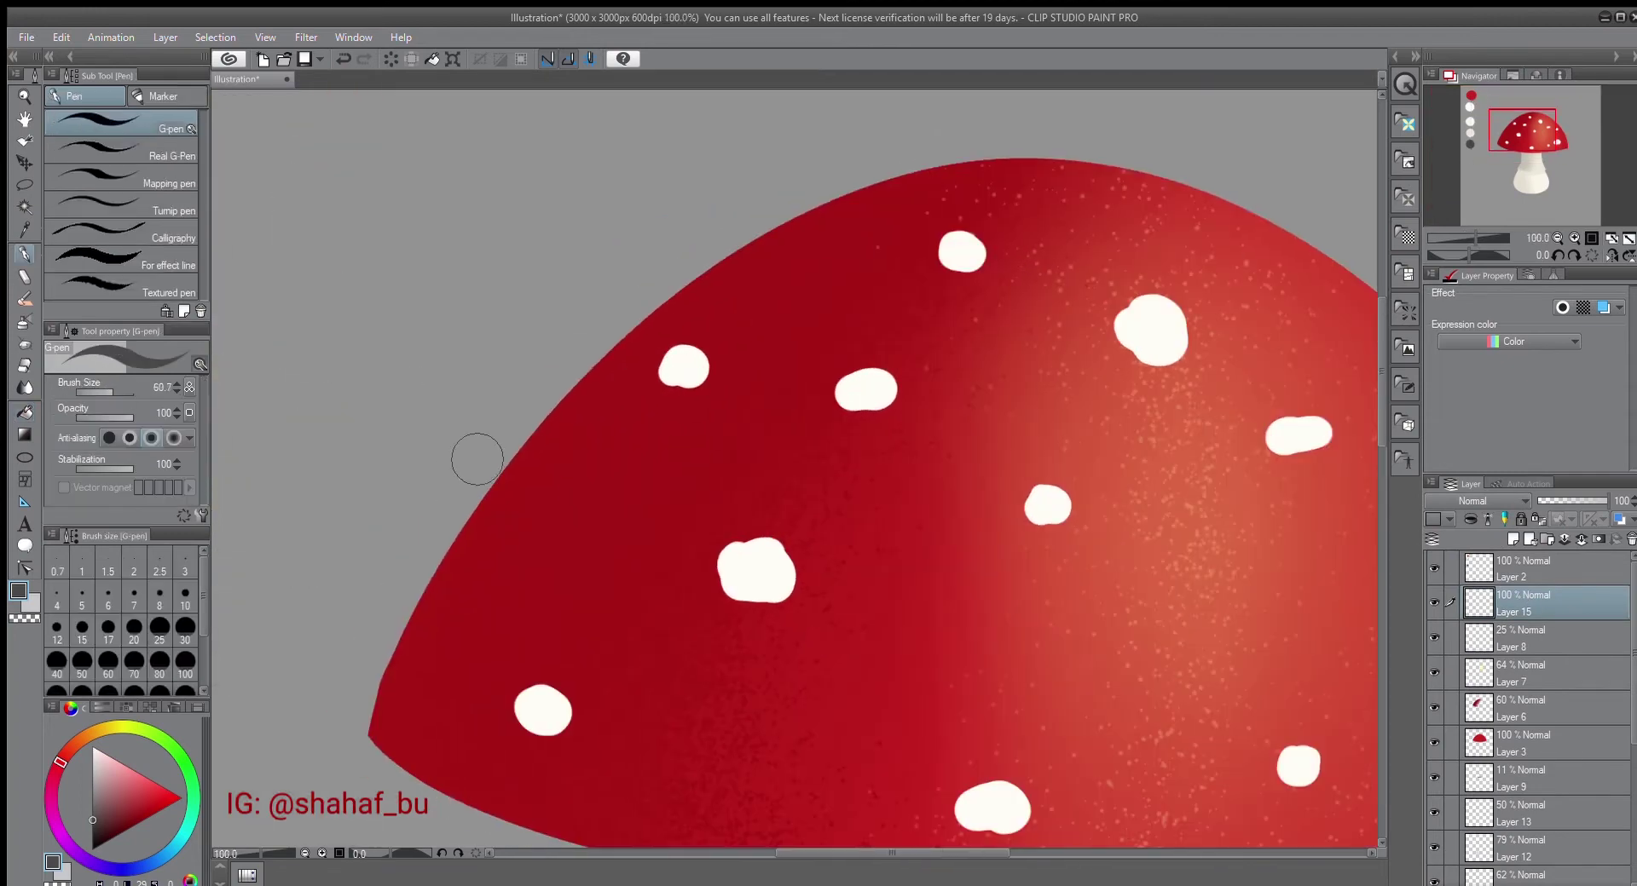
key(i)
click(680, 365)
key(p)
scroll(477, 518, up, 2)
scroll(476, 518, right, 2)
drag(767, 284, 739, 307)
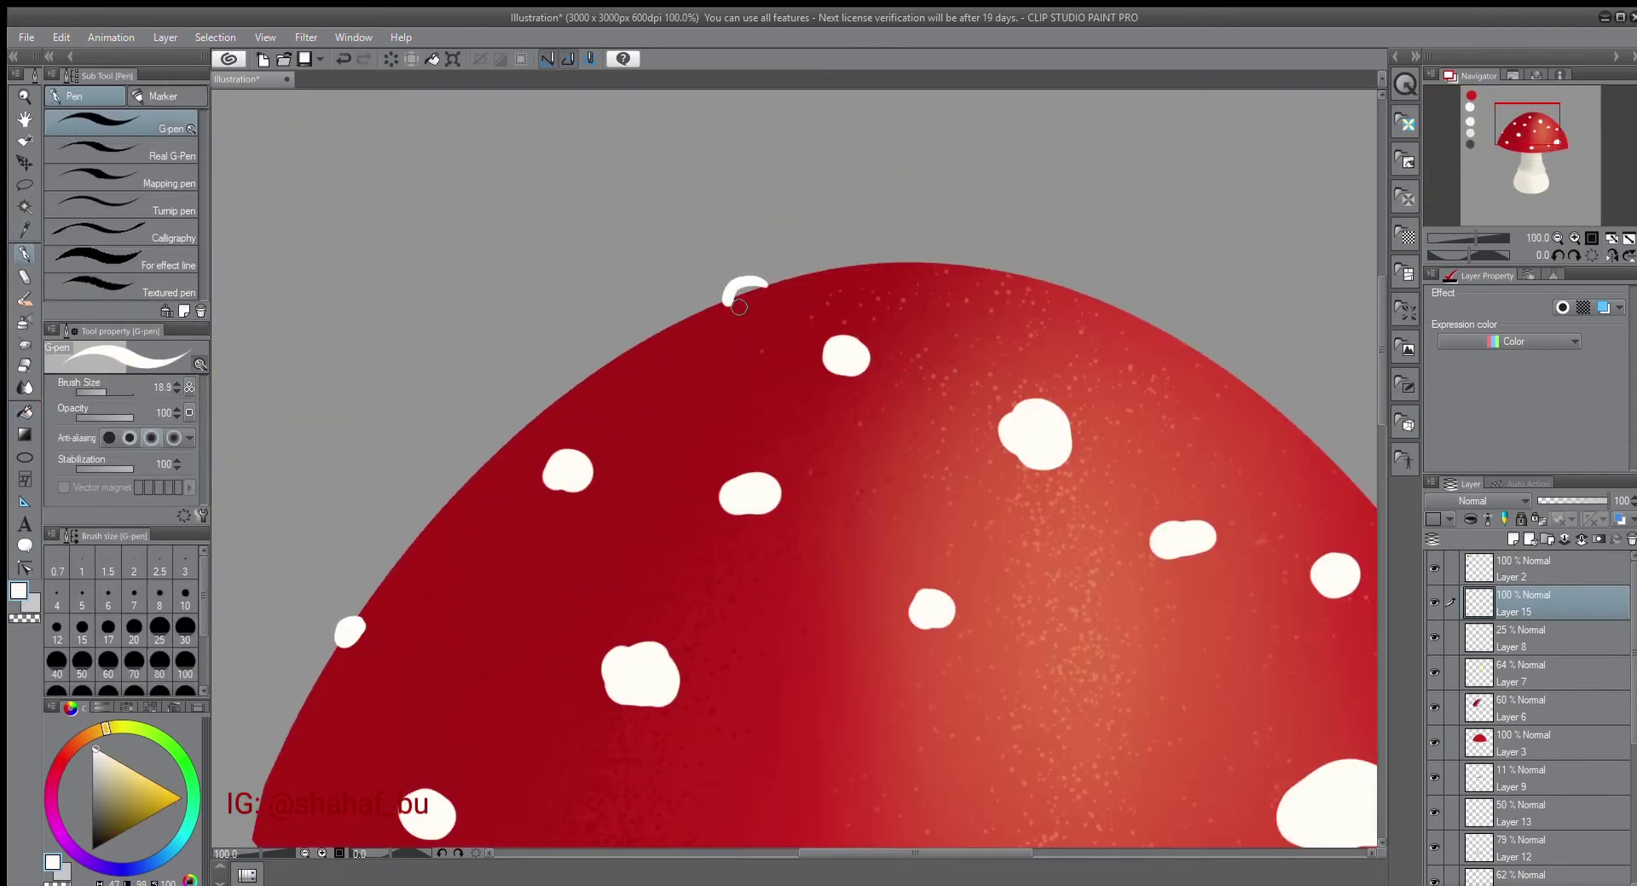
Paint more off-white spots overlapping the cap's right slope and the edge near its peak.
drag(1006, 352, 752, 316)
drag(1014, 341, 1019, 383)
scroll(1169, 523, down, 2)
scroll(1168, 523, right, 1)
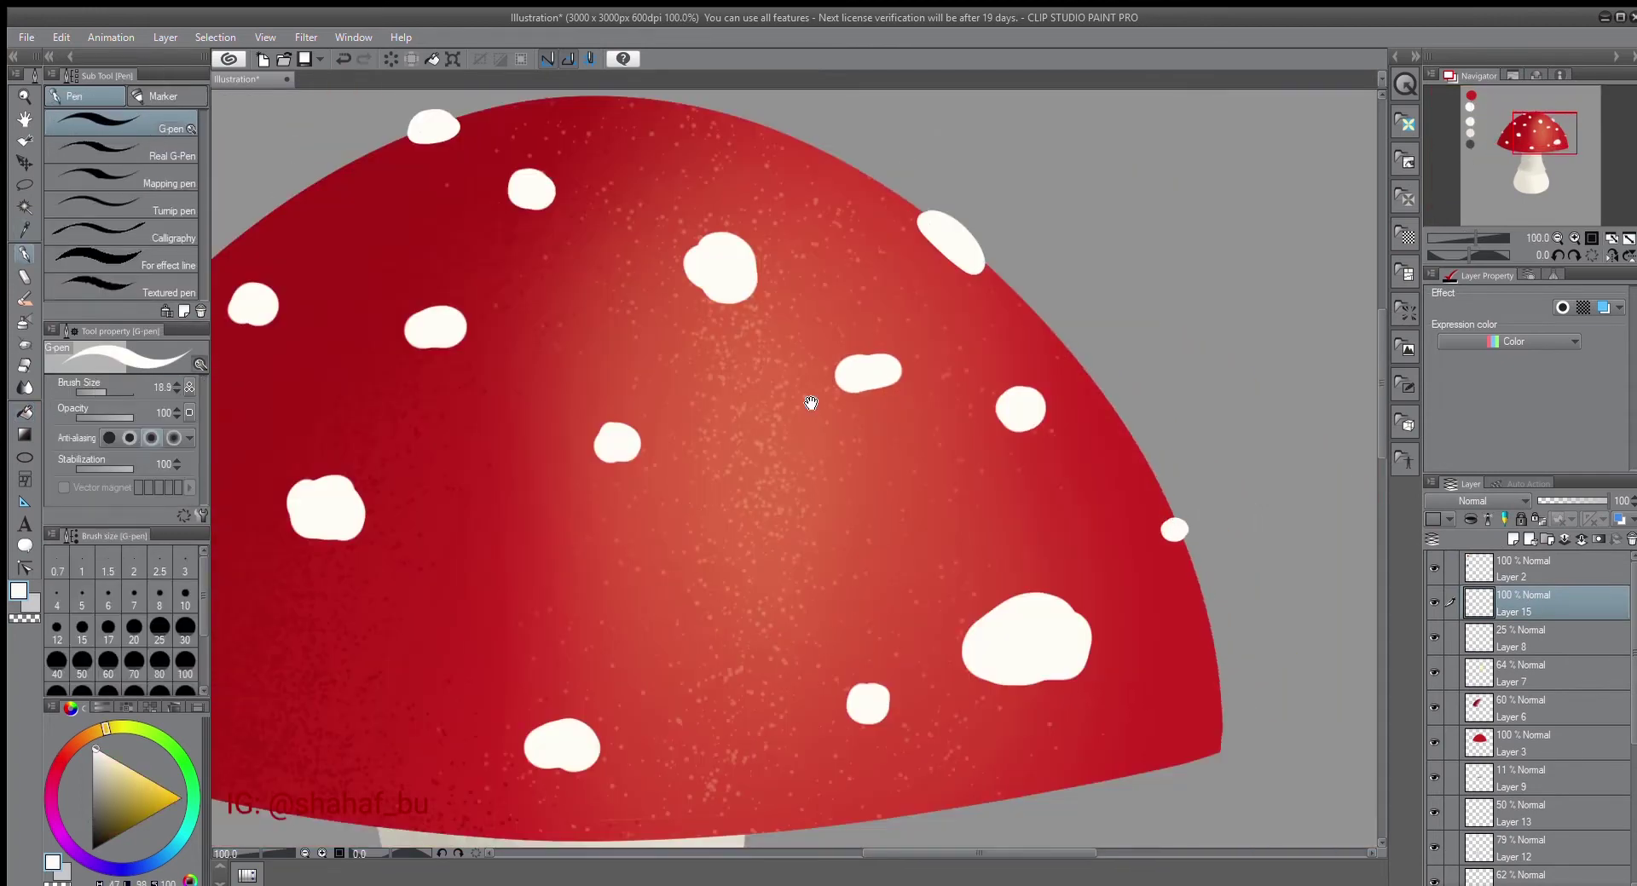
drag(811, 403, 894, 467)
drag(814, 170, 831, 184)
key(ctrl+minus)
scroll(462, 303, down, 1)
scroll(462, 303, left, 1)
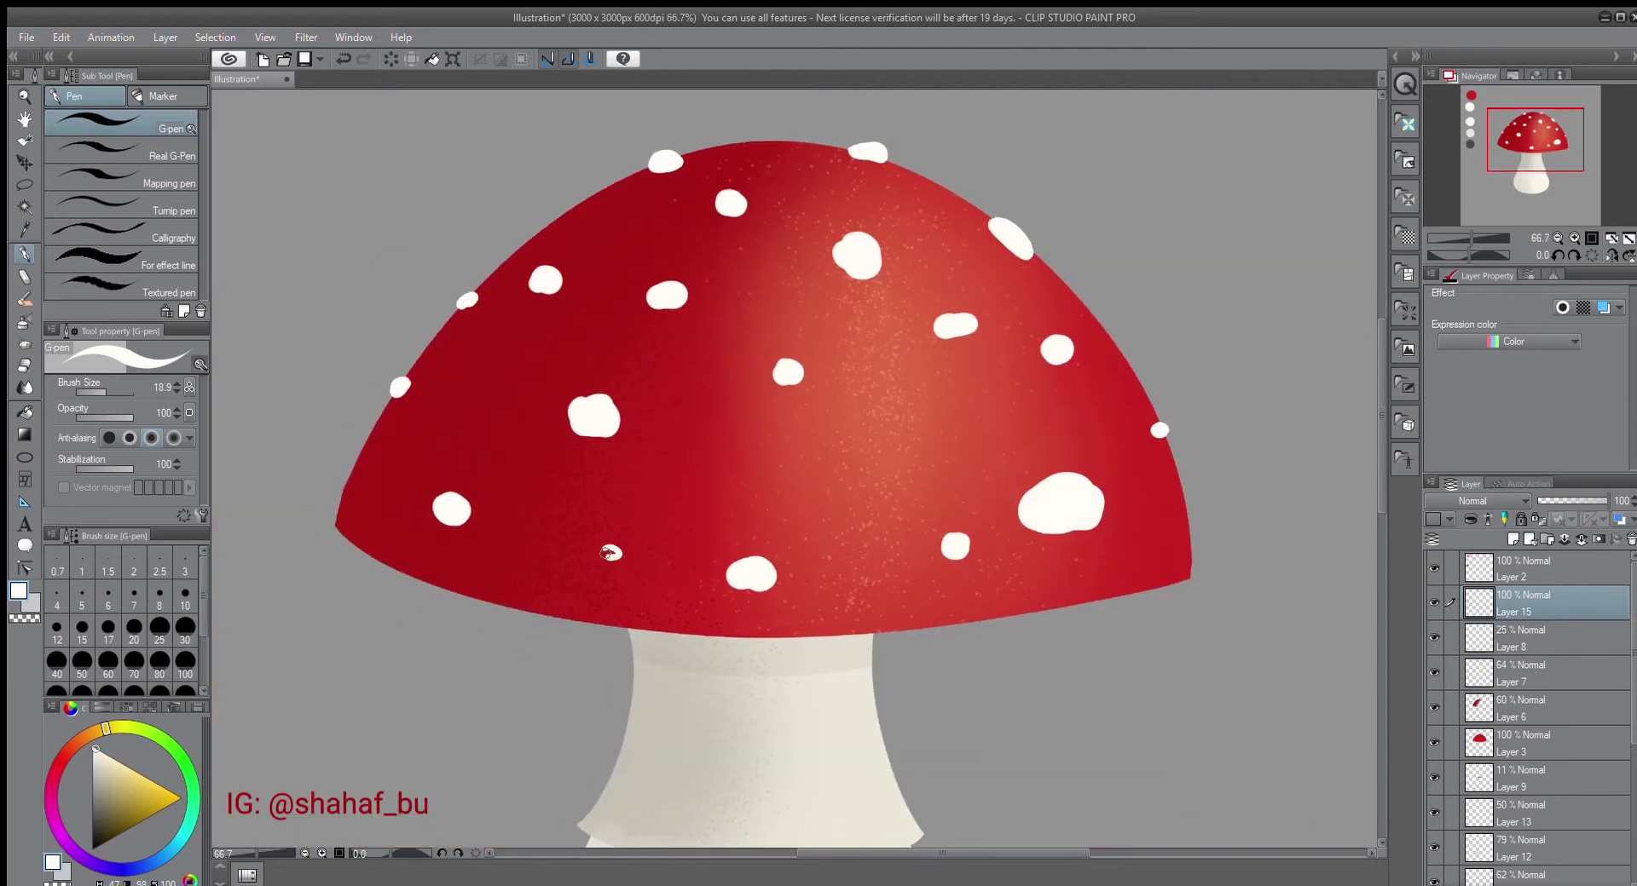
Add small off-white spots in the empty areas of the cap's lower half.
scroll(679, 668, up, 3)
scroll(680, 668, down, 2)
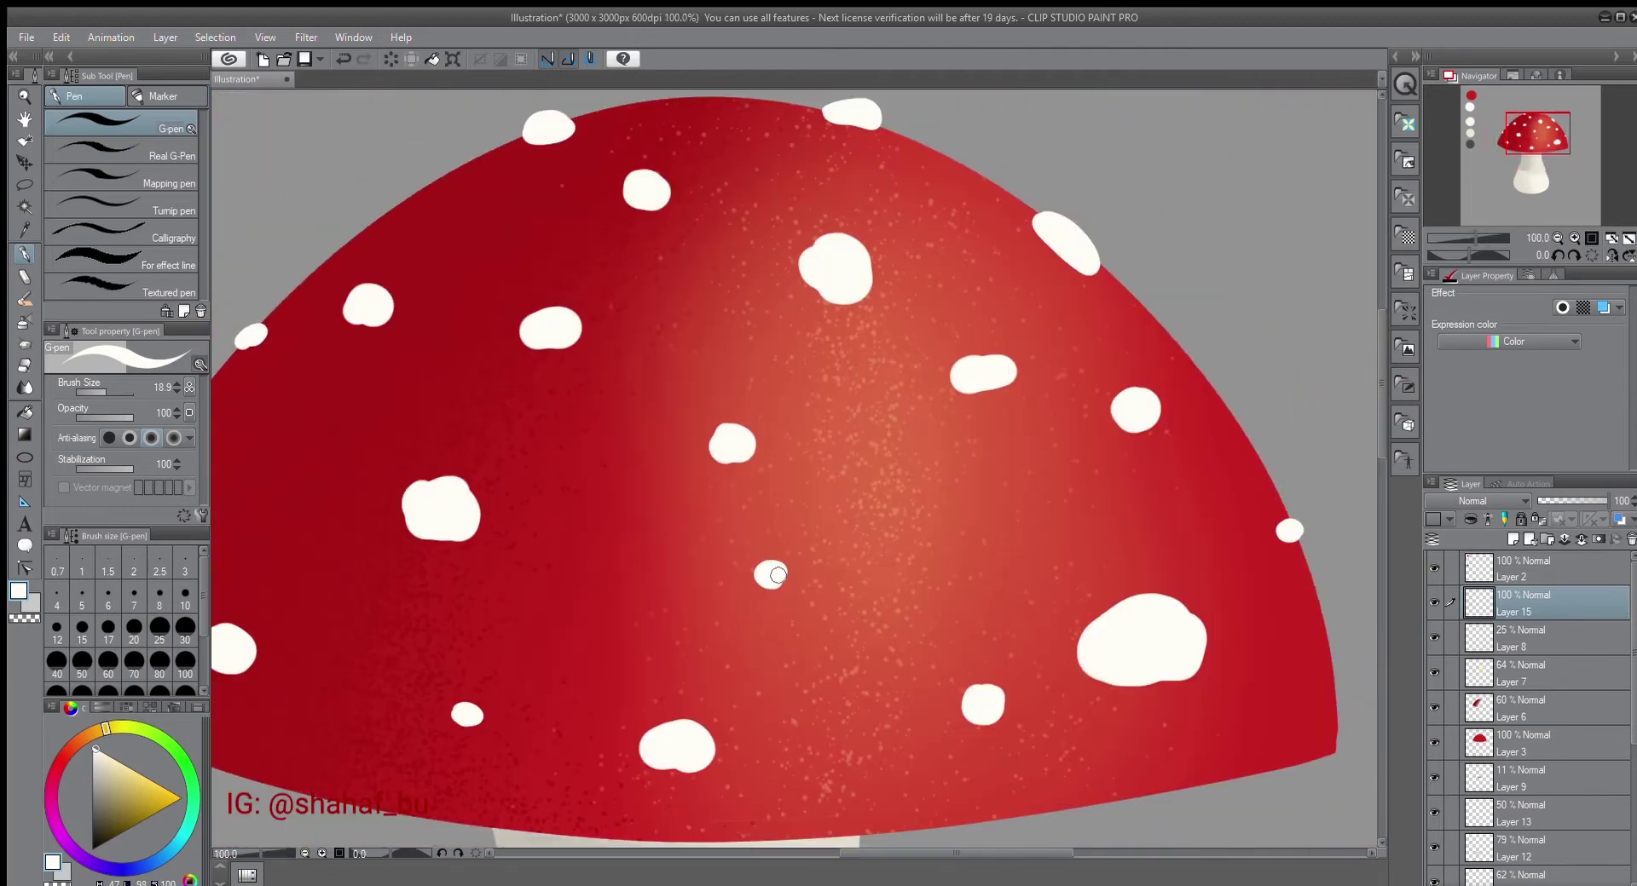
scroll(928, 256, up, 1)
Paint off-white spots along the cap's bottom rim and add a tiny one near the upper right slope.
drag(929, 256, 702, 506)
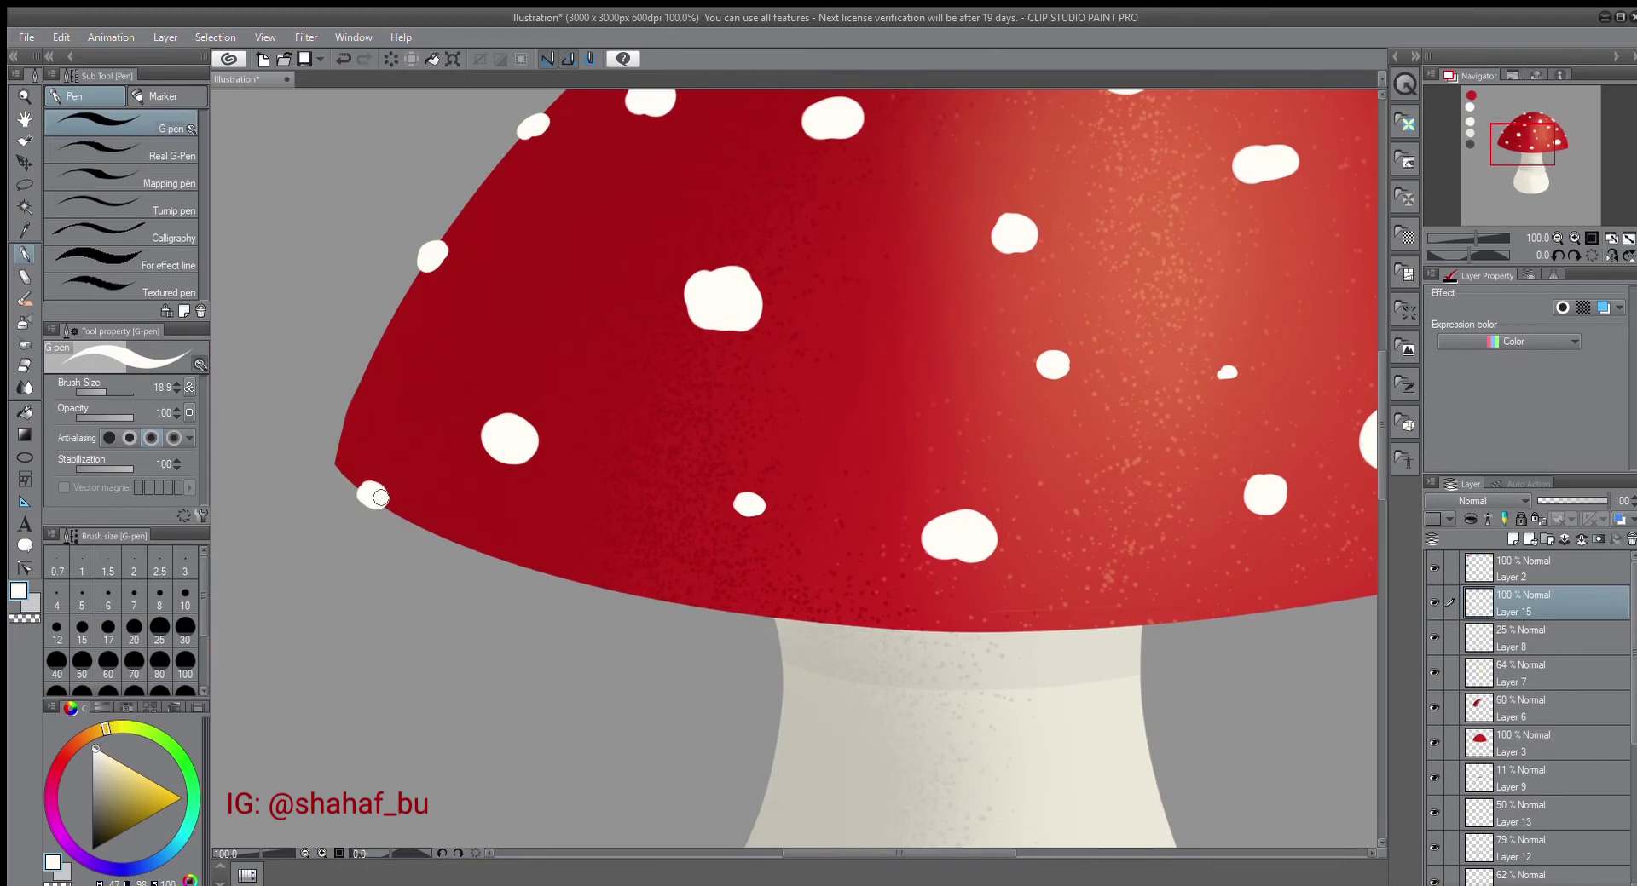
drag(1056, 608, 806, 536)
drag(810, 560, 807, 536)
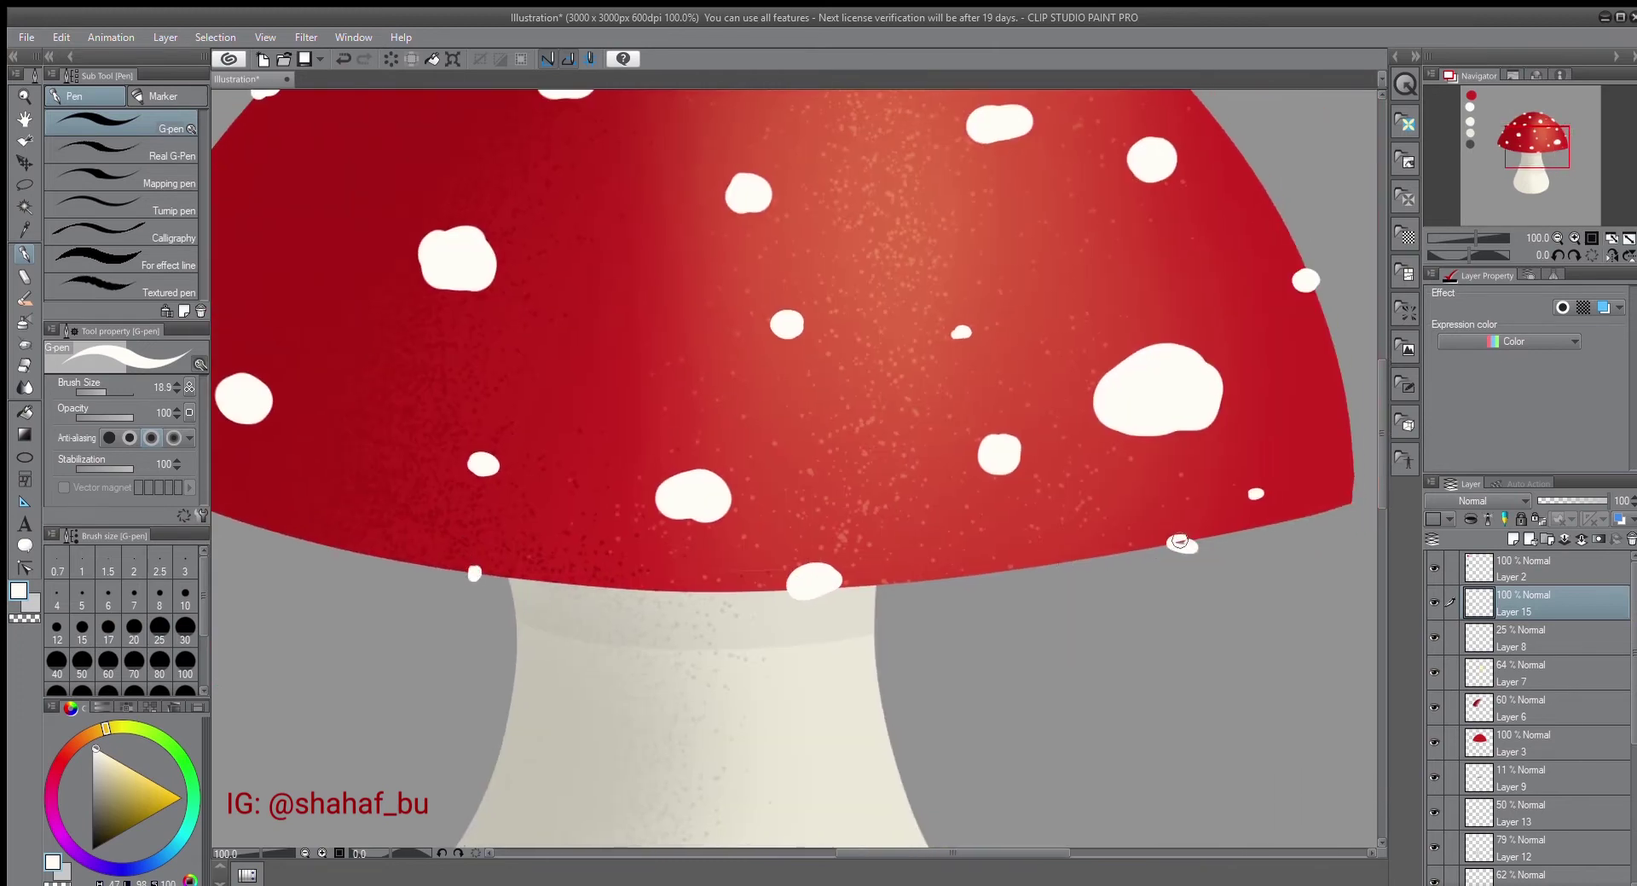
scroll(1080, 550, down, 3)
scroll(708, 619, up, 4)
mouse_move(697, 612)
mouse_down()
mouse_move(660, 551)
mouse_move(709, 609)
mouse_move(742, 622)
mouse_up()
scroll(725, 597, down, 2)
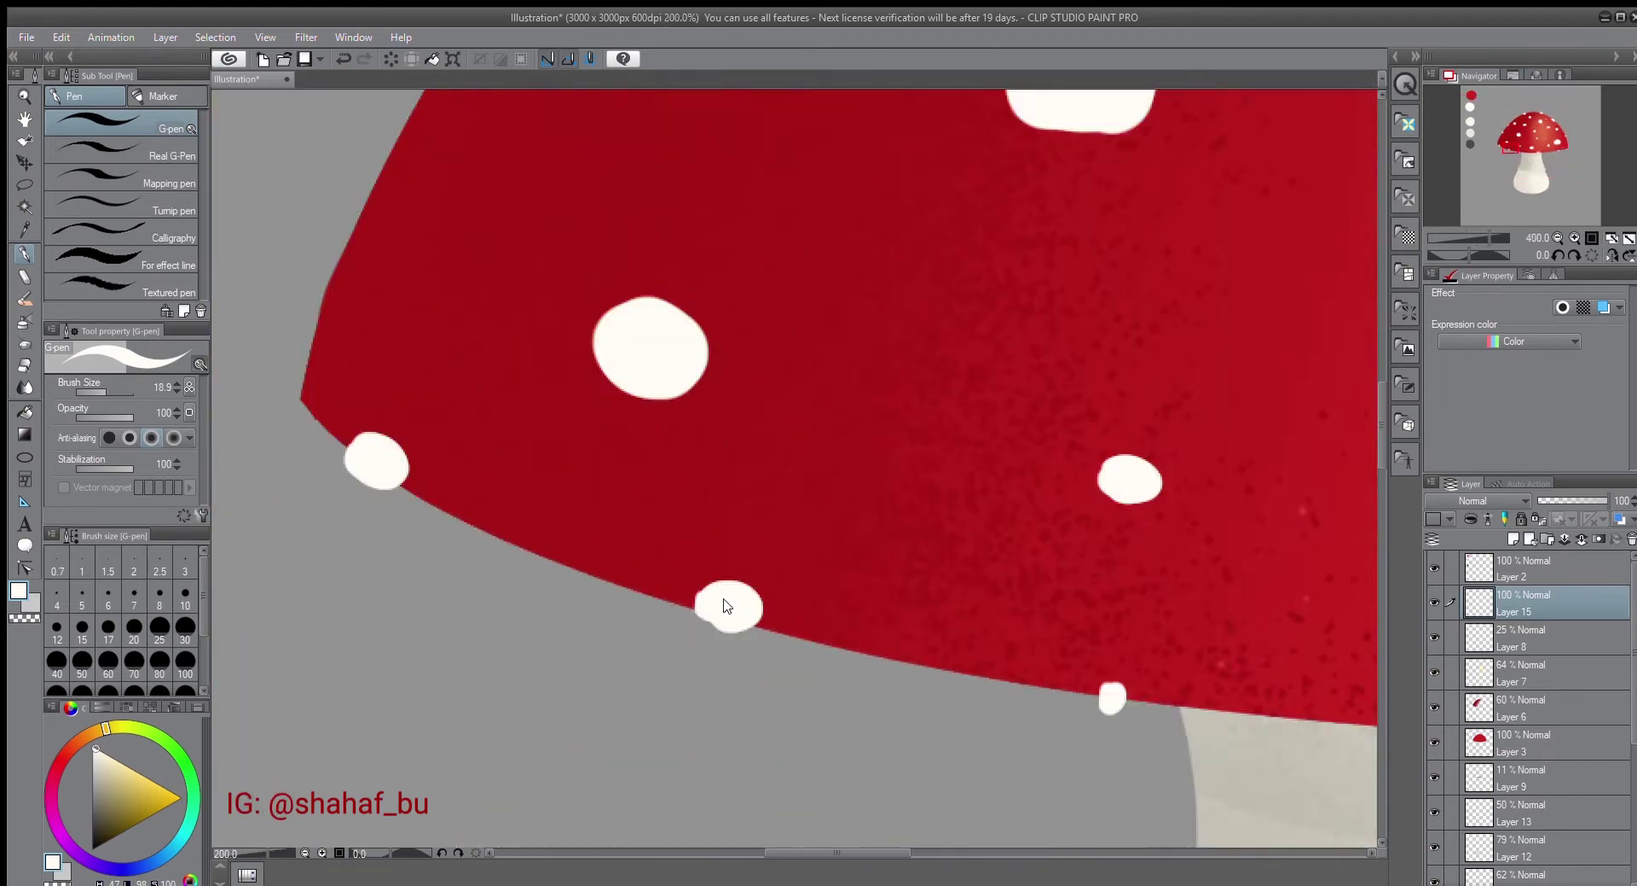
scroll(916, 424, down, 3)
drag(895, 430, 910, 424)
Select the largest spot on the cap's right side and move it slightly towards the cap's right edge.
key(k)
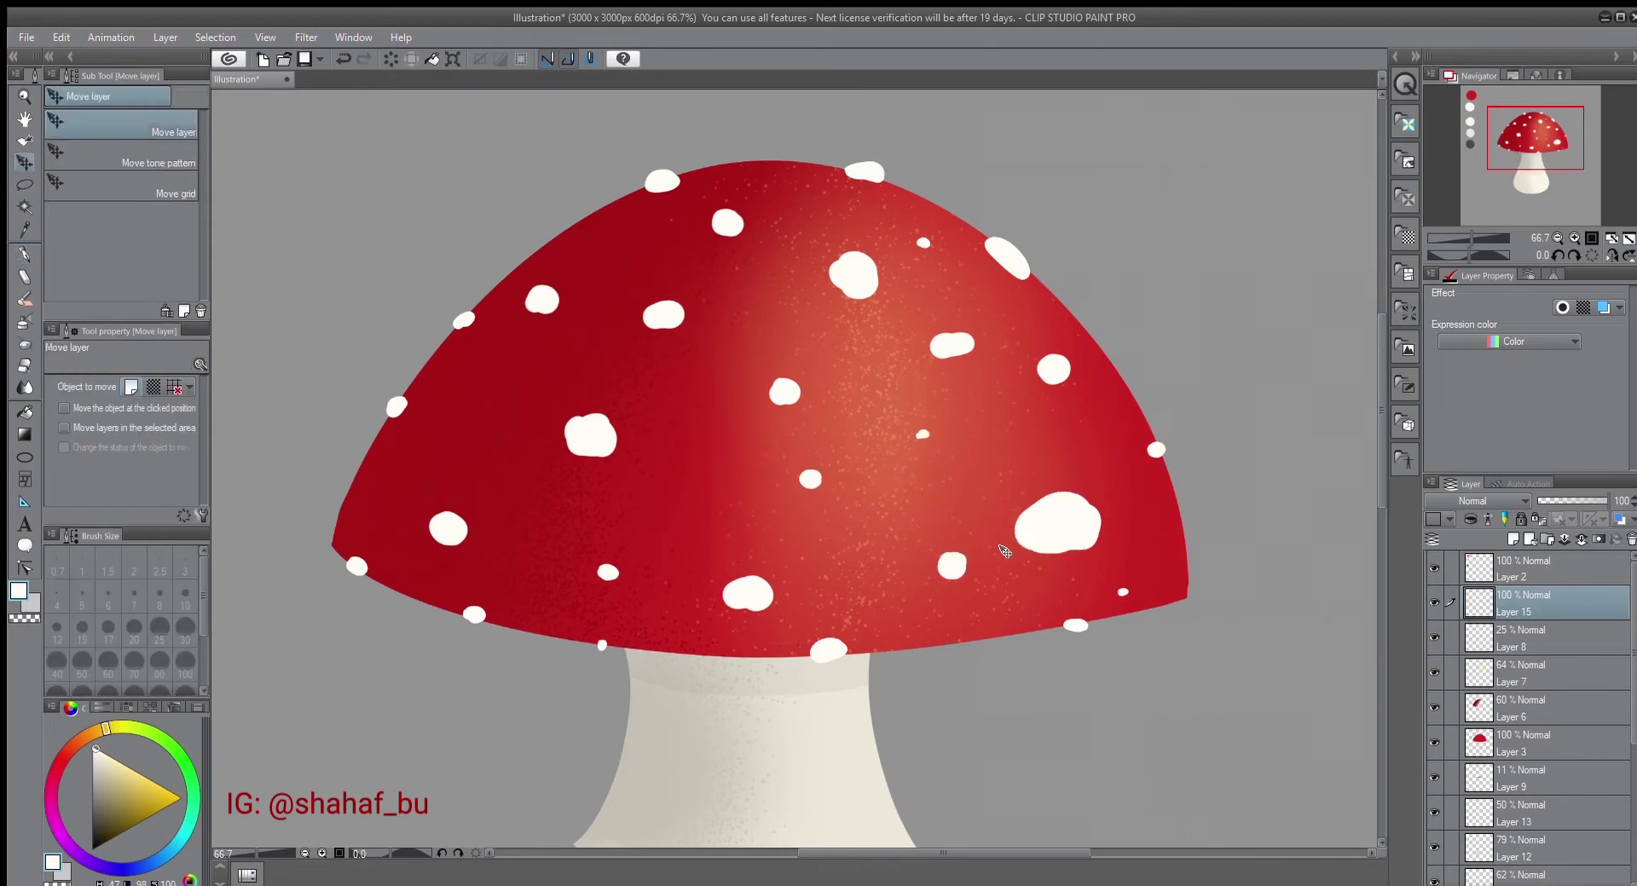
click(26, 206)
click(1057, 524)
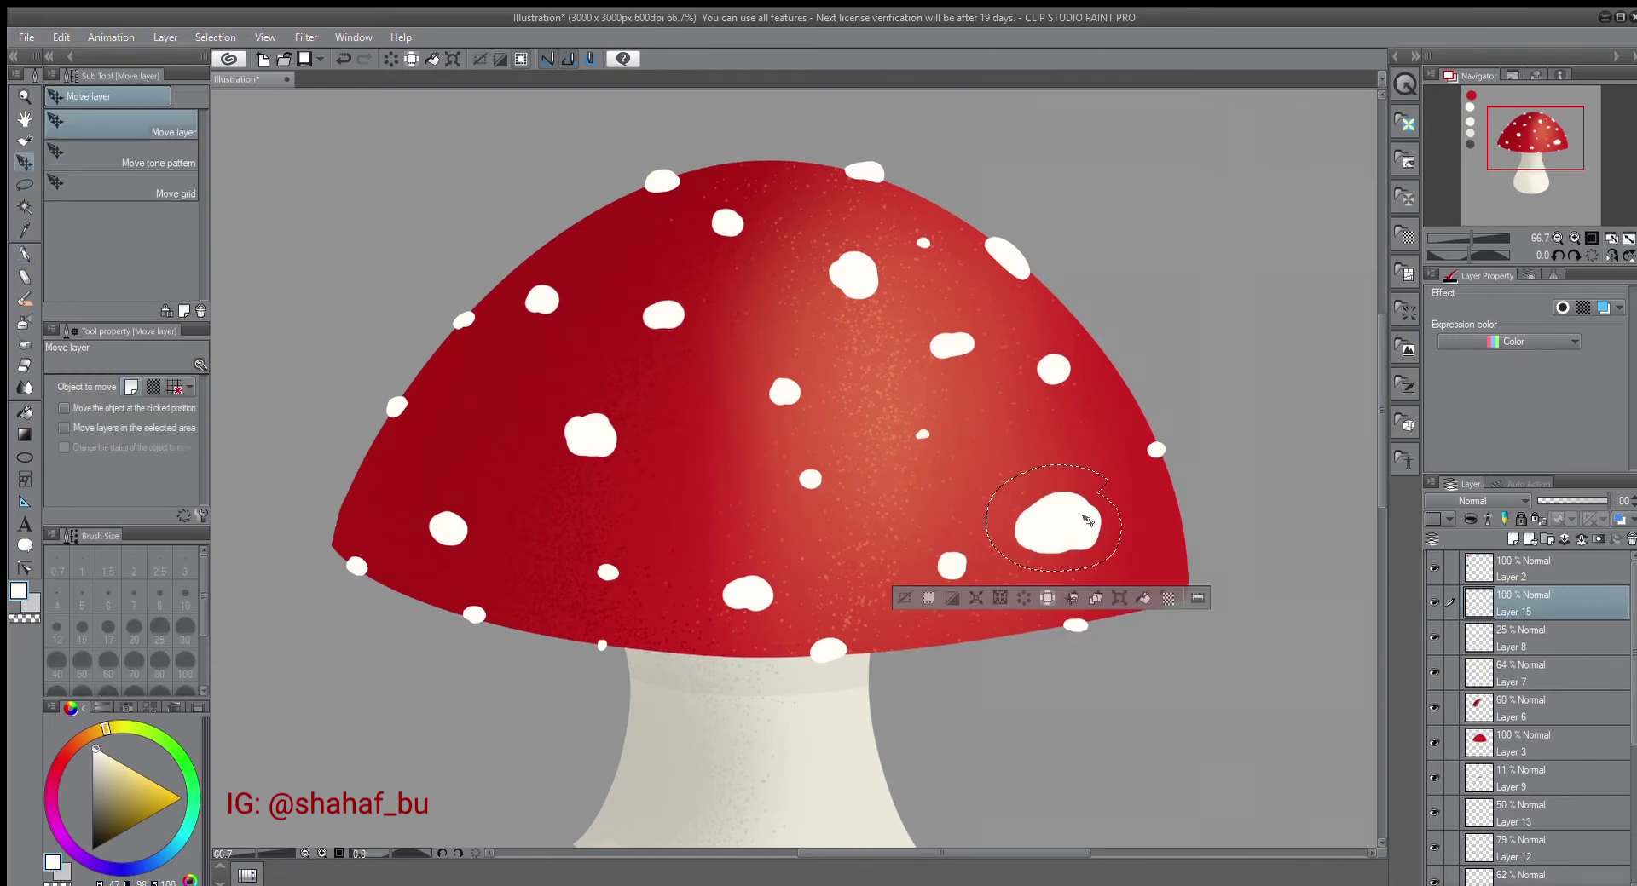
key(k)
drag(1057, 531, 1081, 527)
Select all the spots' shapes, add a layer above them and shade the large left spot in cream soft airbrush at size 52.5.
ctrl+click(1479, 603)
click(1513, 539)
key(b)
scroll(793, 469, down, 2)
scroll(402, 365, up, 3)
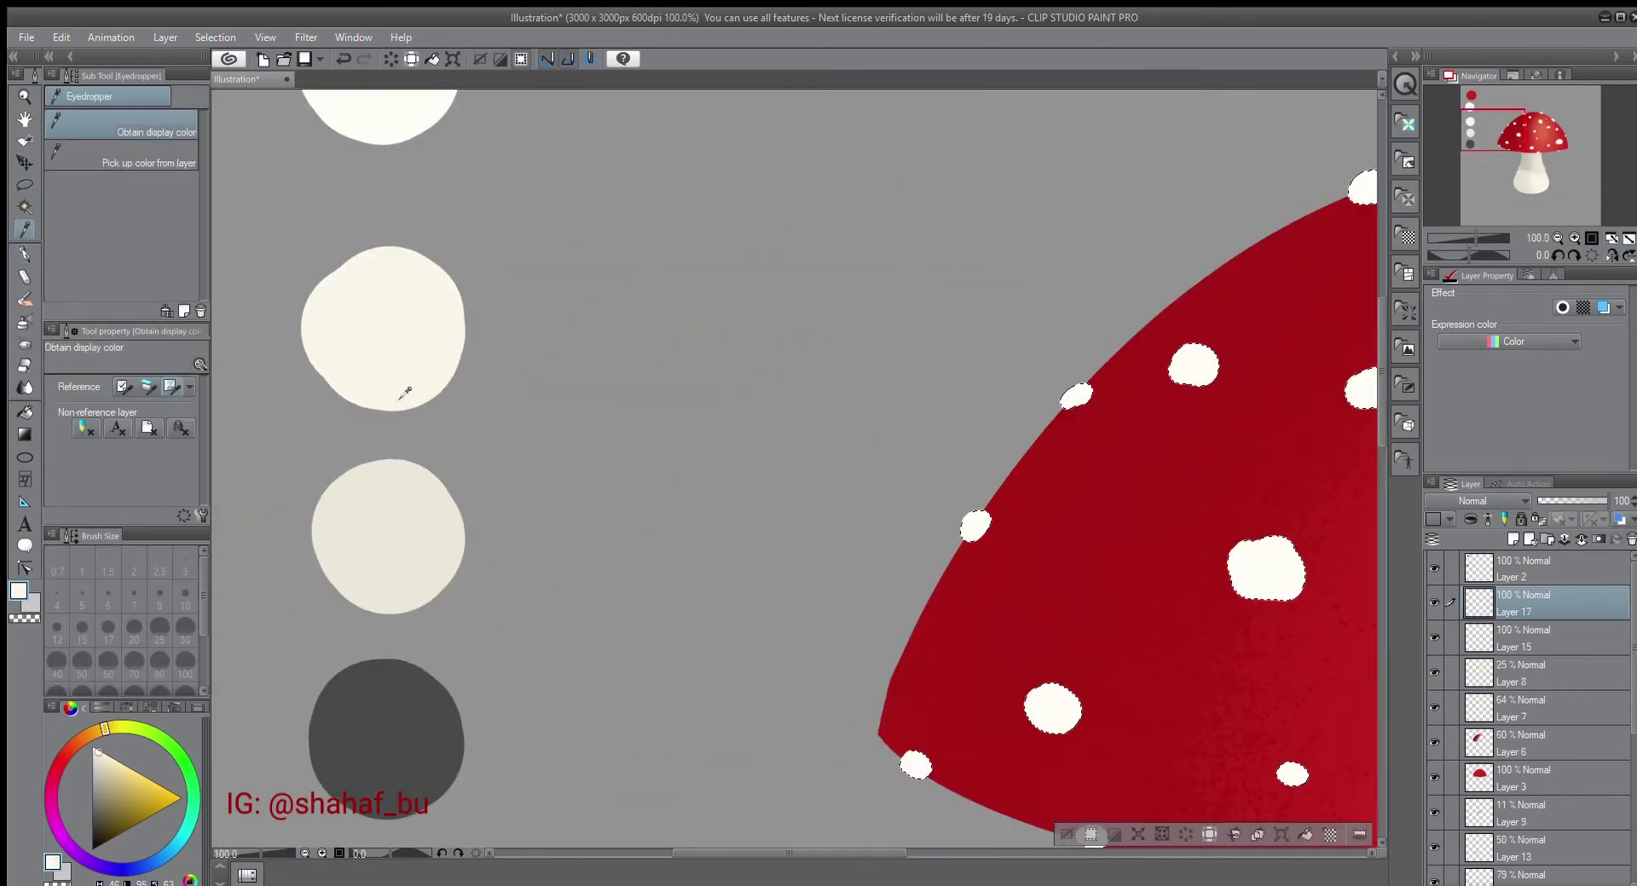
scroll(767, 468, down, 1)
click(85, 211)
click(119, 145)
scroll(884, 372, up, 2)
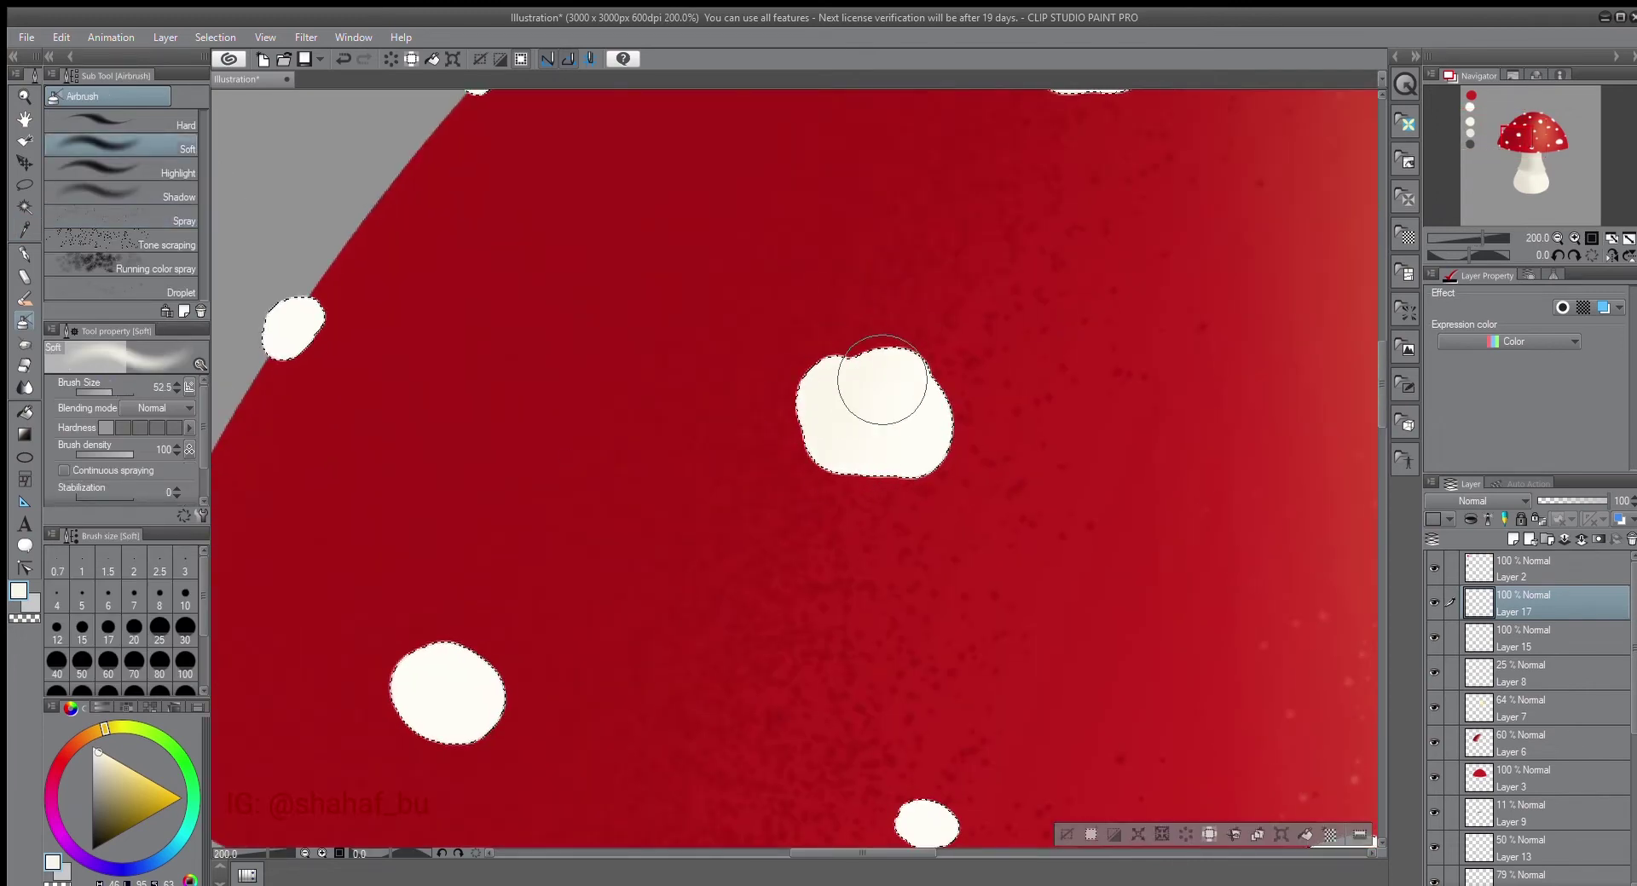
Shade the left sides of the spots on the cap's left half with soft beige airbrush.
scroll(869, 466, down, 2)
drag(596, 426, 833, 196)
scroll(887, 446, up, 2)
scroll(809, 708, down, 1)
scroll(983, 730, down, 2)
scroll(566, 343, up, 2)
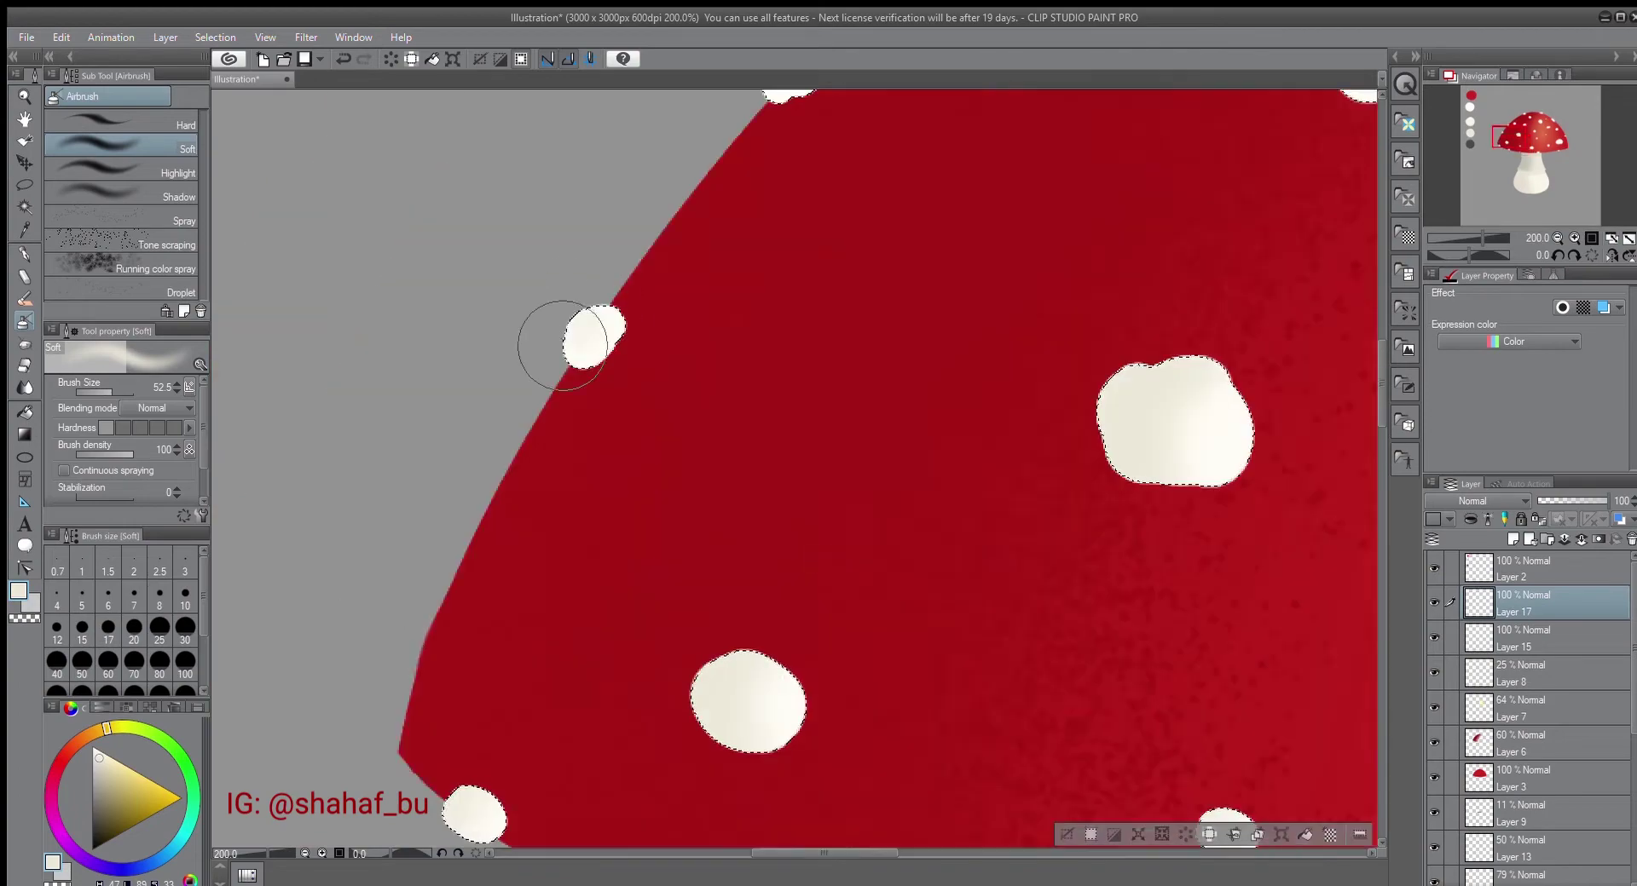
Shade the remaining spots on the cap's middle and right half with the same soft beige airbrush.
scroll(887, 231, down, 2)
mouse_move(822, 227)
mouse_down()
mouse_move(887, 468)
mouse_move(1052, 220)
mouse_up()
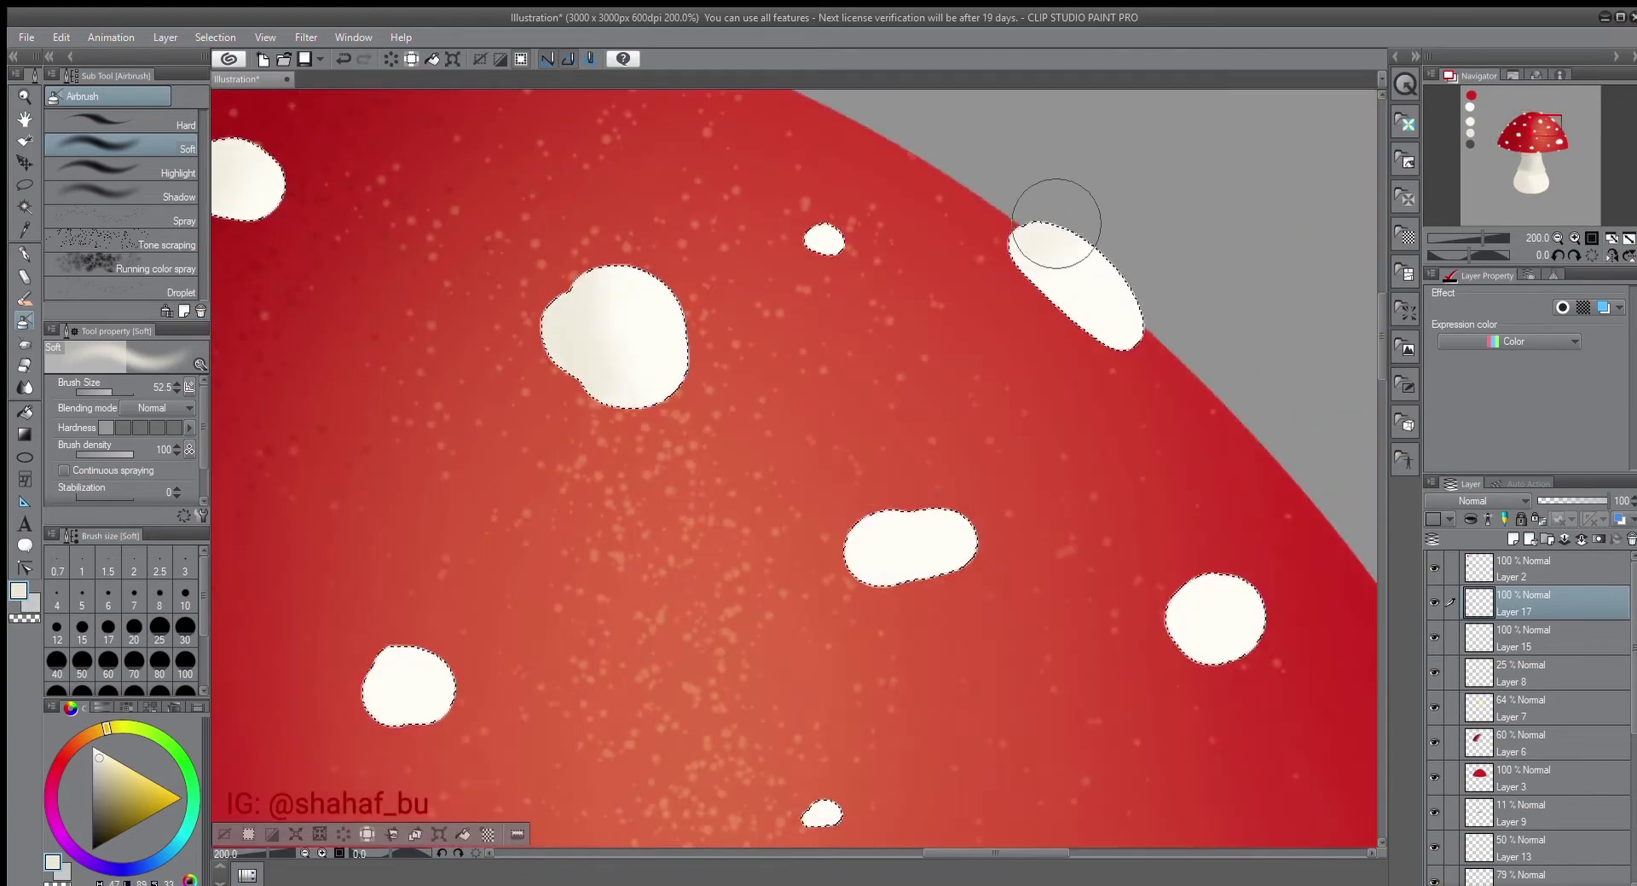
scroll(1051, 219, up, 2)
mouse_move(732, 354)
mouse_down()
mouse_move(474, 351)
mouse_move(895, 537)
mouse_move(969, 304)
mouse_move(1136, 336)
mouse_up()
scroll(1137, 336, down, 3)
Spray grey-beige speckles on the large left spot on a new layer, with brush size 39.2 and particle size 4.4.
key(ctrl+shift+n)
click(119, 220)
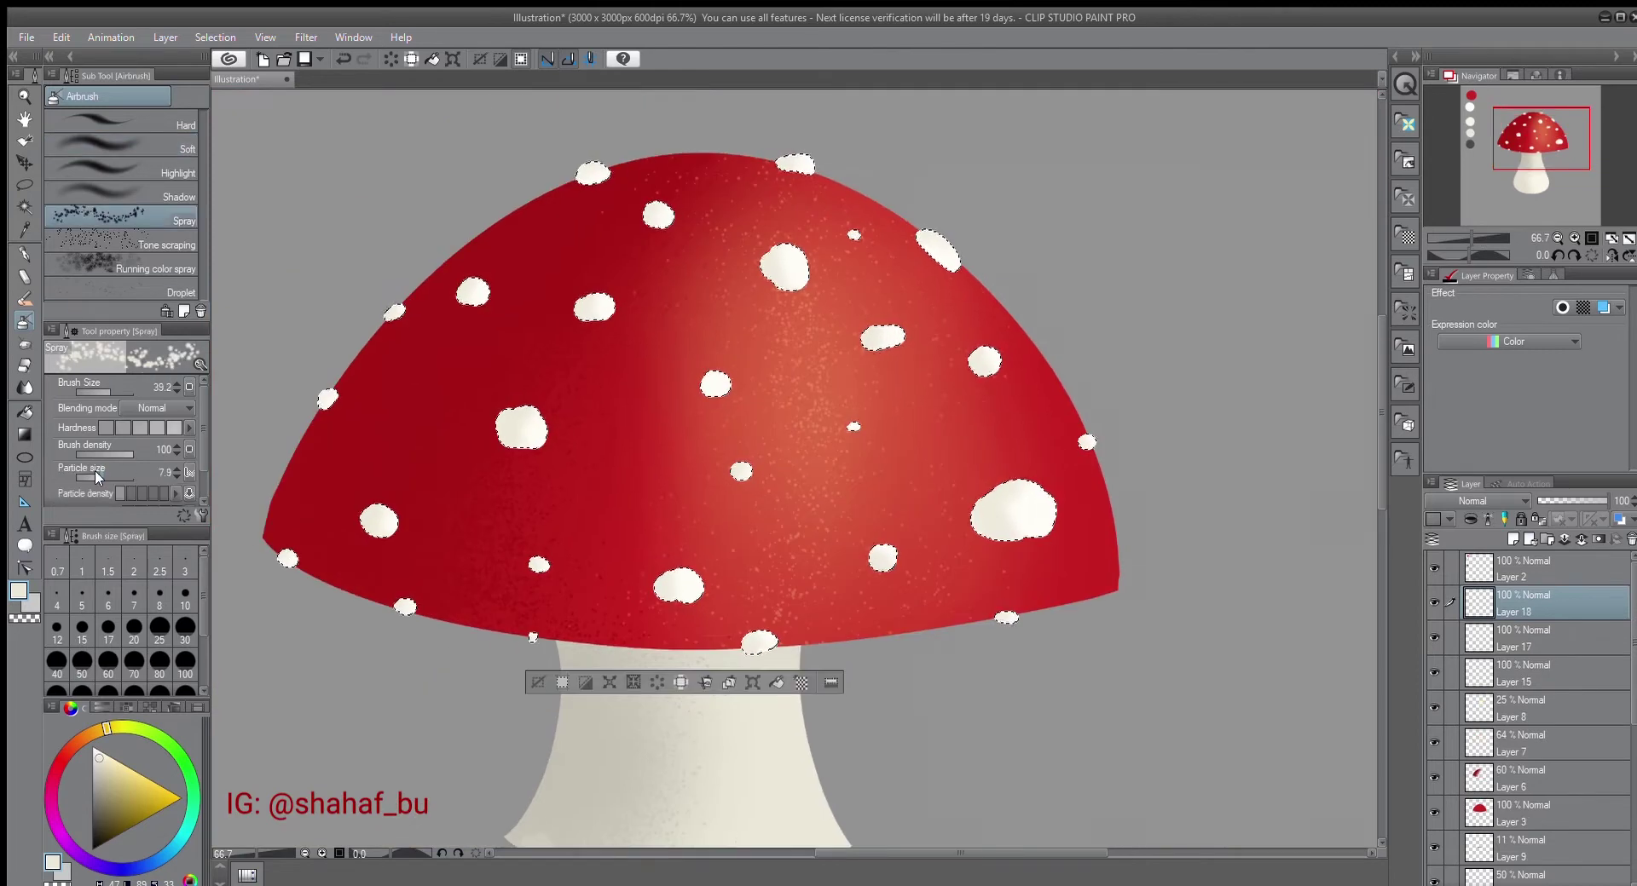
drag(96, 477, 85, 477)
scroll(622, 409, up, 6)
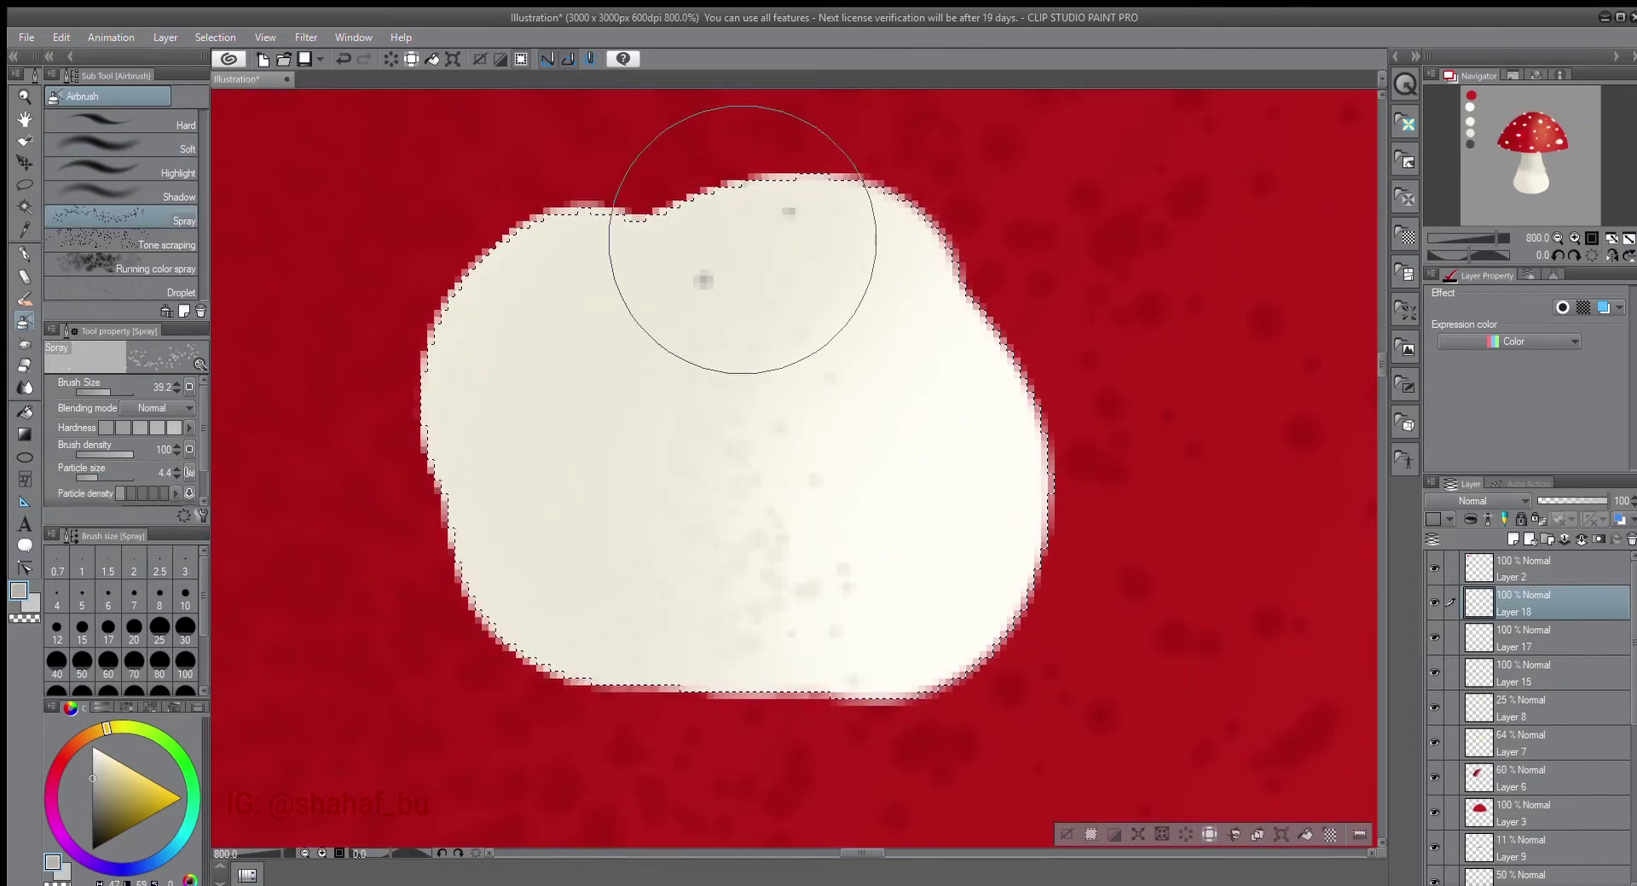
Spray the same speckles on the cap's other spots, deselect, and set the speckle layer to 36% and the spot shading layer to 64% opacity.
scroll(742, 239, down, 5)
scroll(511, 428, down, 1)
scroll(906, 488, up, 1)
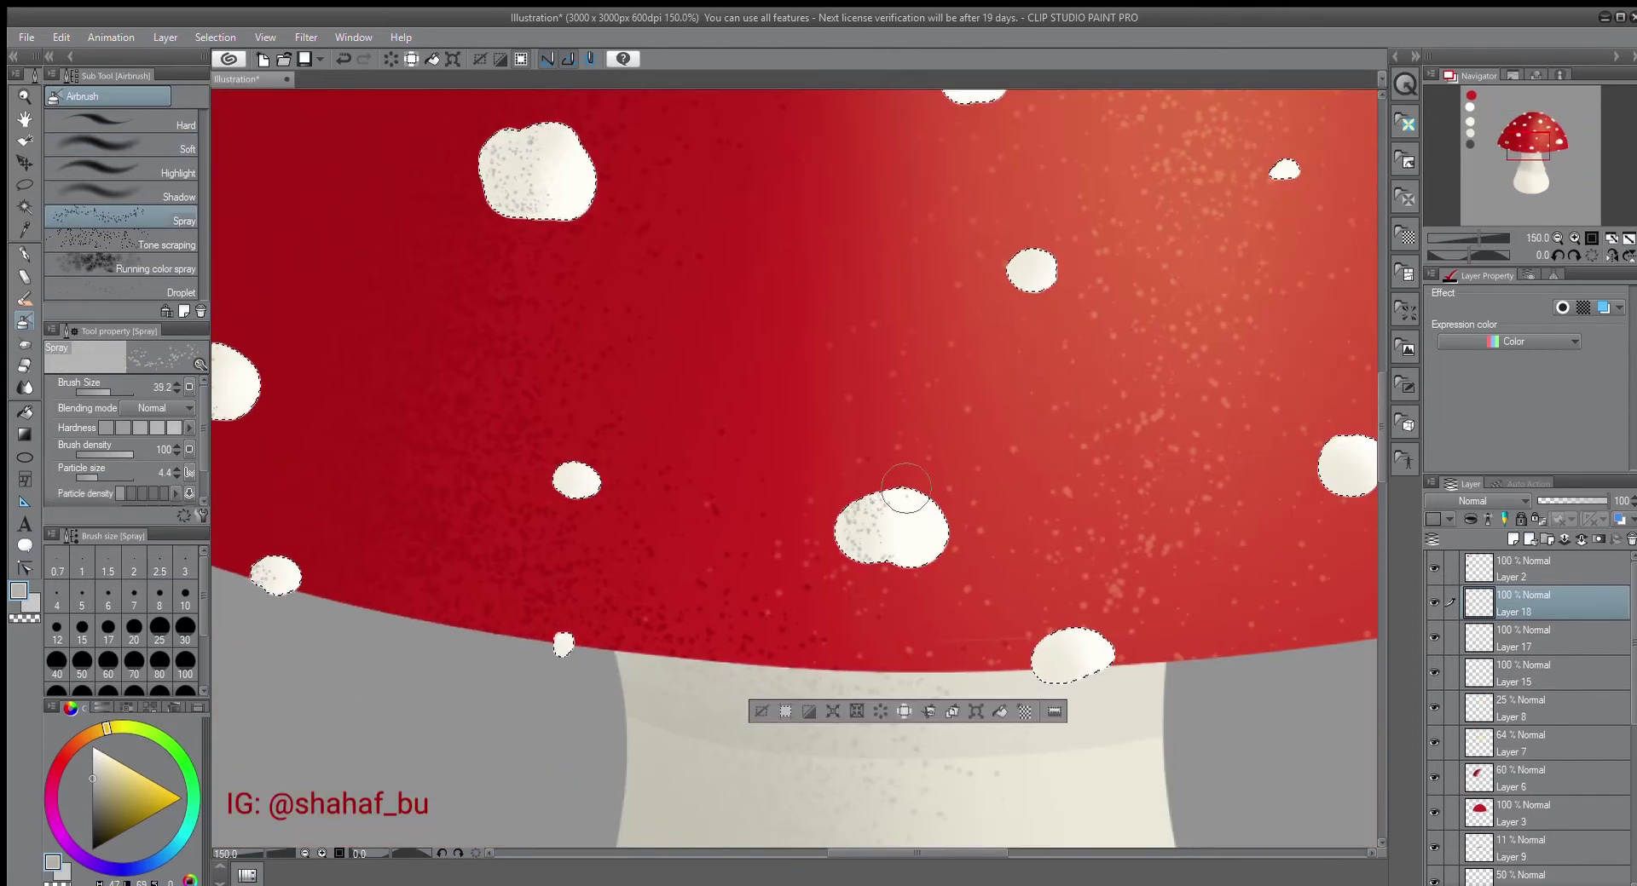
mouse_move(906, 489)
mouse_down()
mouse_move(725, 511)
mouse_move(537, 567)
mouse_up()
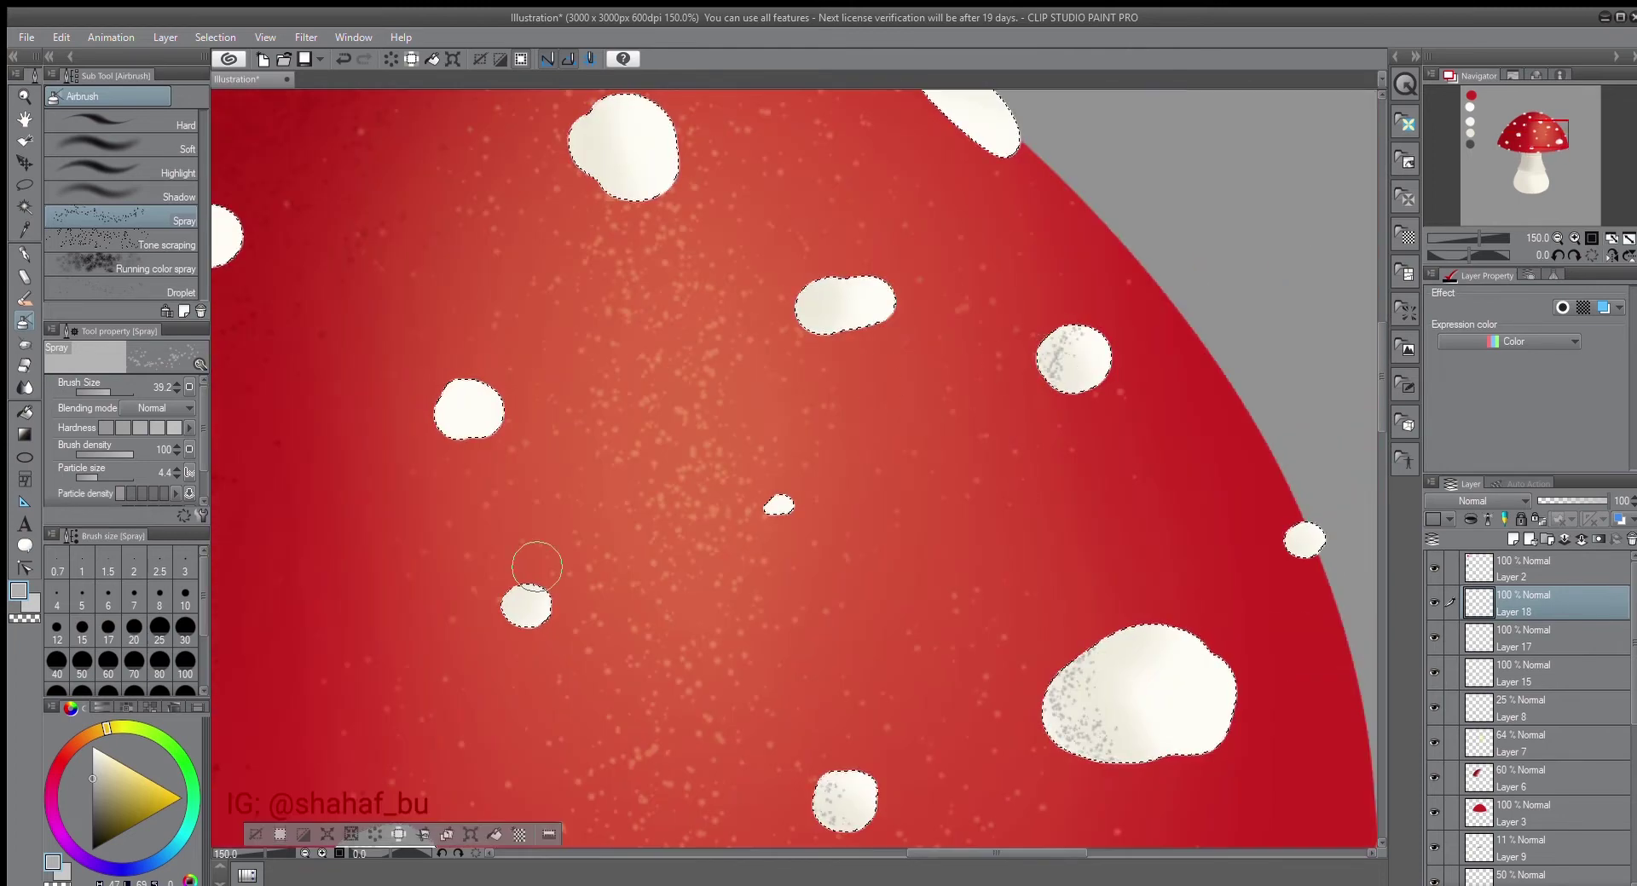
mouse_move(844, 302)
mouse_down()
mouse_move(855, 347)
mouse_move(980, 191)
mouse_move(963, 290)
mouse_up()
scroll(428, 290, down, 2)
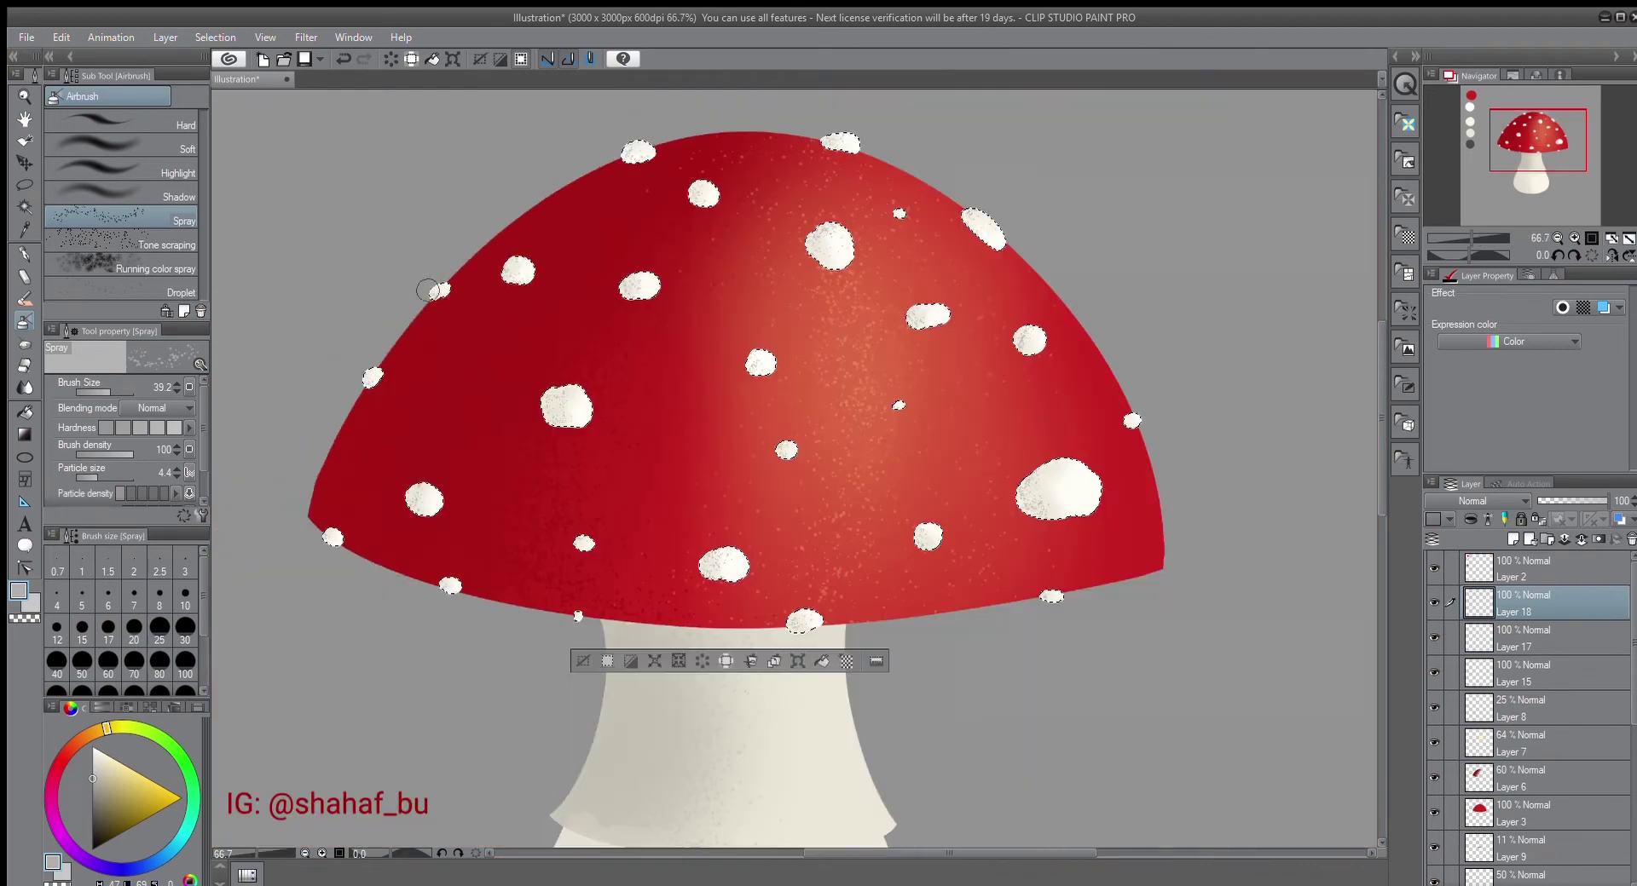
key(ctrl+d)
mouse_move(1611, 502)
mouse_down()
mouse_move(1563, 503)
mouse_move(1578, 501)
mouse_up()
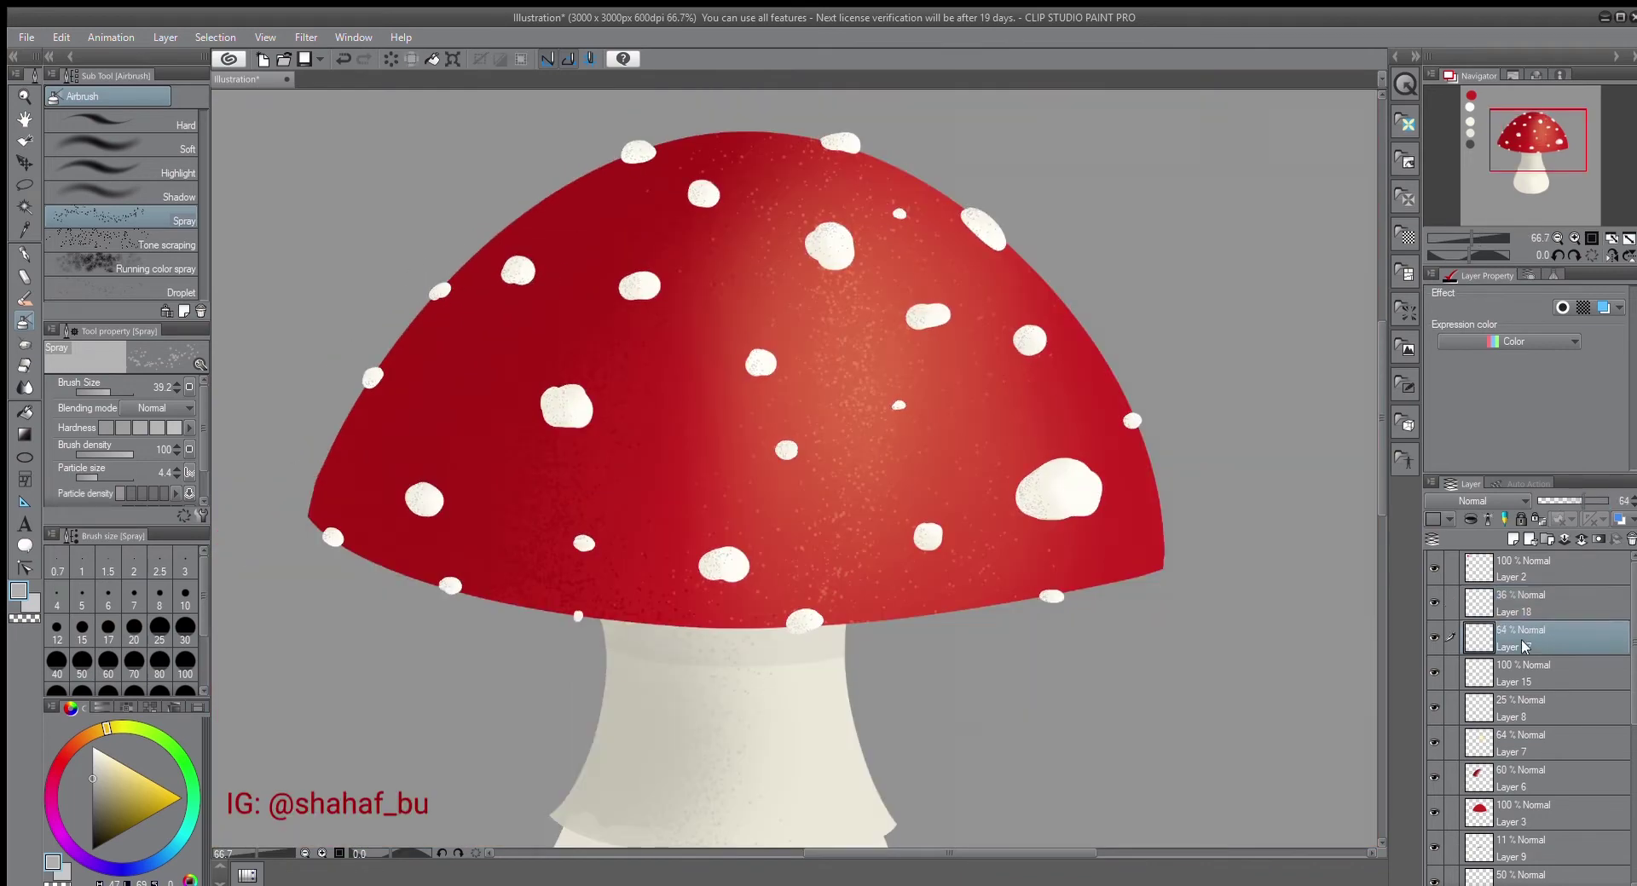
On a new layer beneath the spots, paint grey G-pen shadows of size 33.9 under the larger left spots and set the layer to 33% opacity.
key(ctrl+shift+n)
key(p)
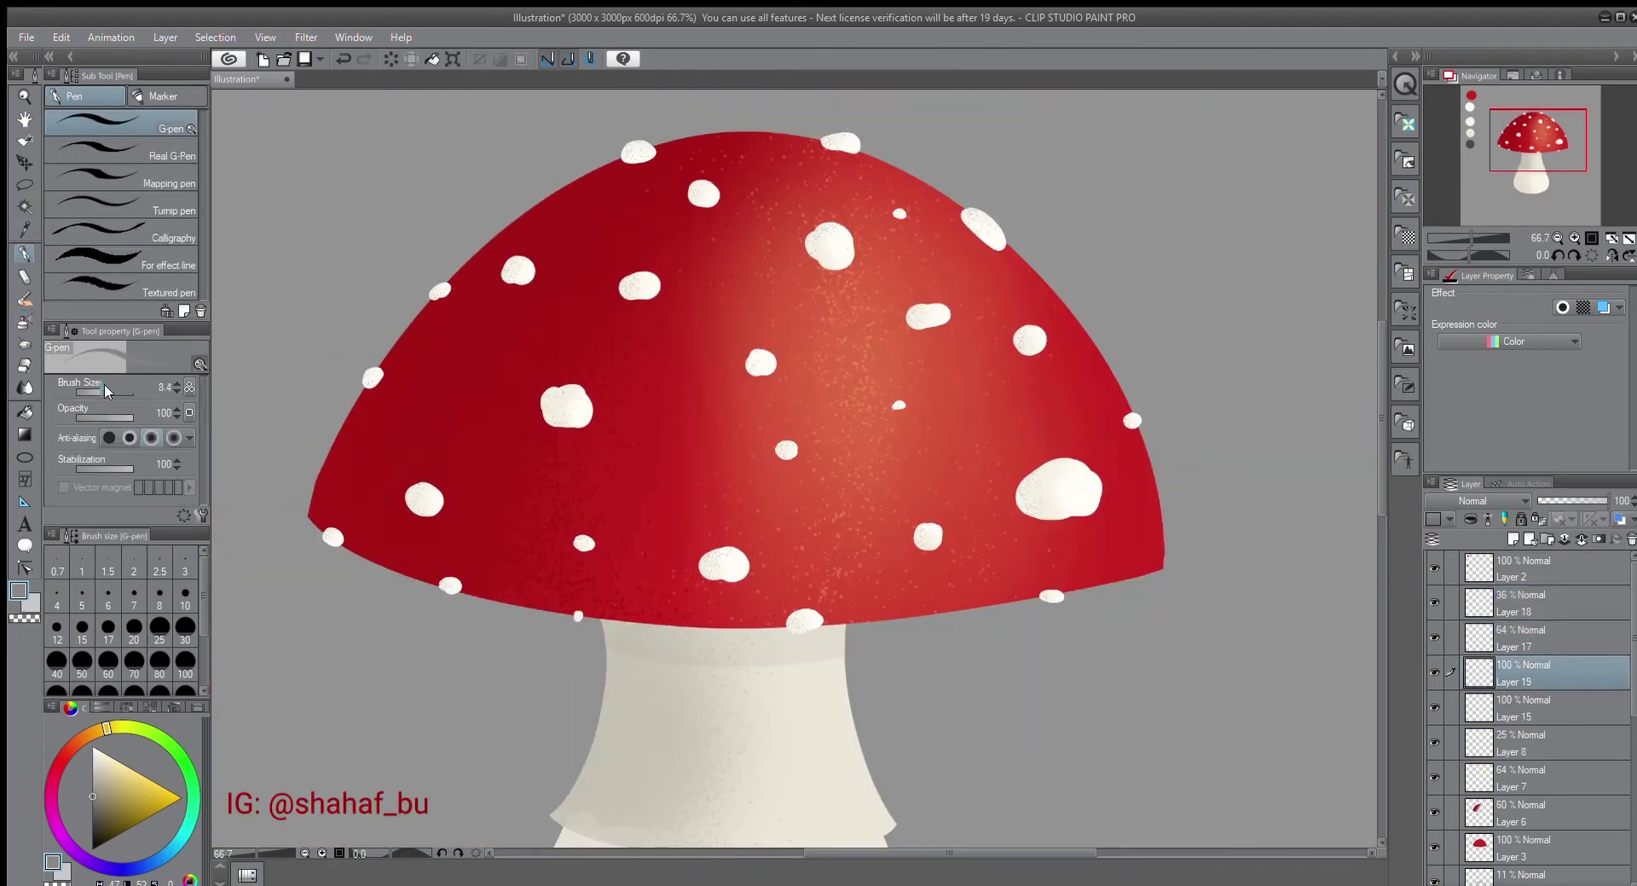
key(ctrl+plus)
key(ctrl+plus)
drag(1513, 678, 1504, 723)
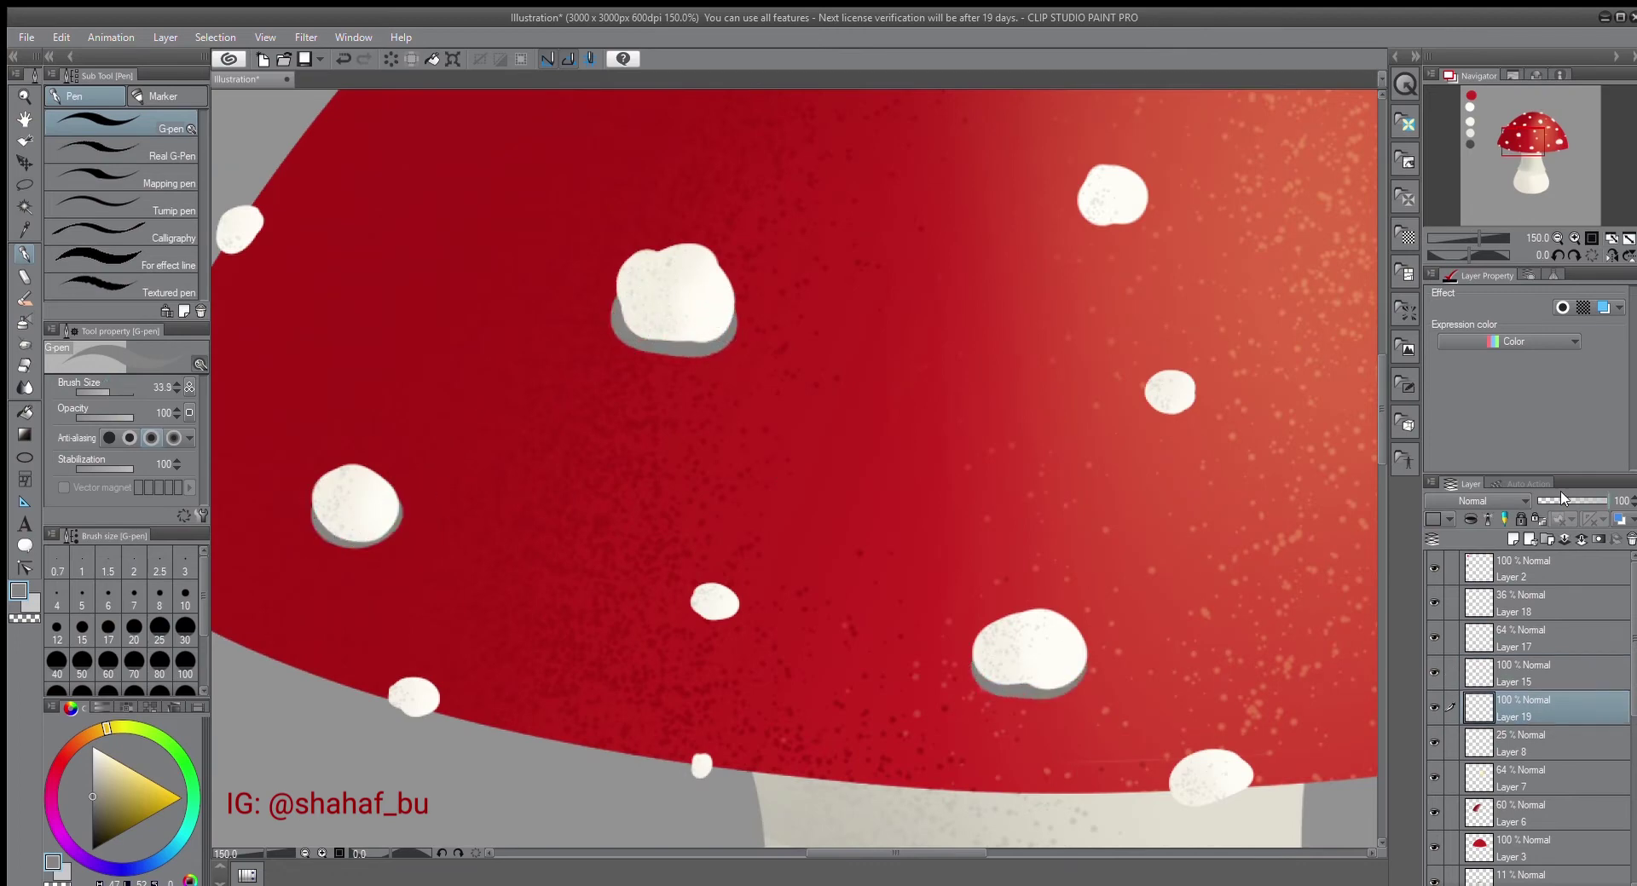
drag(1563, 499, 1547, 501)
Paint matching shadows under the remaining spots on the cap's left half and along its left edge.
scroll(1021, 375, down, 5)
scroll(1020, 375, up, 5)
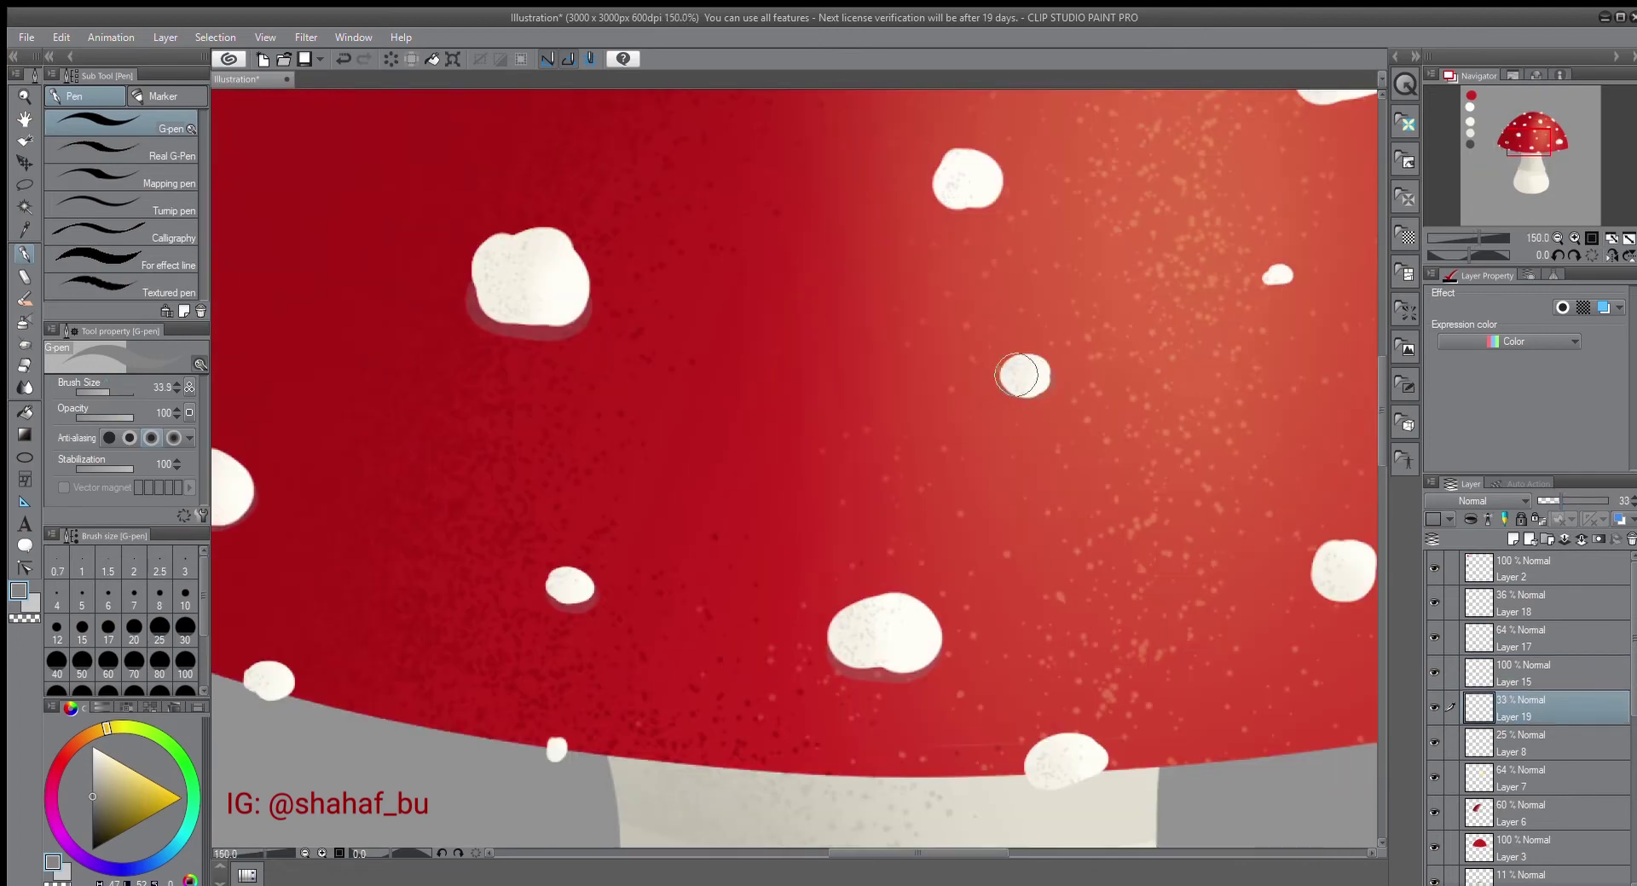
scroll(1021, 375, down, 5)
scroll(582, 245, up, 5)
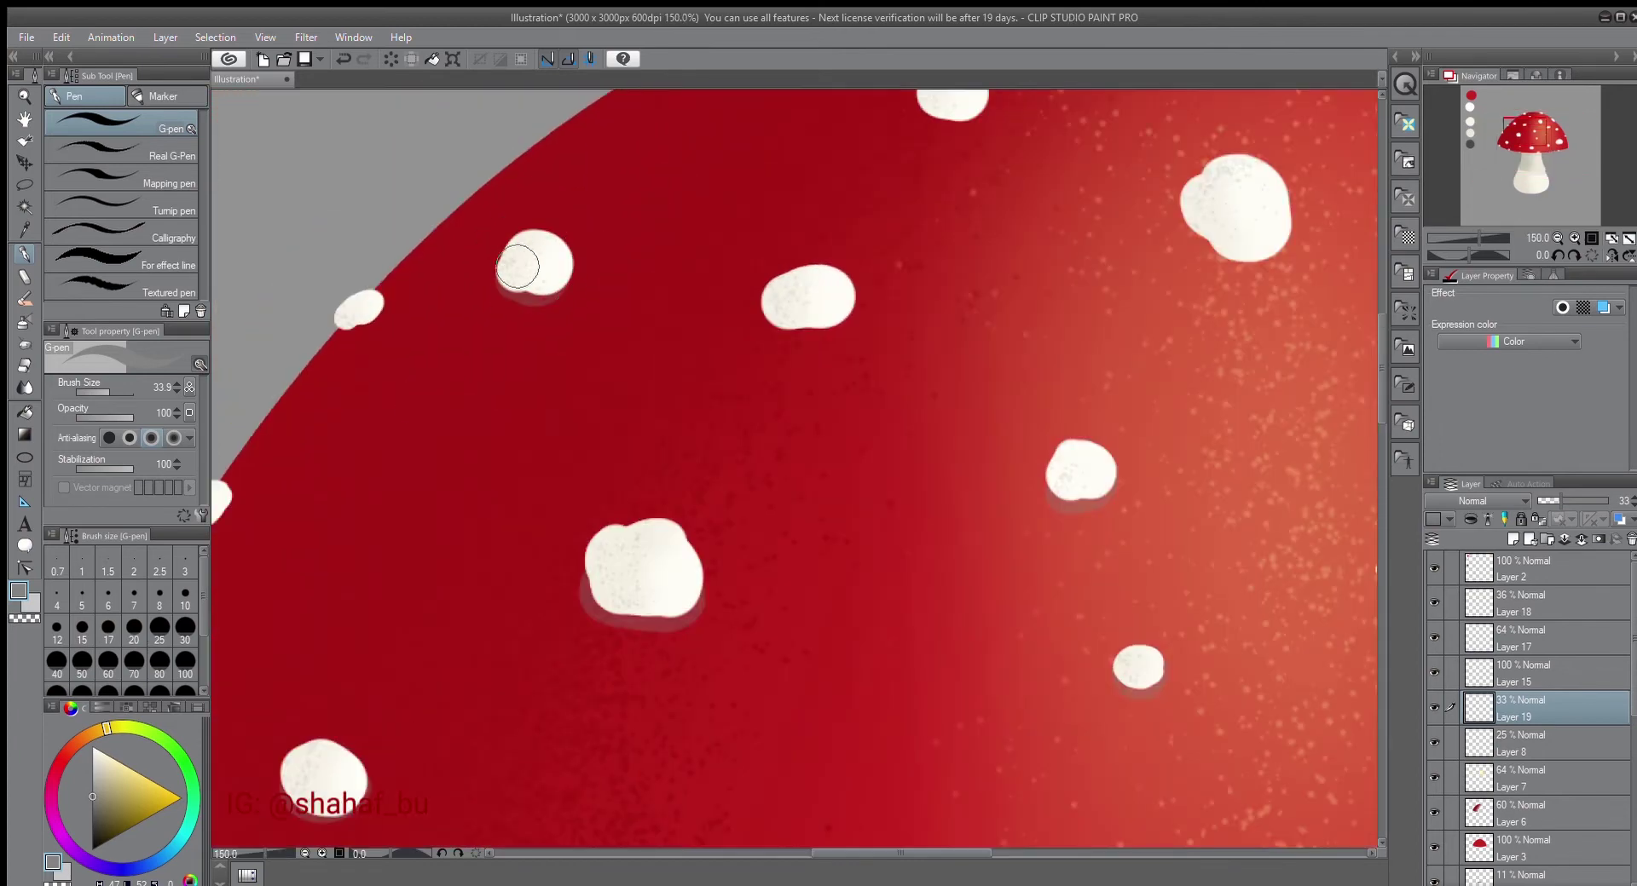
scroll(784, 296, down, 5)
scroll(329, 628, up, 5)
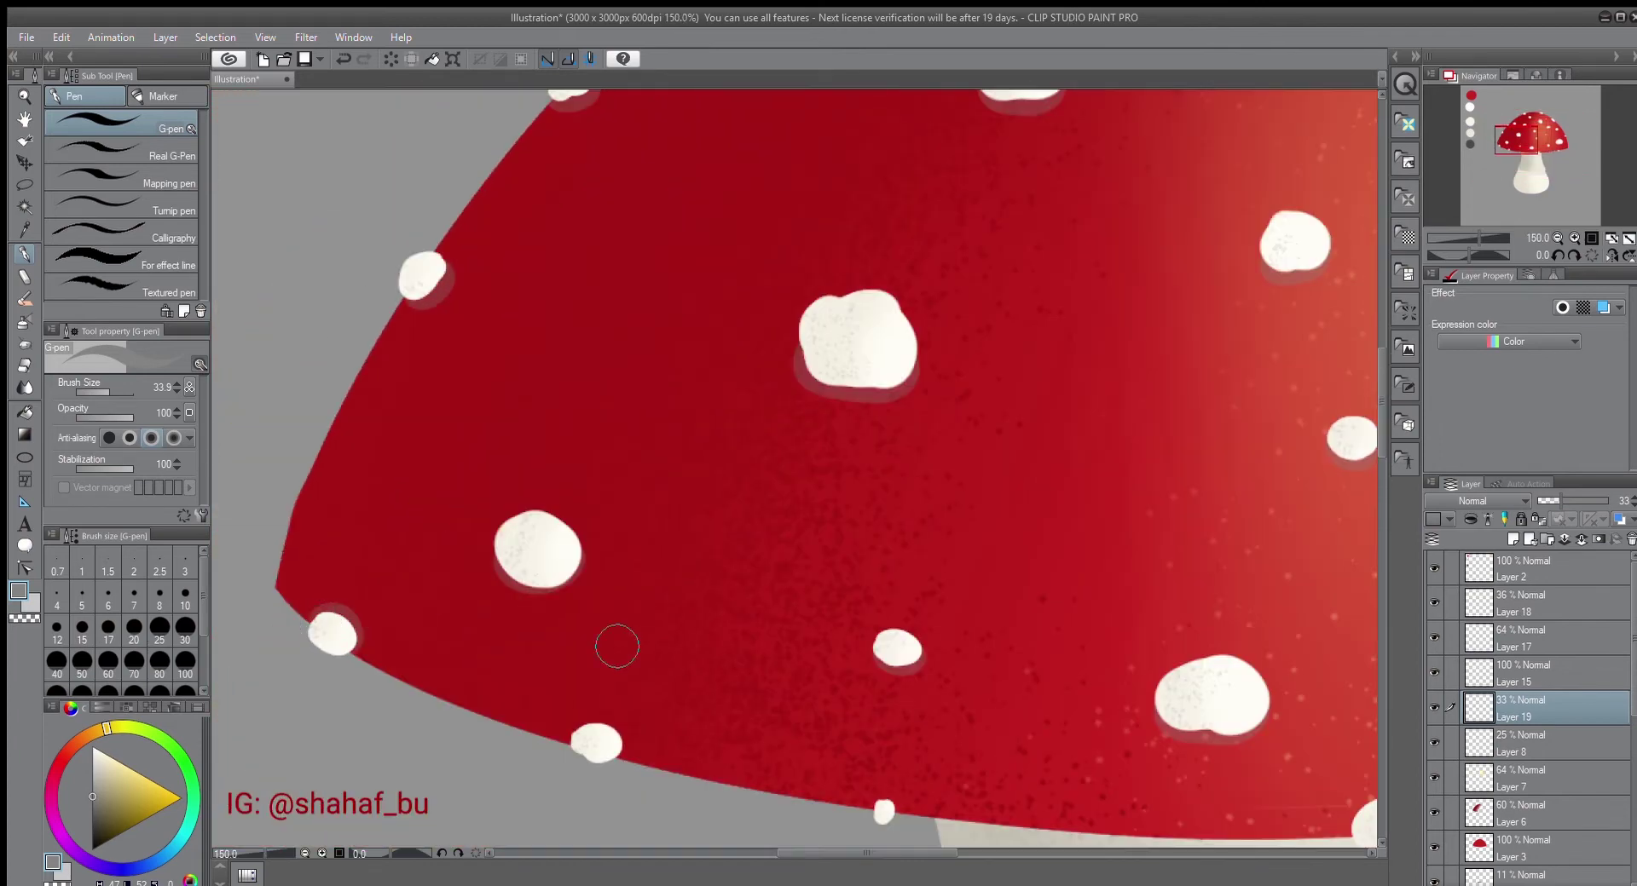
scroll(617, 647, down, 2)
scroll(562, 672, up, 2)
Paint the same shadows around the undersides of the spots on the cap's right half and near its top.
scroll(850, 745, right, 10)
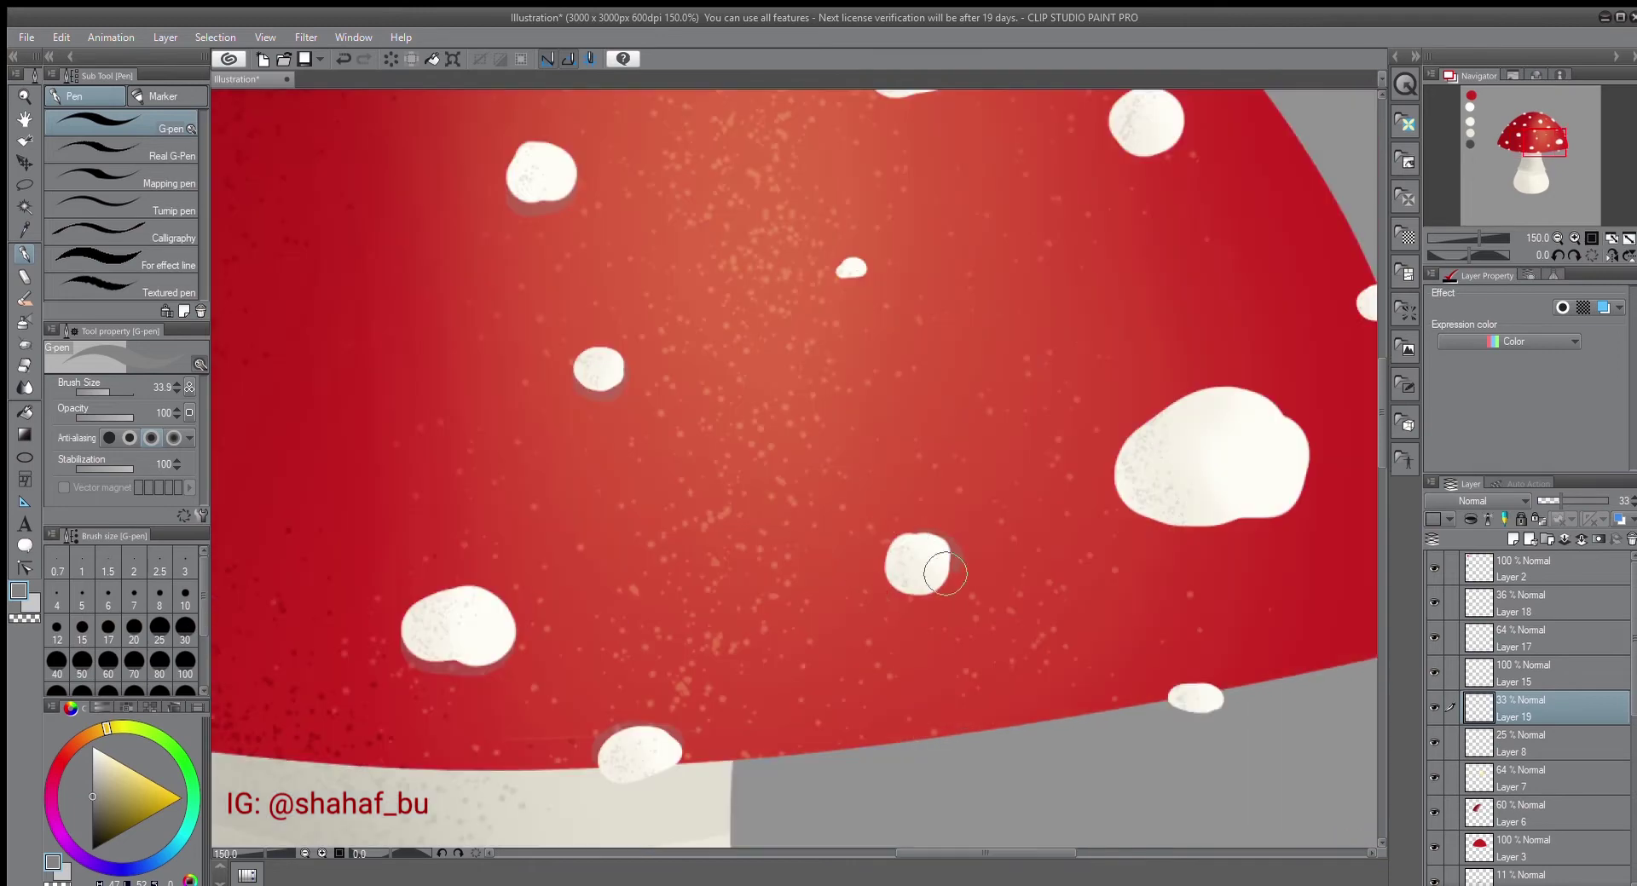
scroll(1049, 520, up, 6)
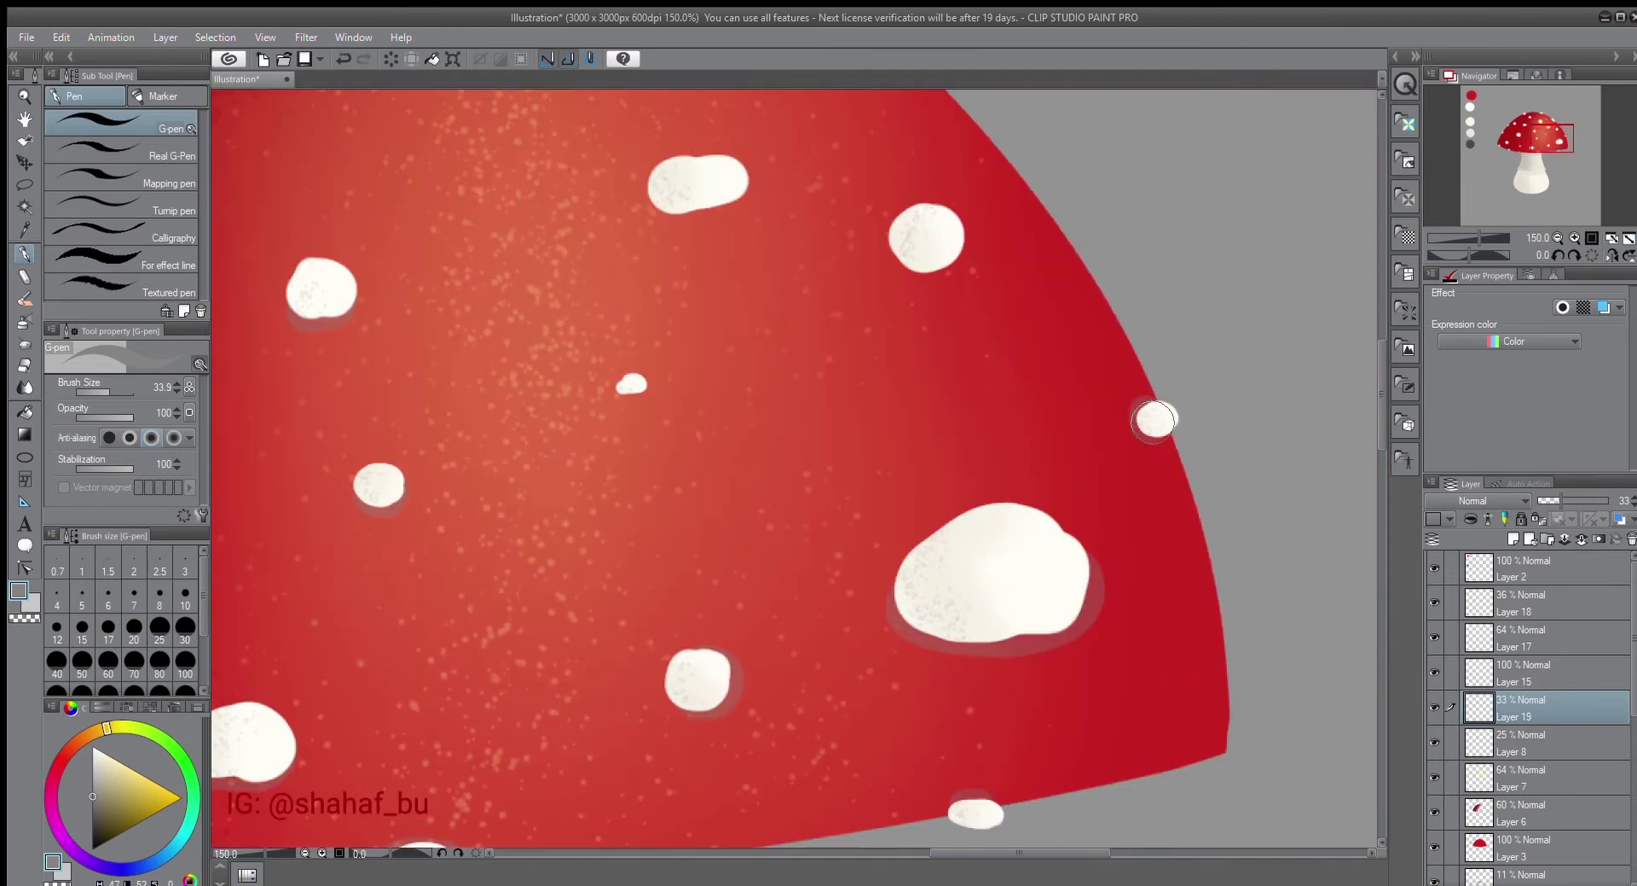
scroll(668, 366, left, 3)
scroll(669, 367, up, 3)
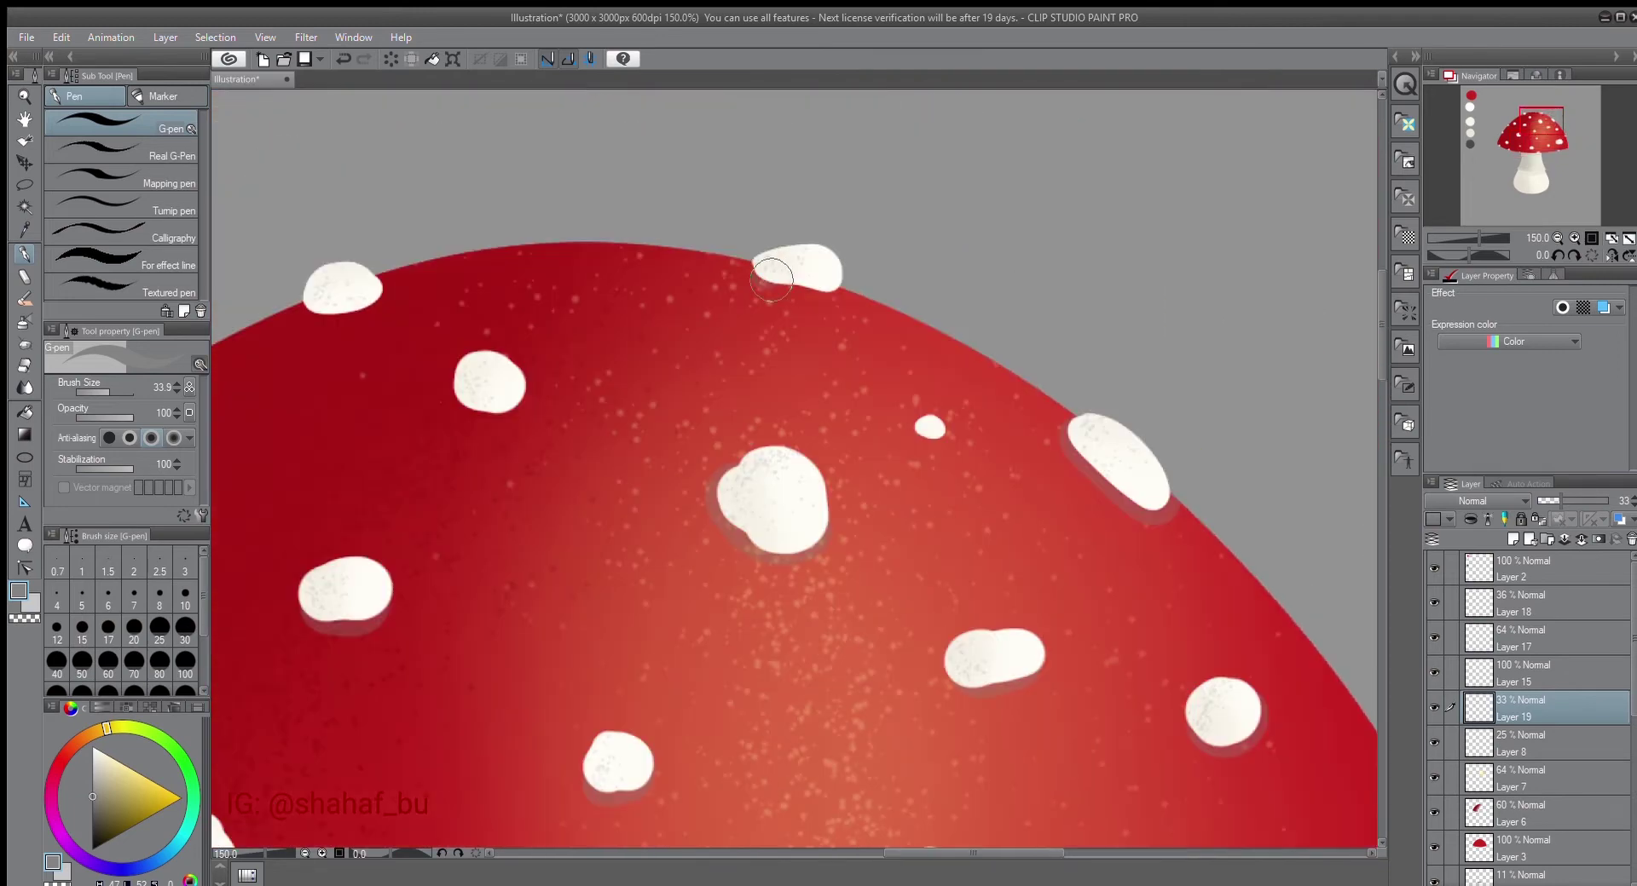
scroll(650, 324, left, 5)
scroll(1083, 196, down, 5)
Select the spot shadows, recolour them purple, deselect, set their layer to 20% opacity and choose a darker purple.
scroll(1138, 574, down, 3)
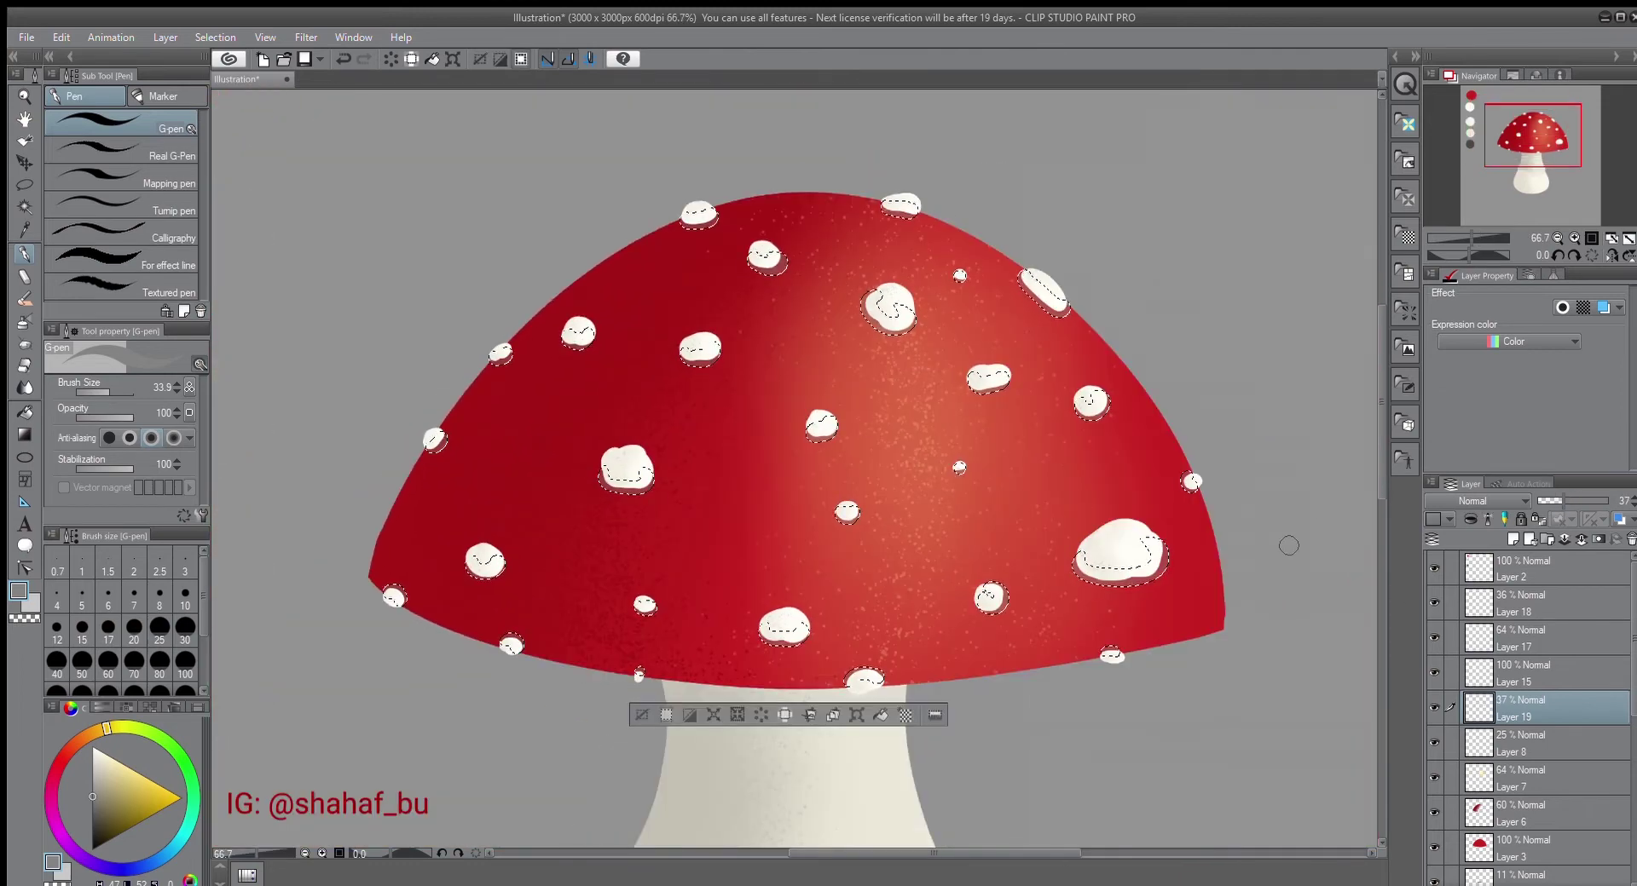
click(71, 848)
click(152, 815)
click(167, 96)
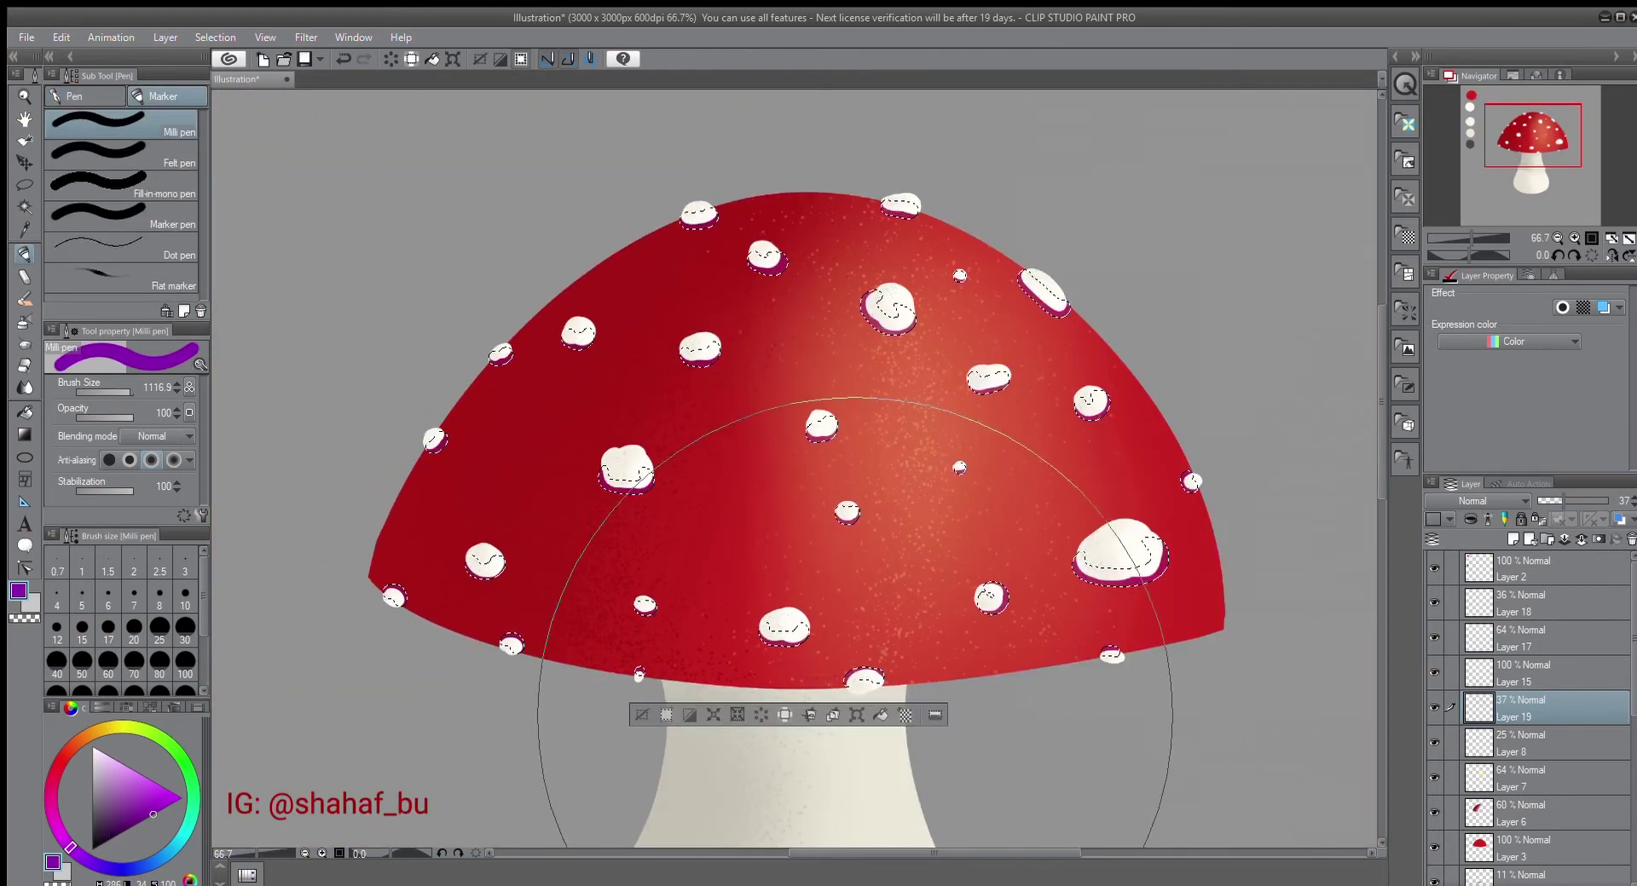
key(ctrl+d)
drag(1549, 501, 1538, 488)
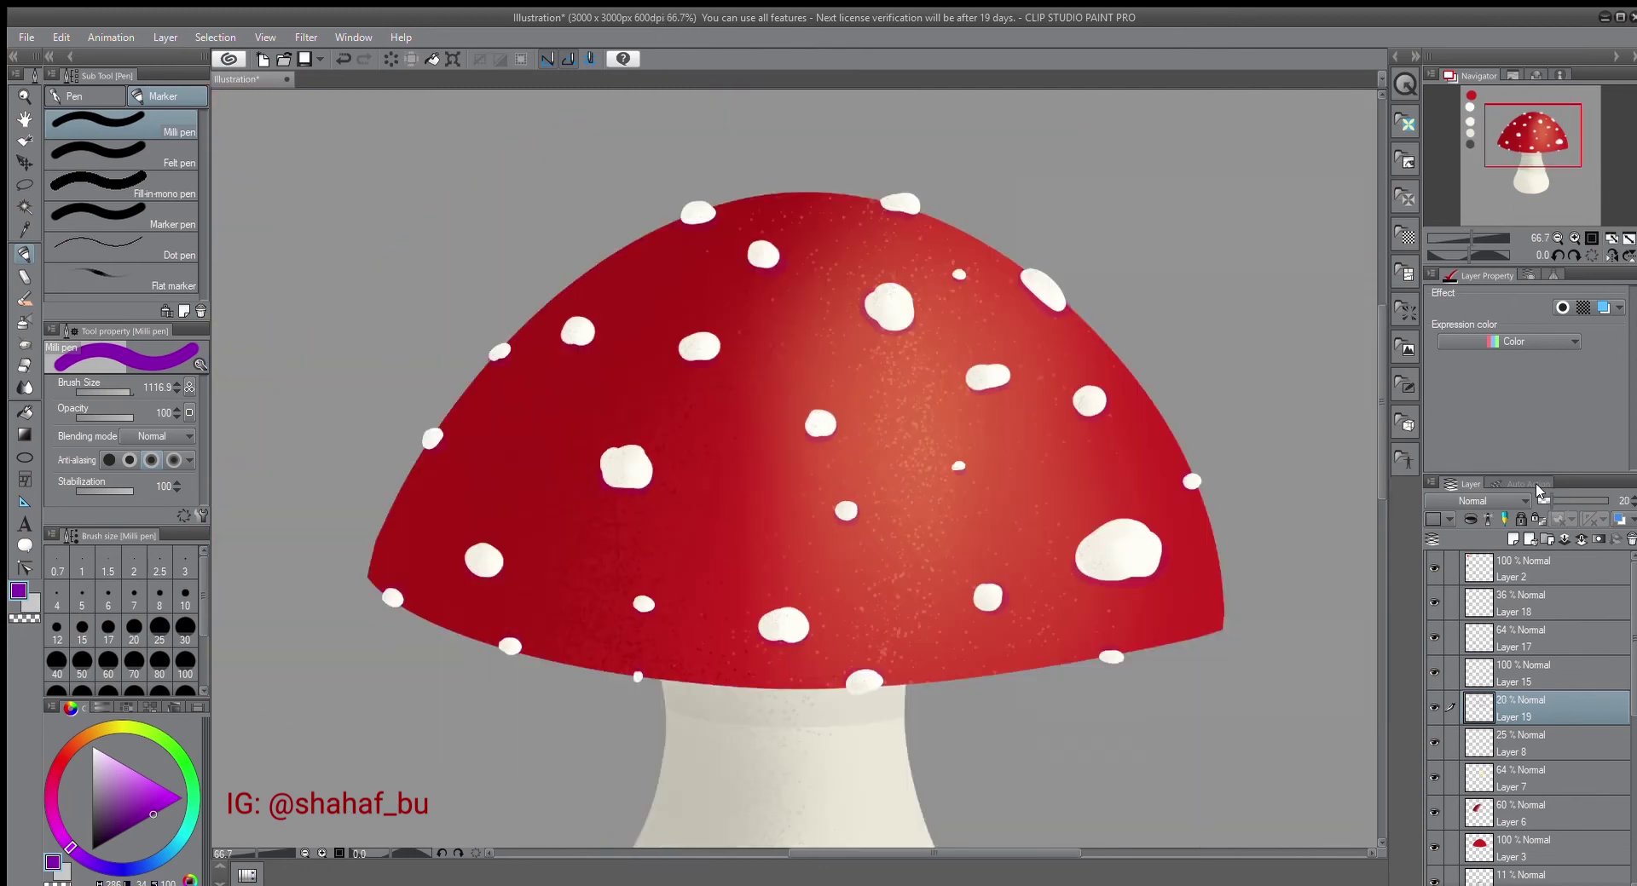
click(118, 831)
scroll(401, 349, down, 1)
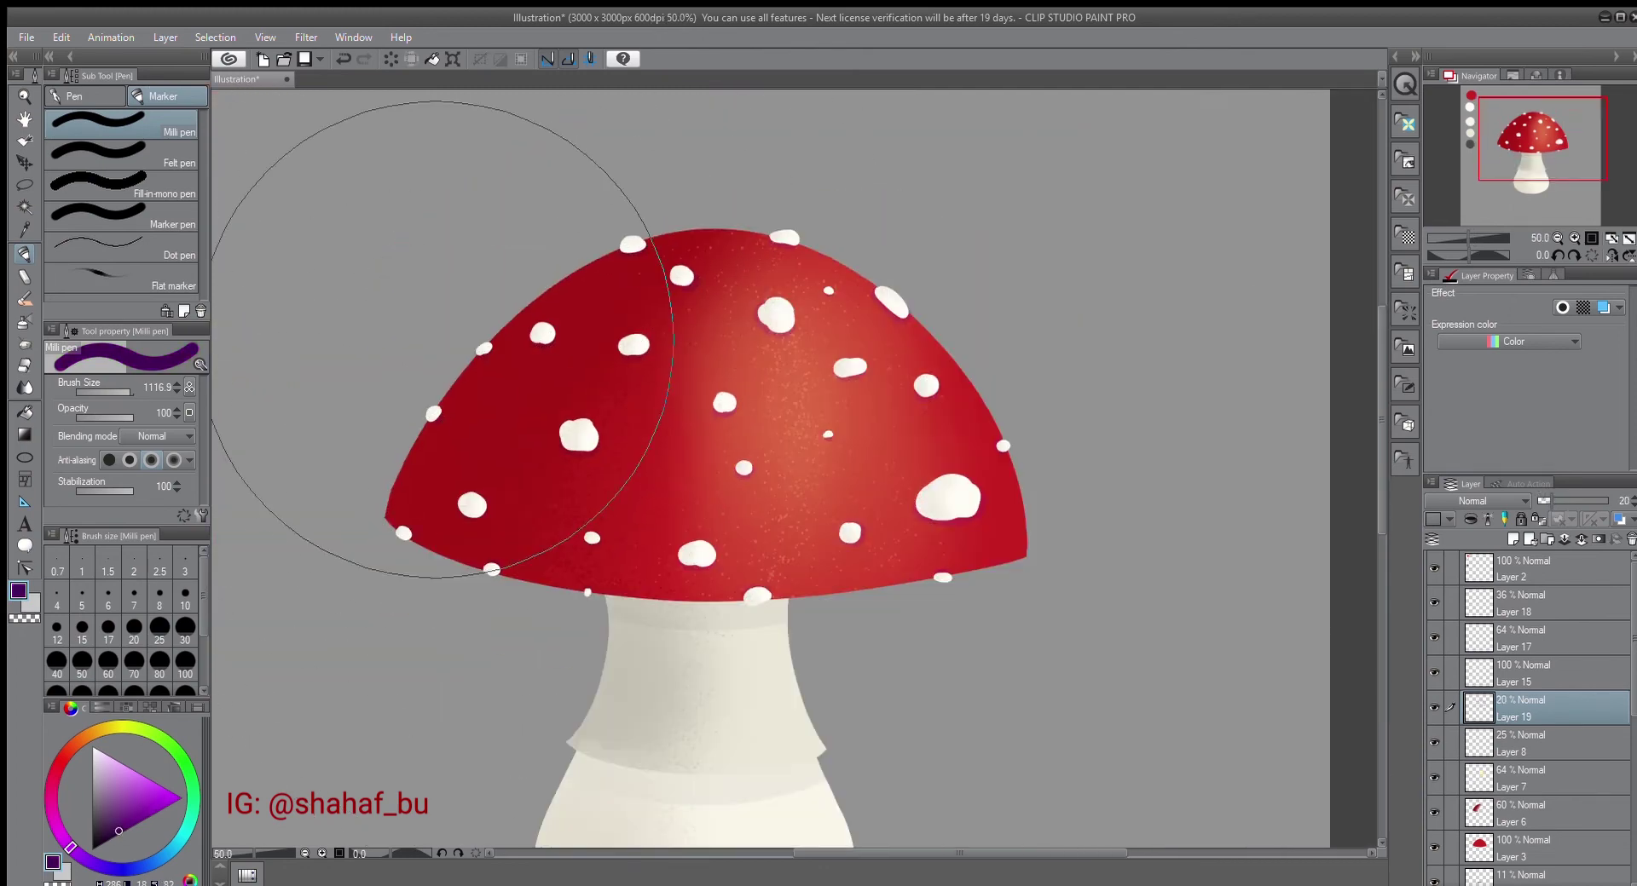
On a new layer within the cap's outline, paint a curved cream G-pen band of size 81.2 down its right half at 20% opacity.
scroll(532, 397, down, 1)
key(ctrl+shift+n)
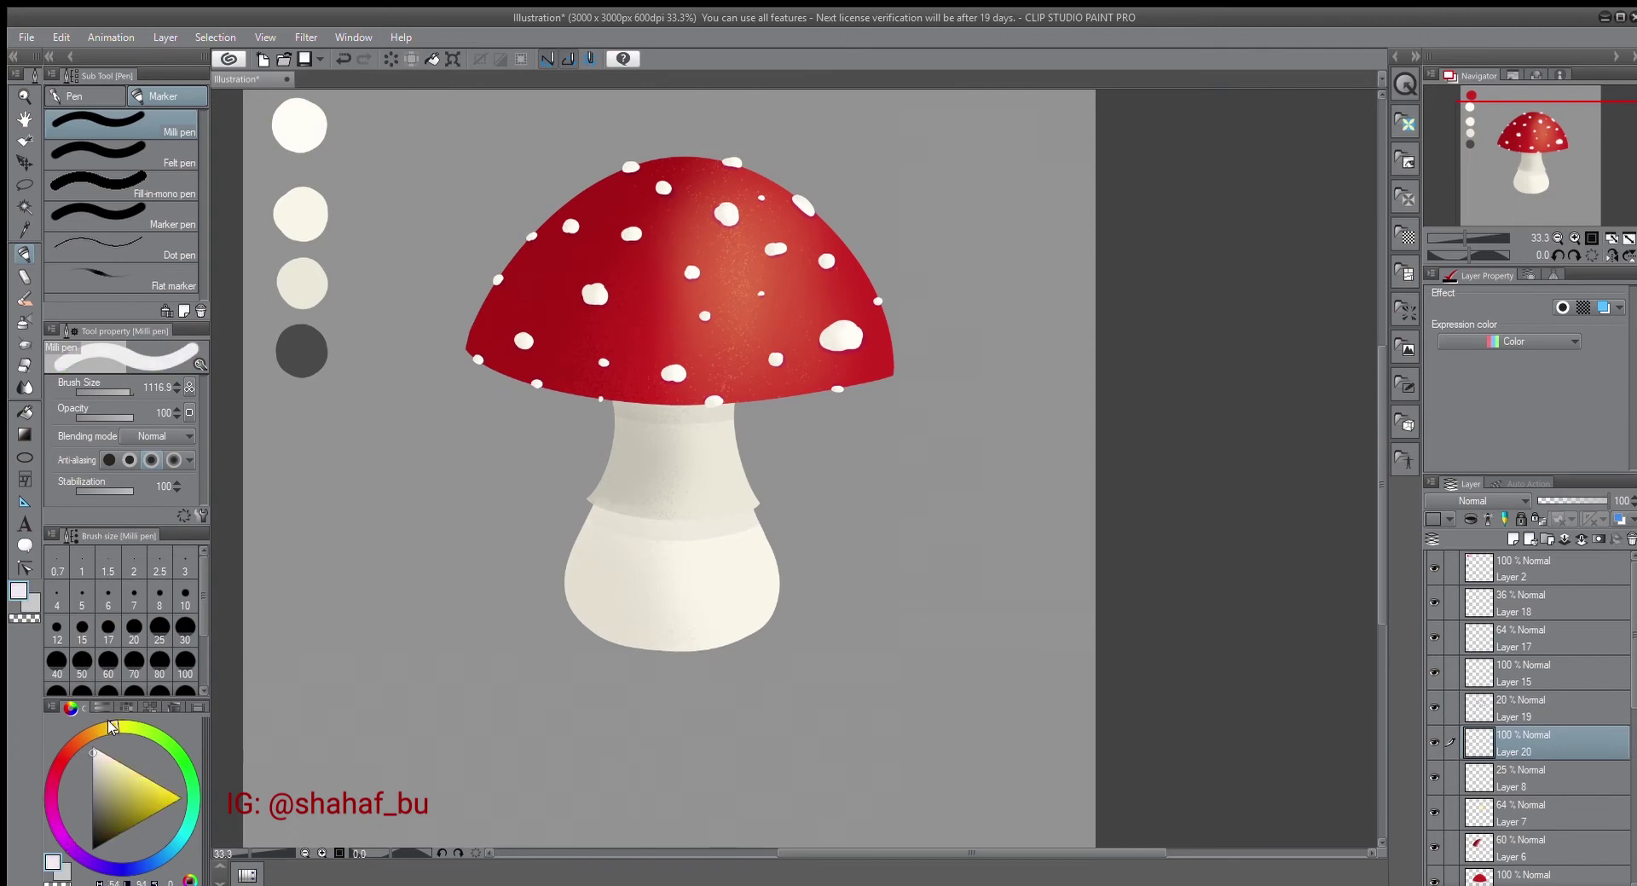
ctrl+click(1479, 874)
key(p)
scroll(793, 469, up, 1)
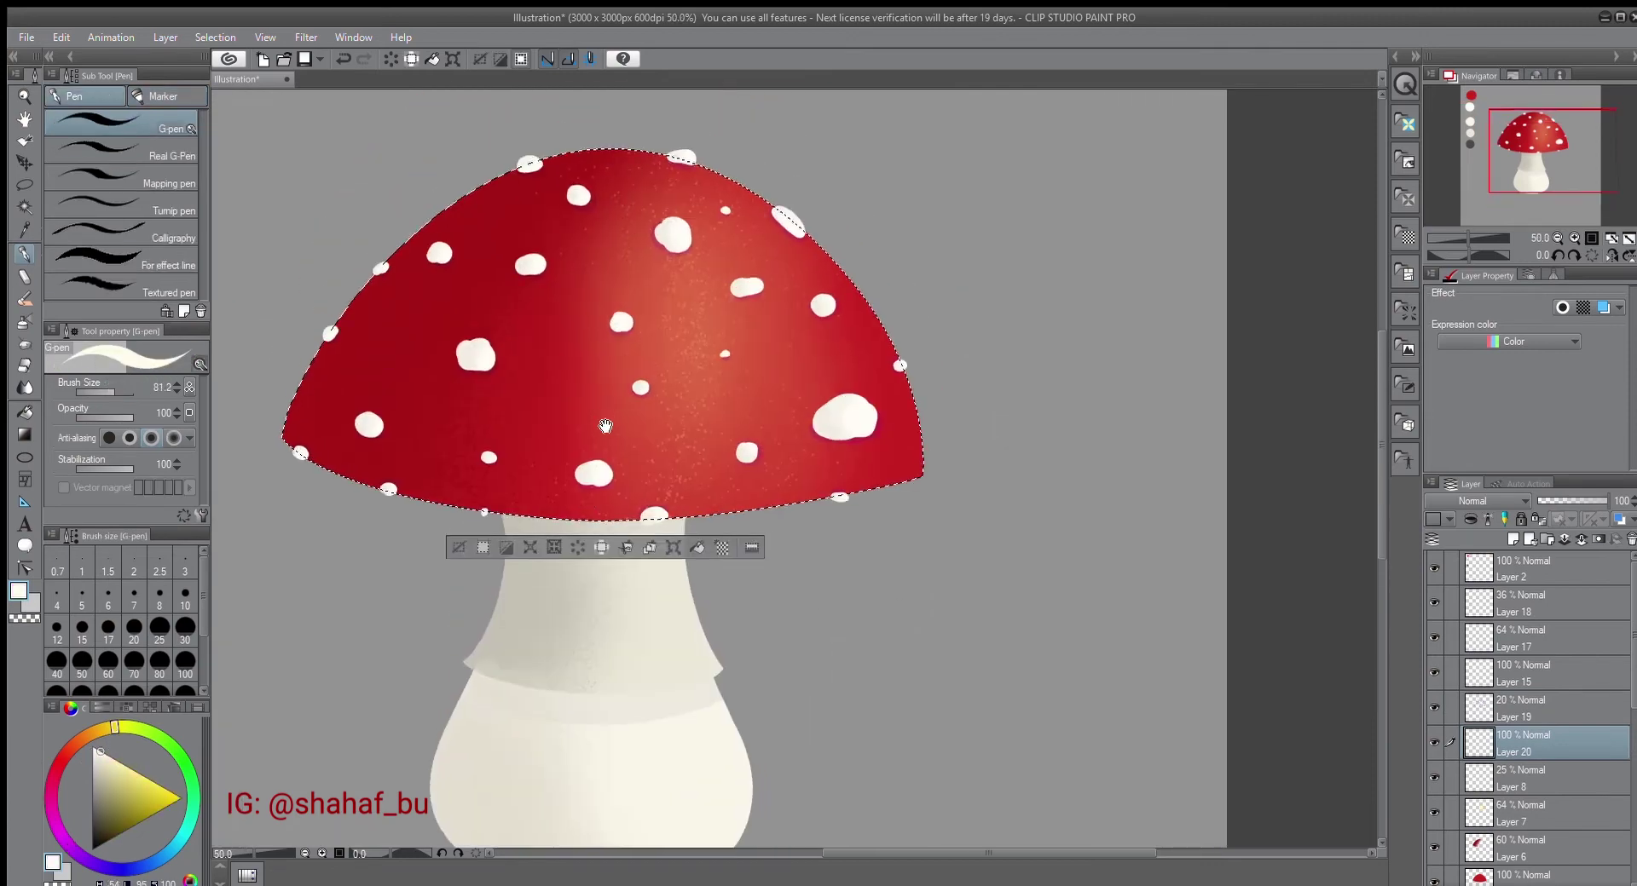
drag(682, 204, 699, 520)
key(ctrl+z)
drag(664, 162, 801, 520)
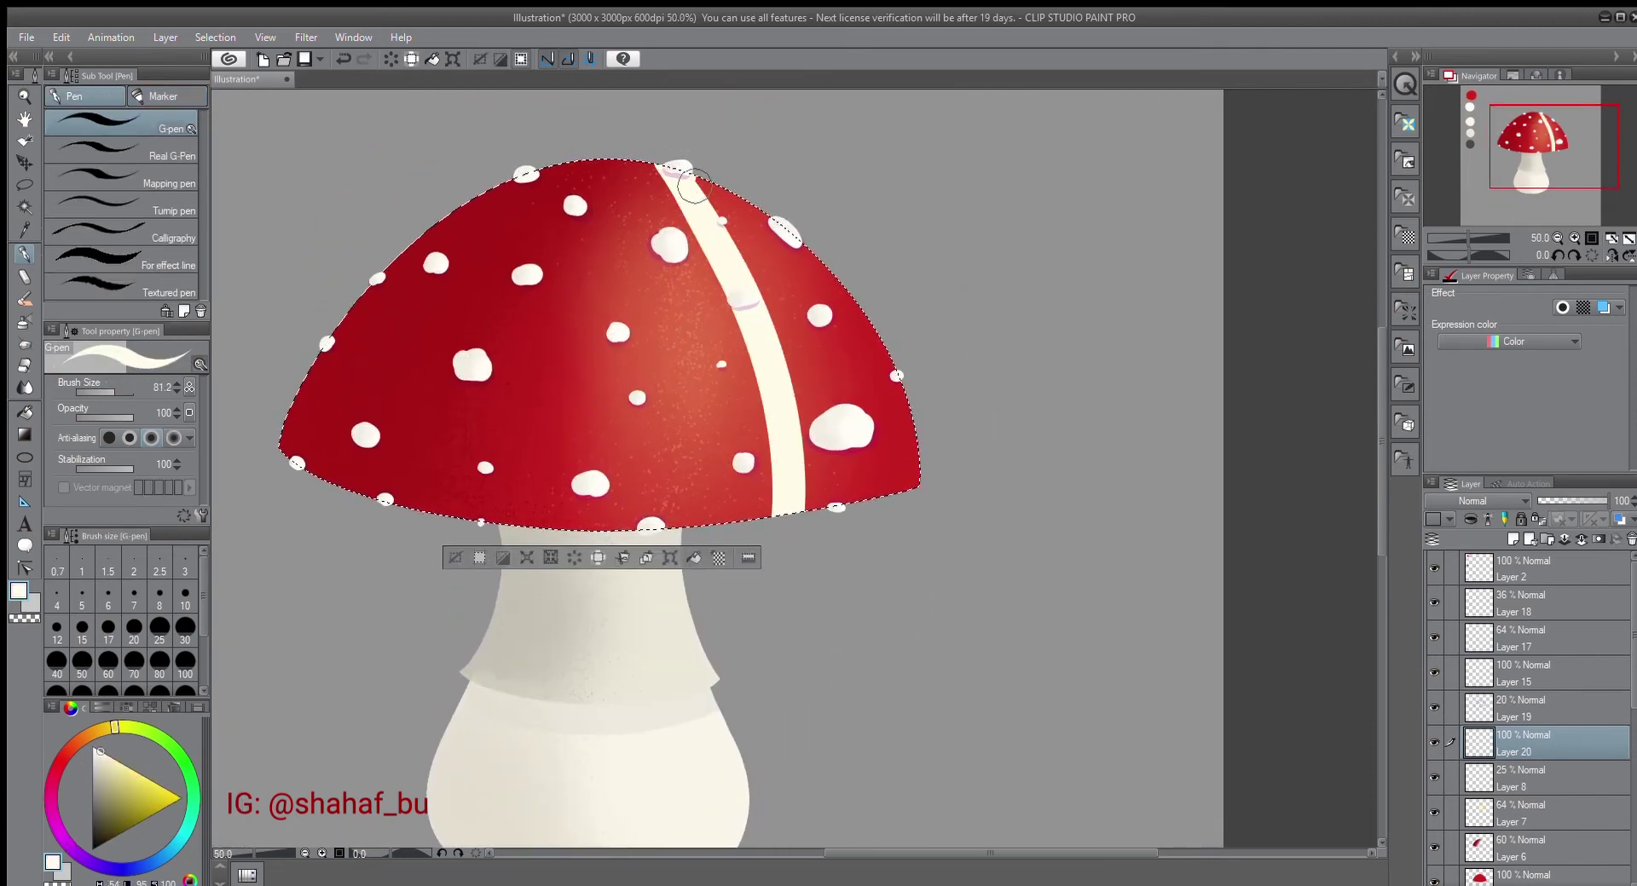
drag(1602, 501, 1539, 503)
key(ctrl+d)
key(ctrl+minus)
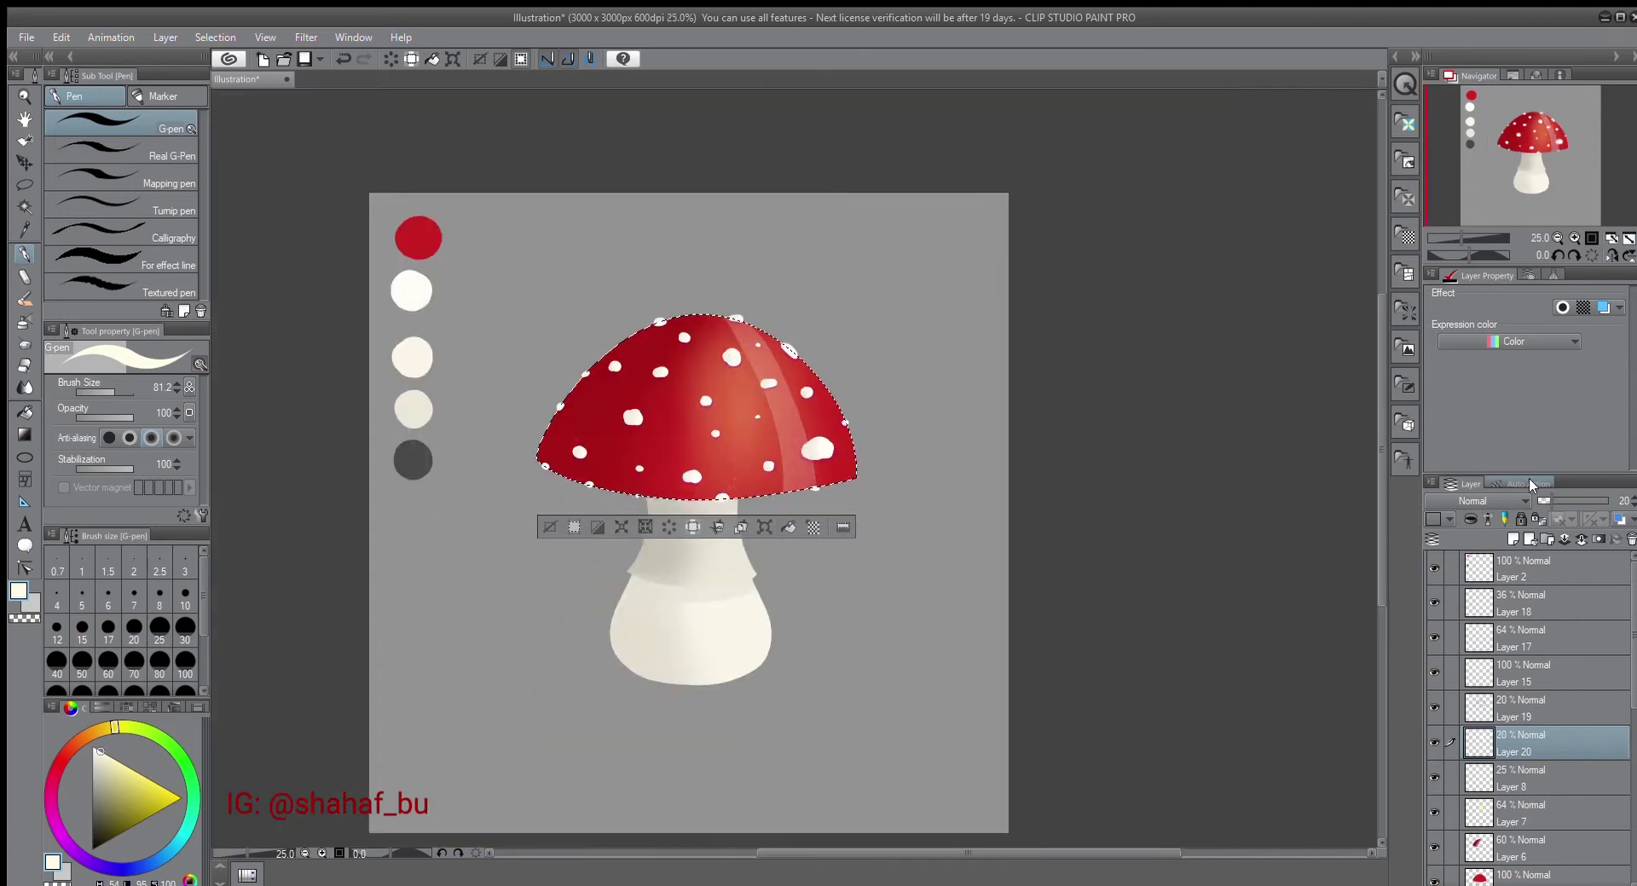
On a new layer within the upper stem's outline, paint a vertical cream highlight band down its right side with the G-pen.
drag(1626, 658, 1628, 816)
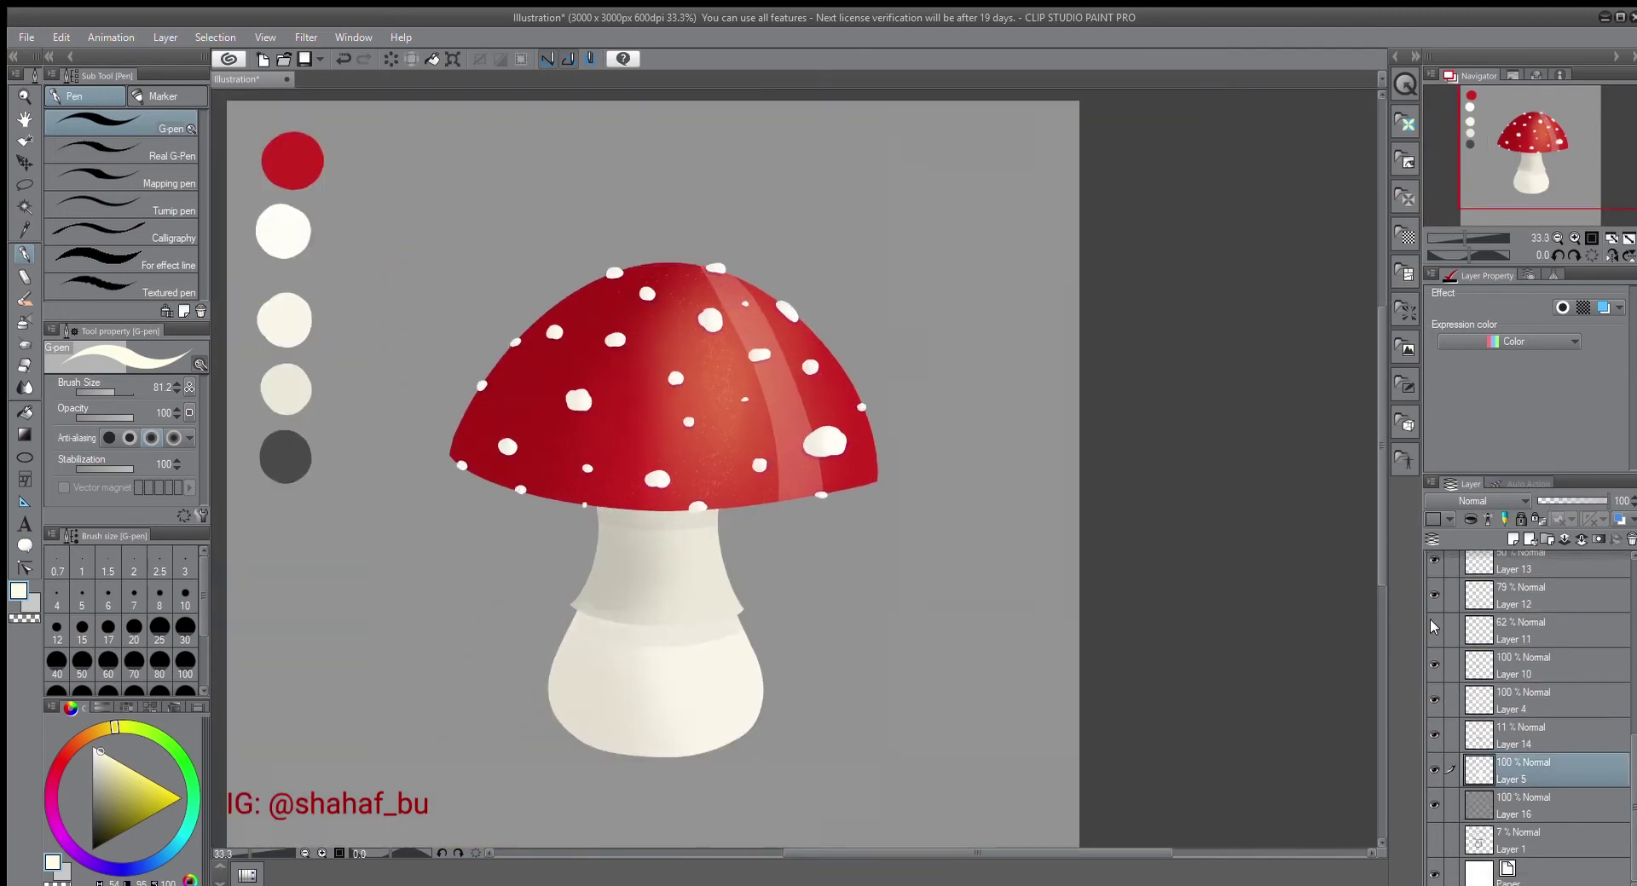
key(ctrl+shift+n)
scroll(655, 316, up, 2)
ctrl+click(1479, 772)
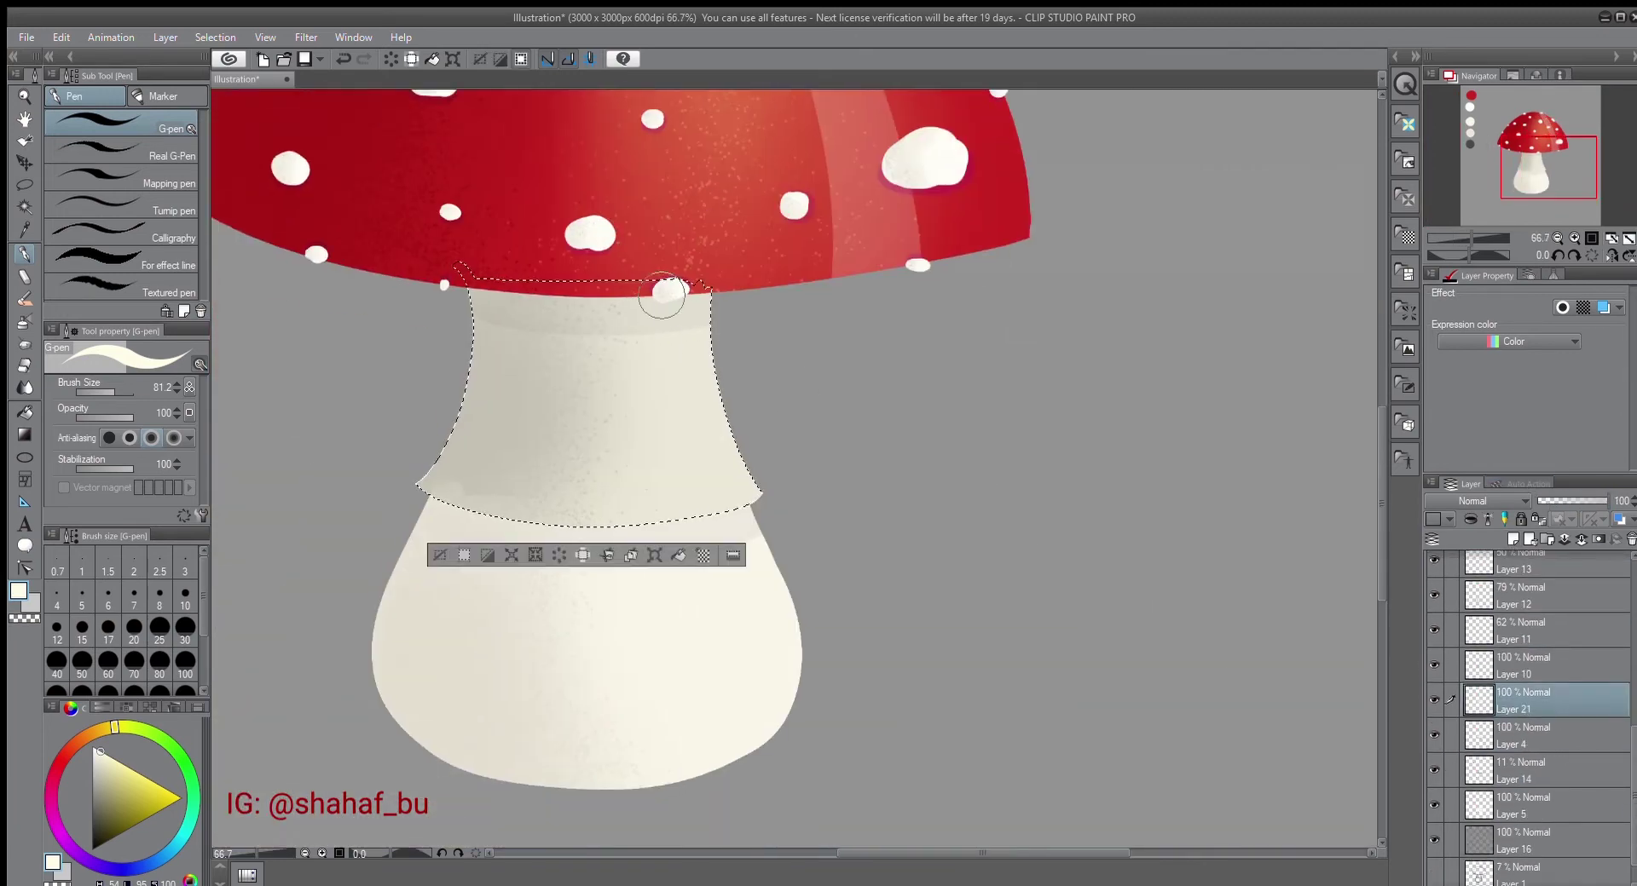
drag(662, 283, 664, 515)
scroll(678, 290, up, 5)
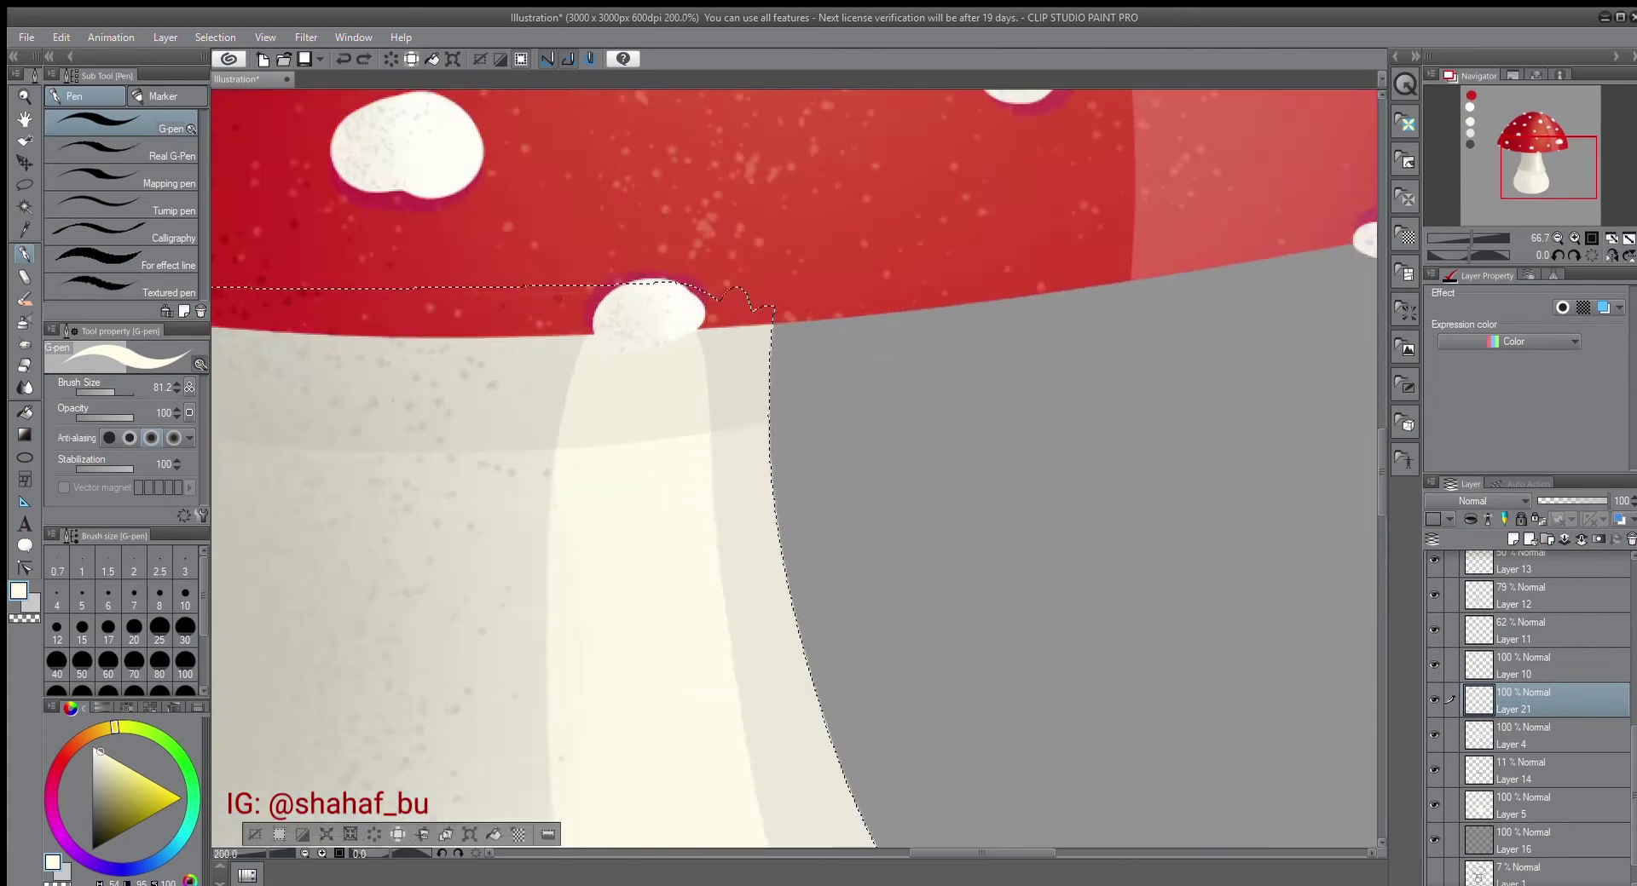
On a new layer within the stem base's outline, paint a curved cream band continuing the upper stem's highlight.
scroll(718, 655, down, 5)
click(1526, 805)
key(ctrl+shift+n)
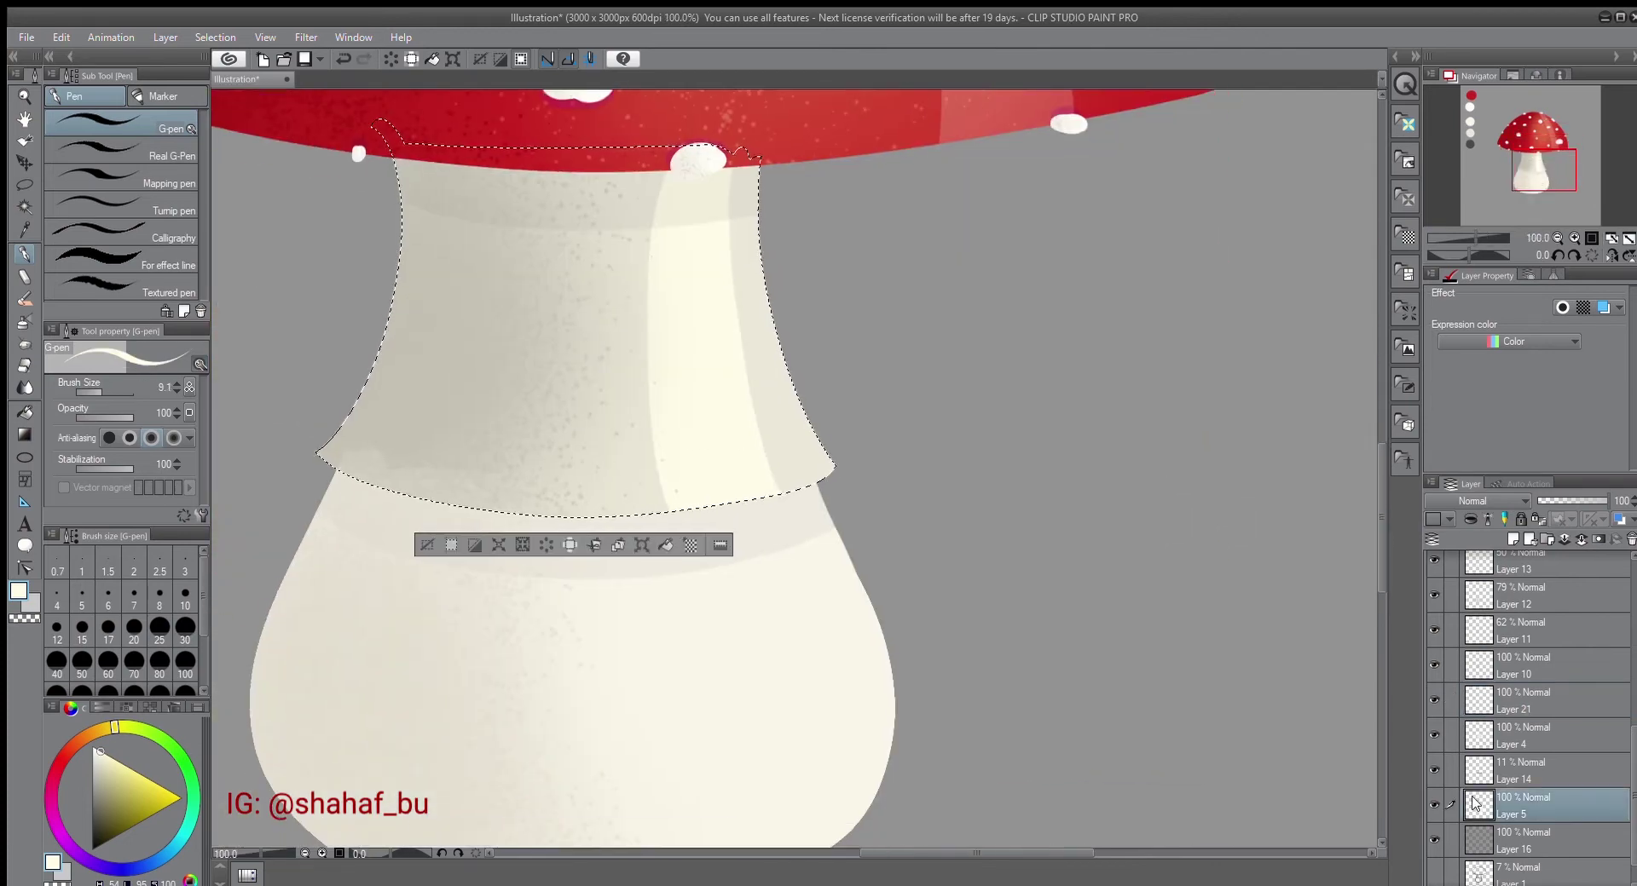
ctrl+click(1478, 841)
scroll(631, 372, up, 1)
drag(641, 365, 693, 661)
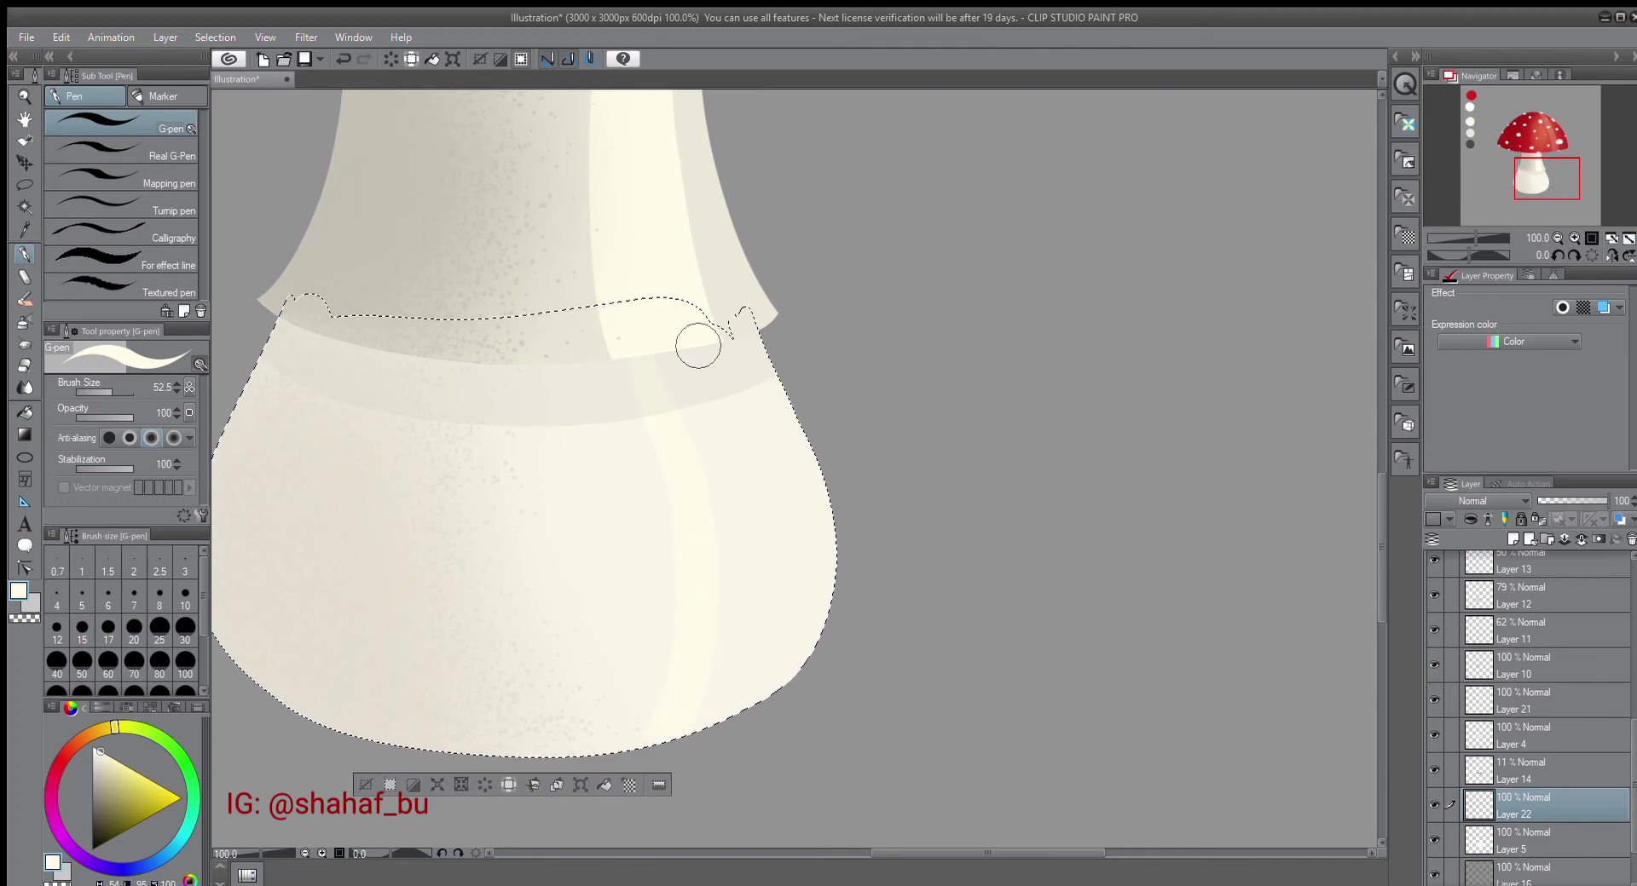
drag(698, 343, 724, 713)
scroll(680, 321, up, 4)
click(99, 390)
scroll(792, 469, down, 6)
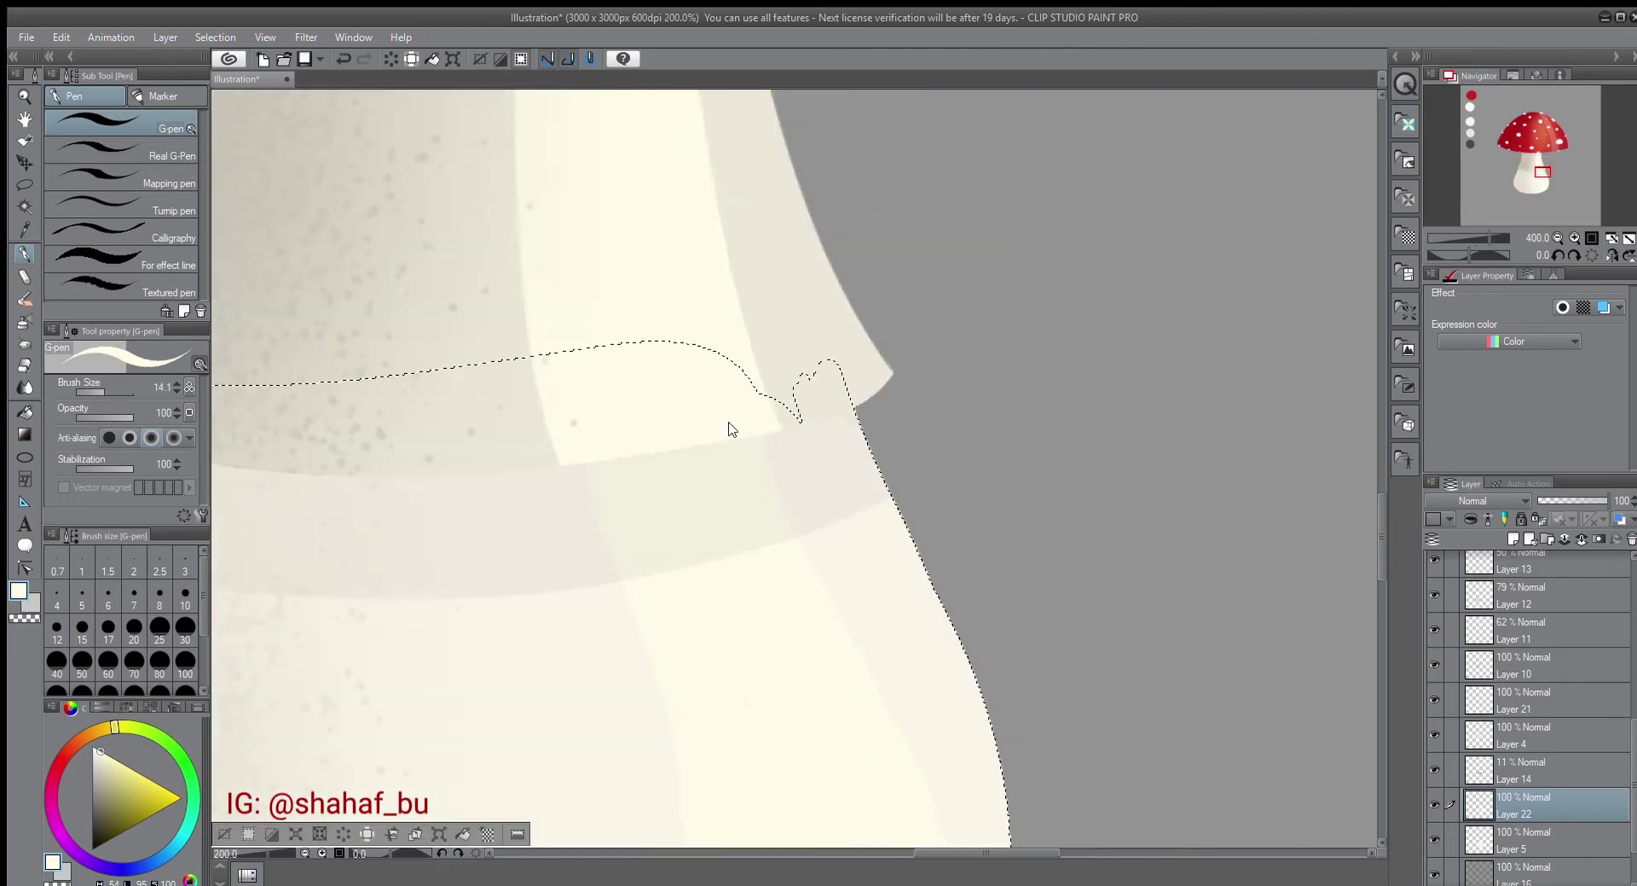
Set the upper stem highlight to 40% opacity and the base highlight to 75%, and clear the selection.
click(1567, 503)
click(1449, 701)
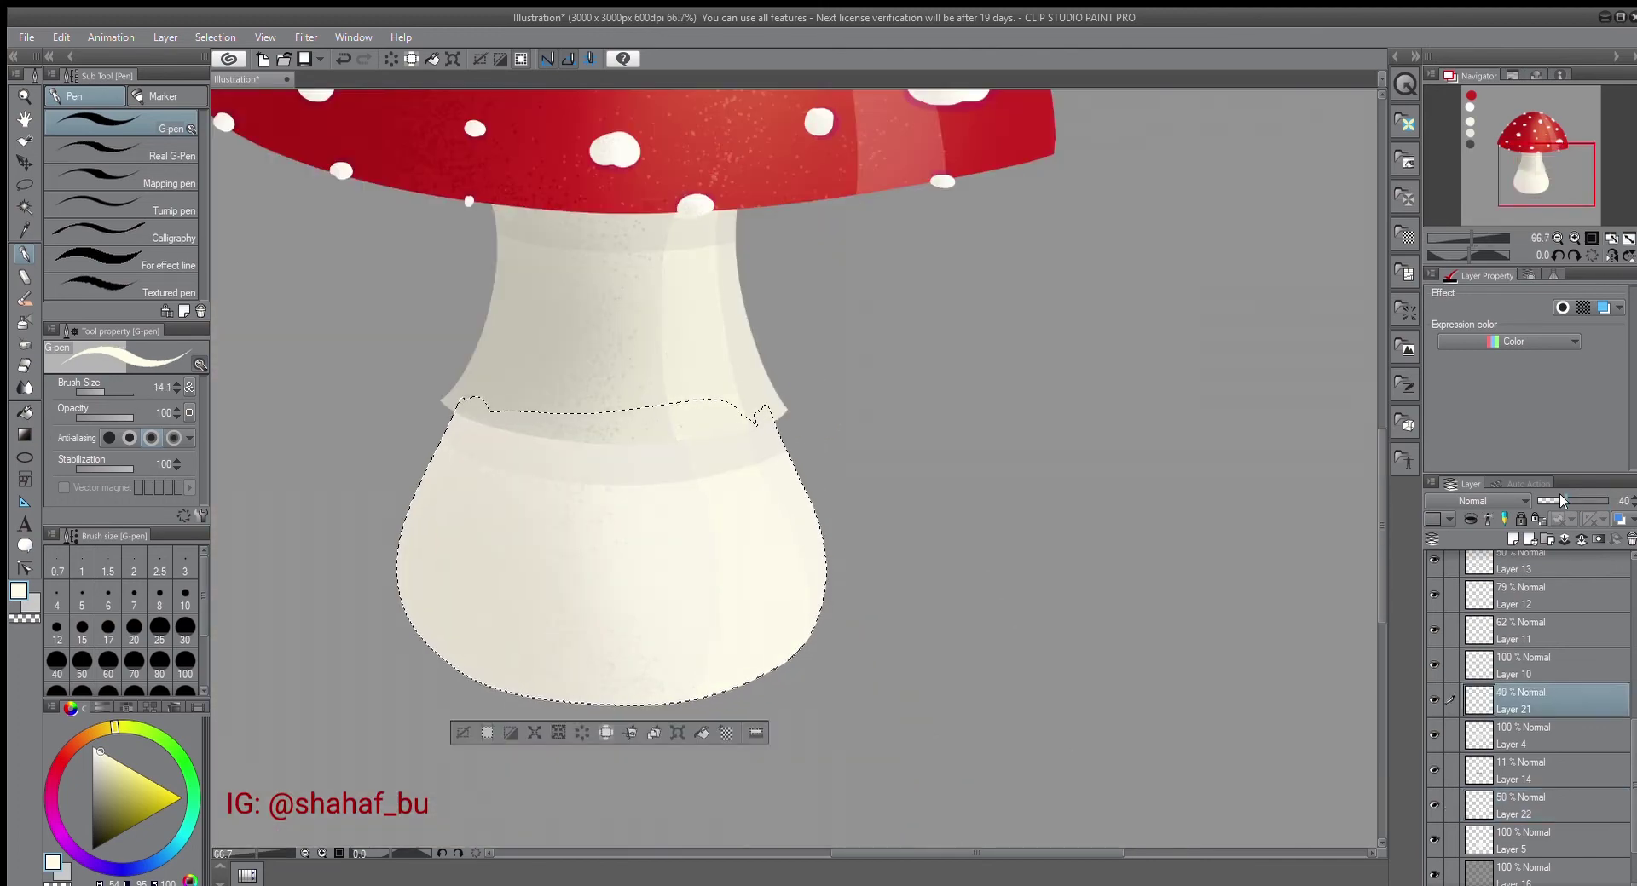
key(ctrl+d)
click(1526, 814)
scroll(497, 467, down, 2)
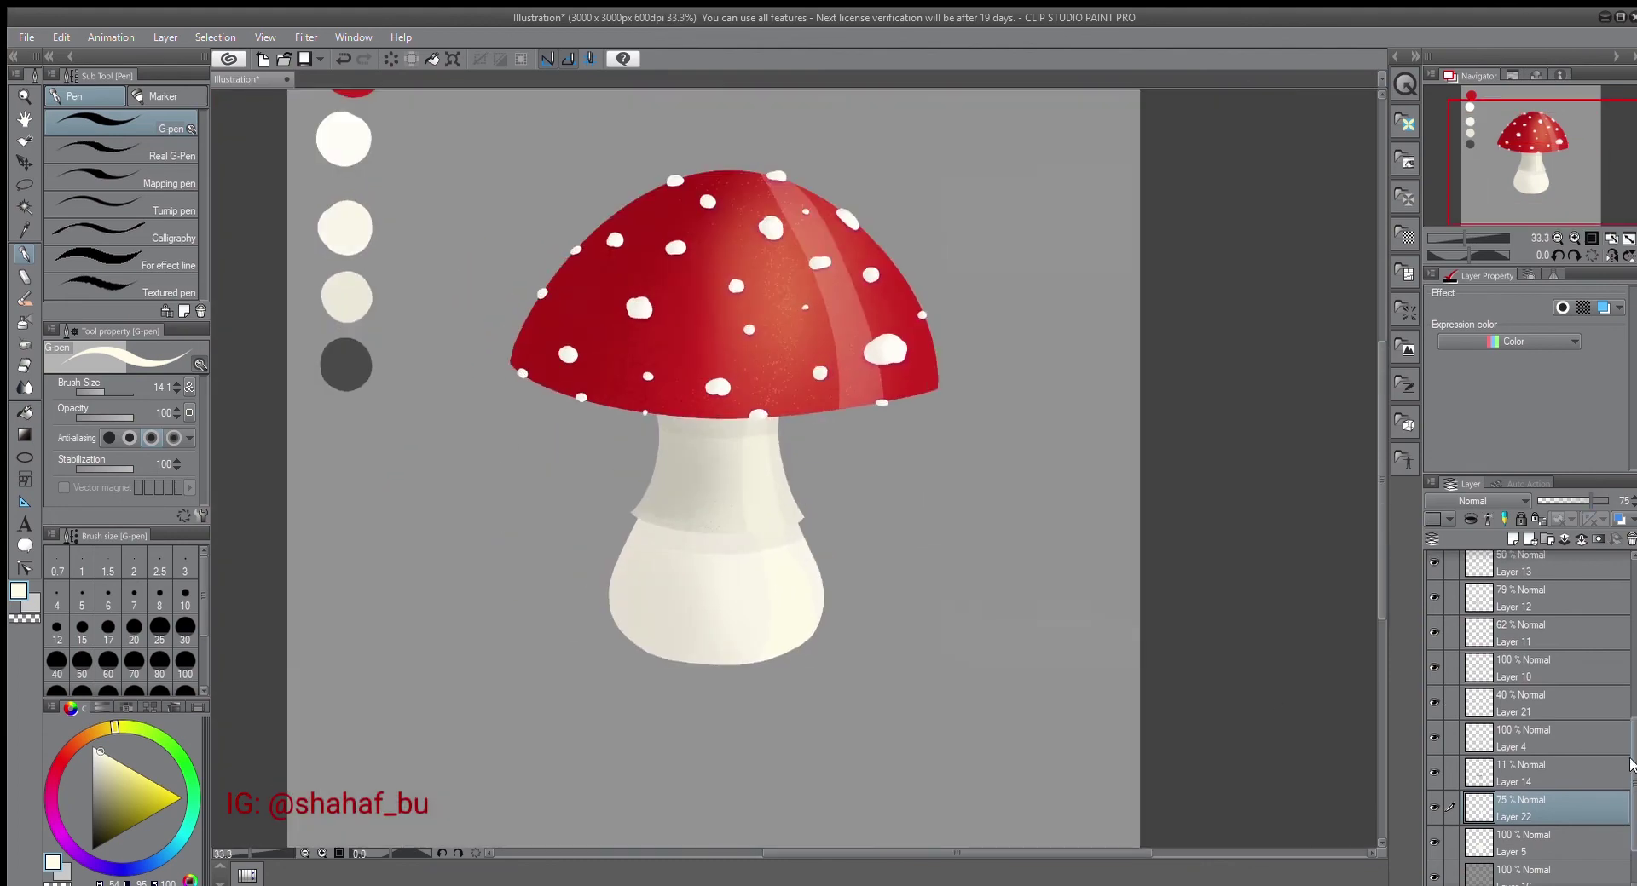
On a new layer, draw a long and a short cream streak along the cap's right edge with the Turnip pen, size 29.3, at 61% opacity.
scroll(1535, 724, down, 5)
click(1526, 759)
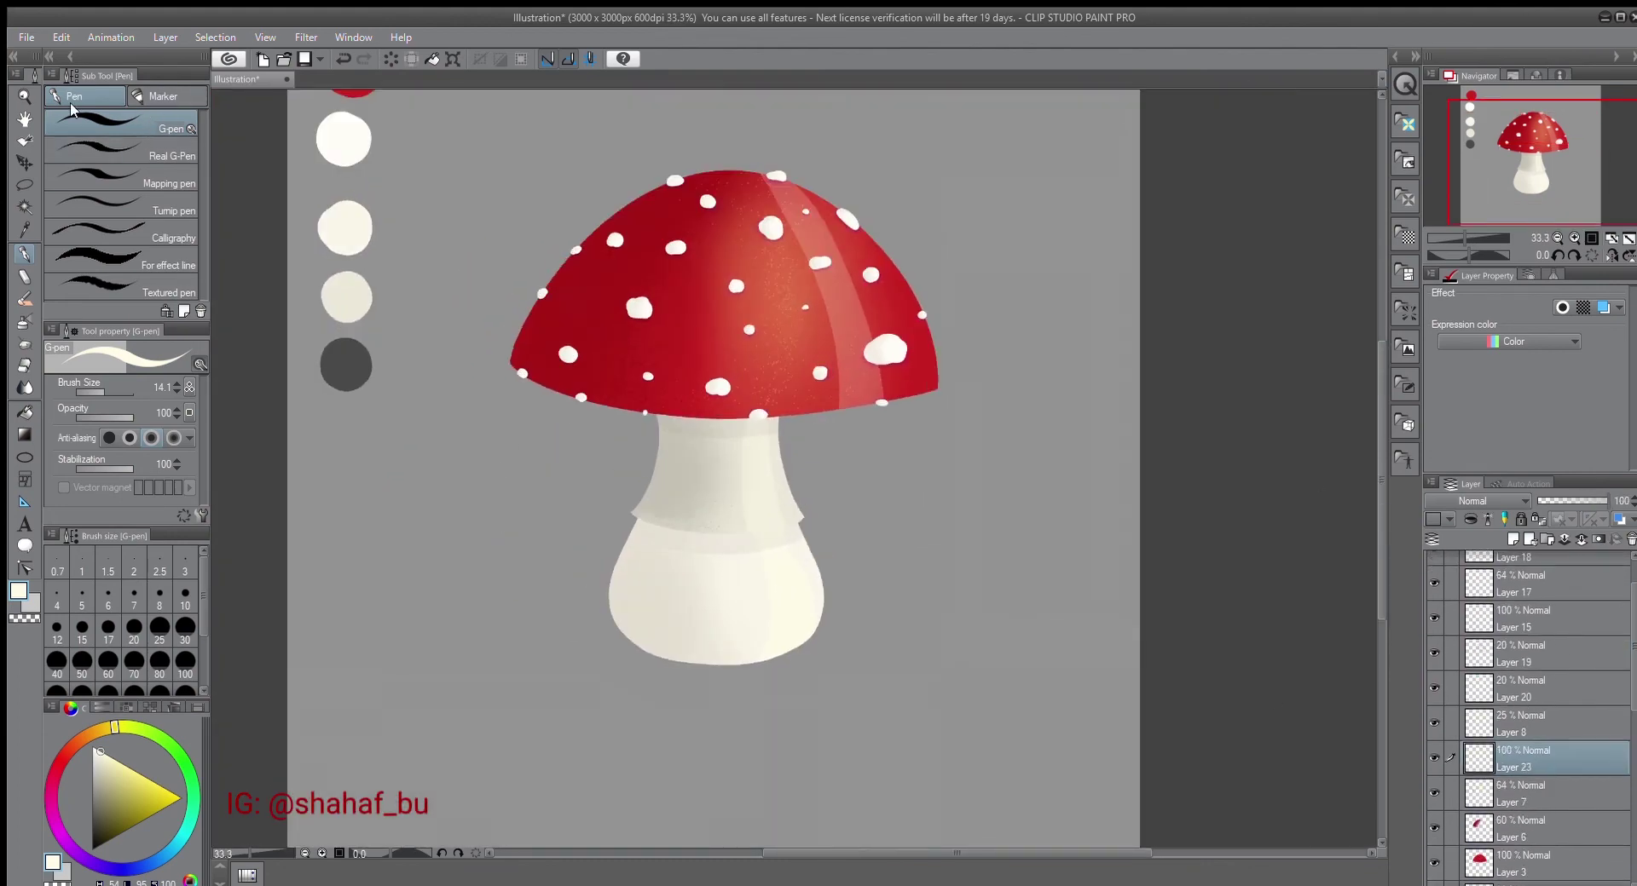
scroll(794, 468, up, 3)
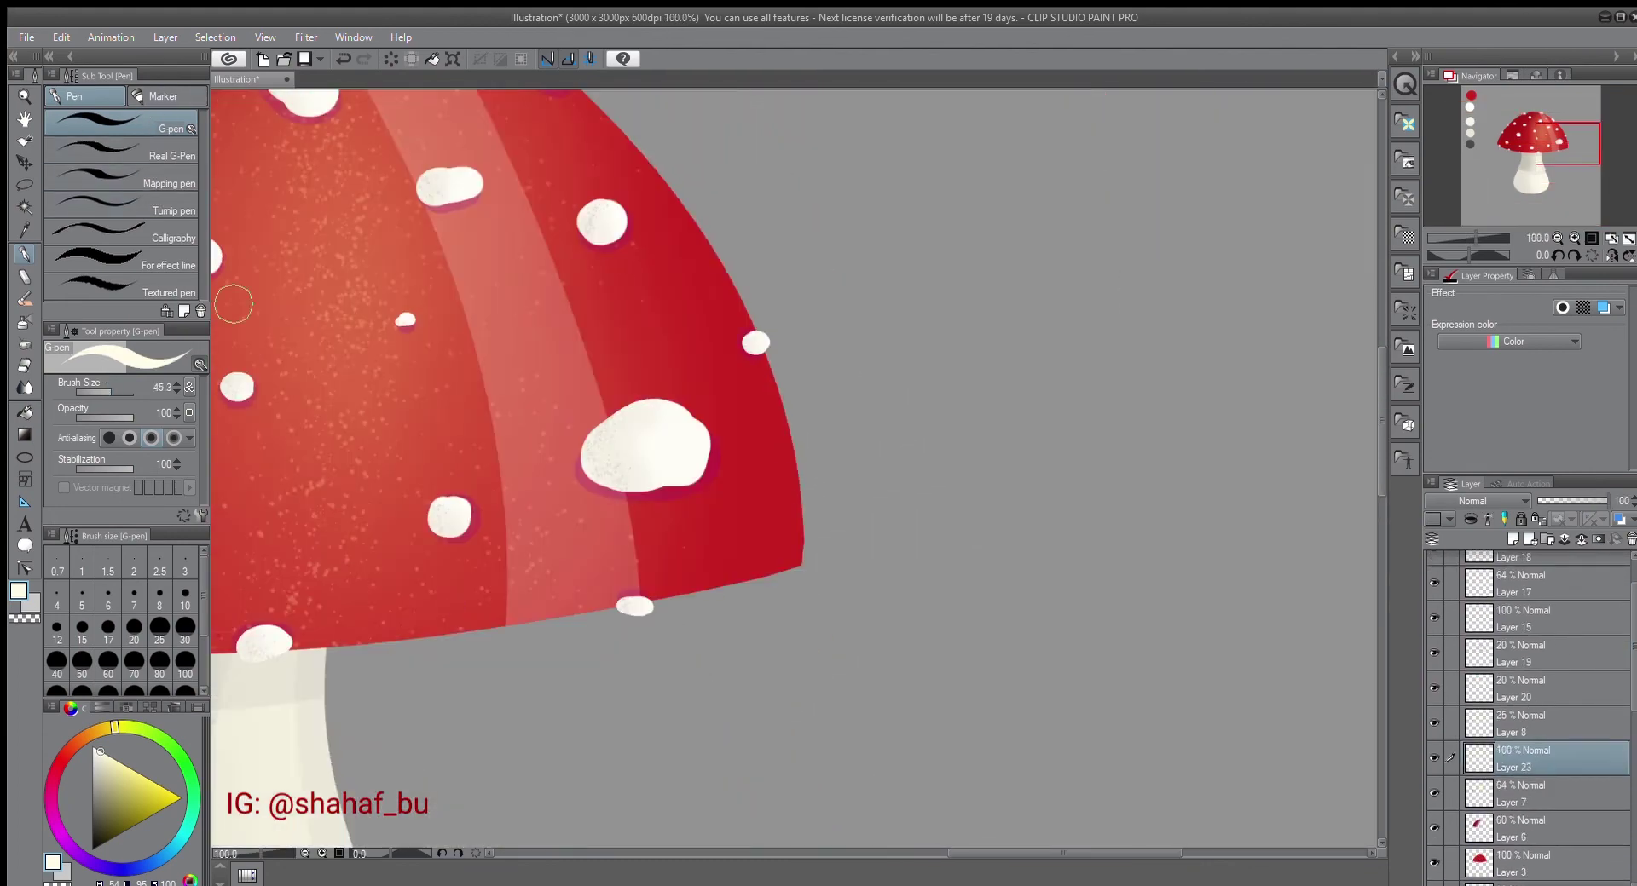
scroll(674, 491, down, 3)
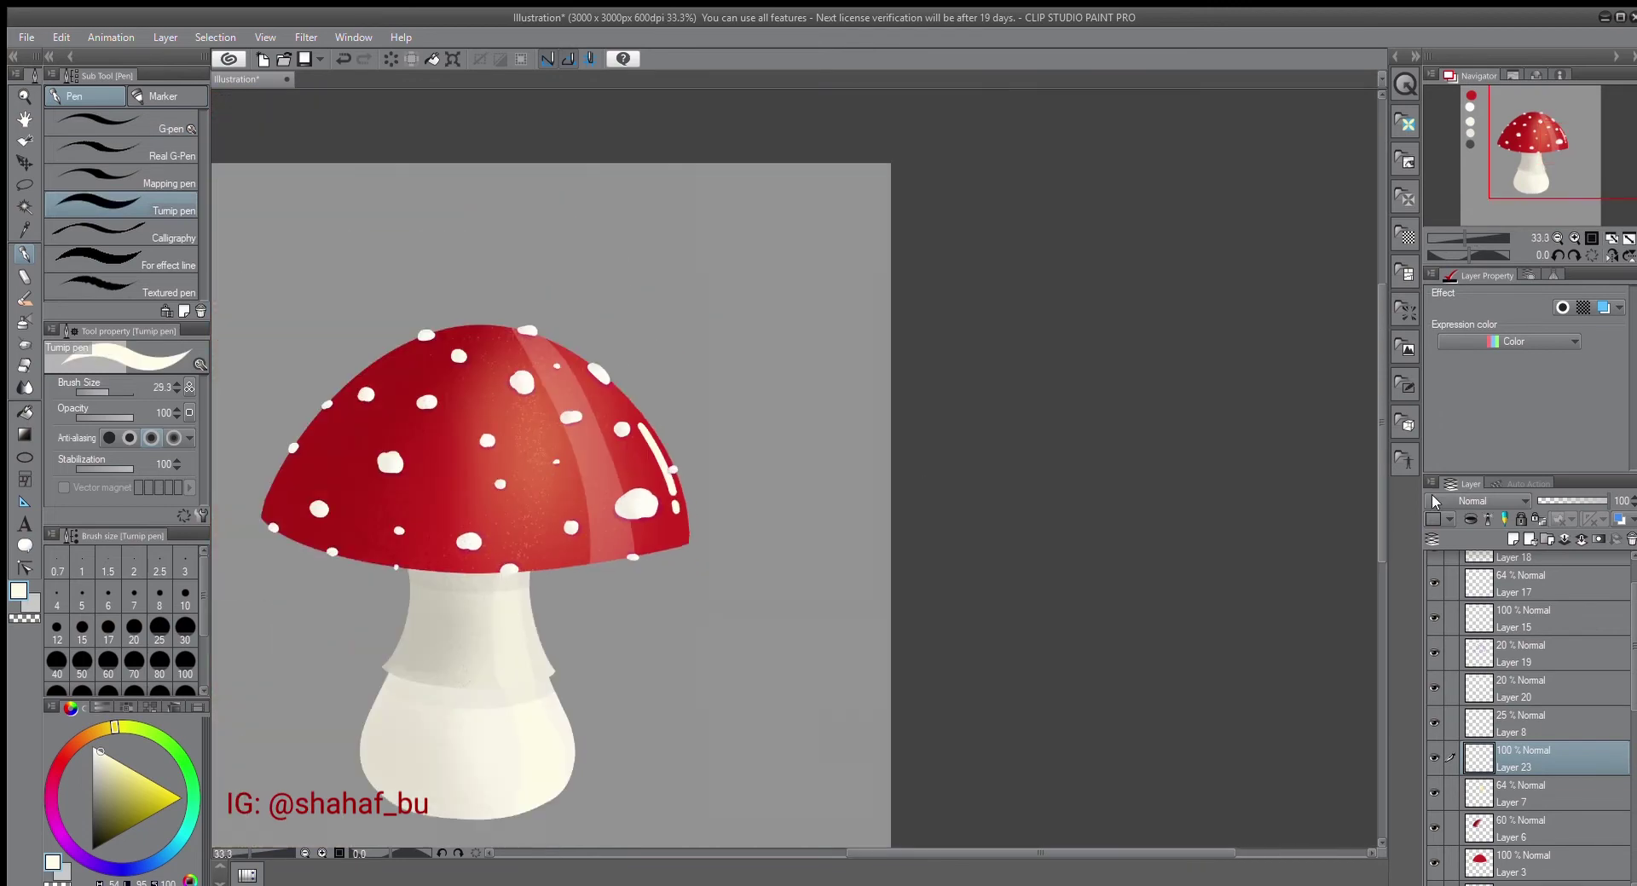
drag(1606, 500, 1579, 501)
Rotate the canvas and draw another cream highlight streak along the cap's lower edge.
scroll(614, 515, up, 2)
key(ctrl+z)
drag(614, 515, 767, 358)
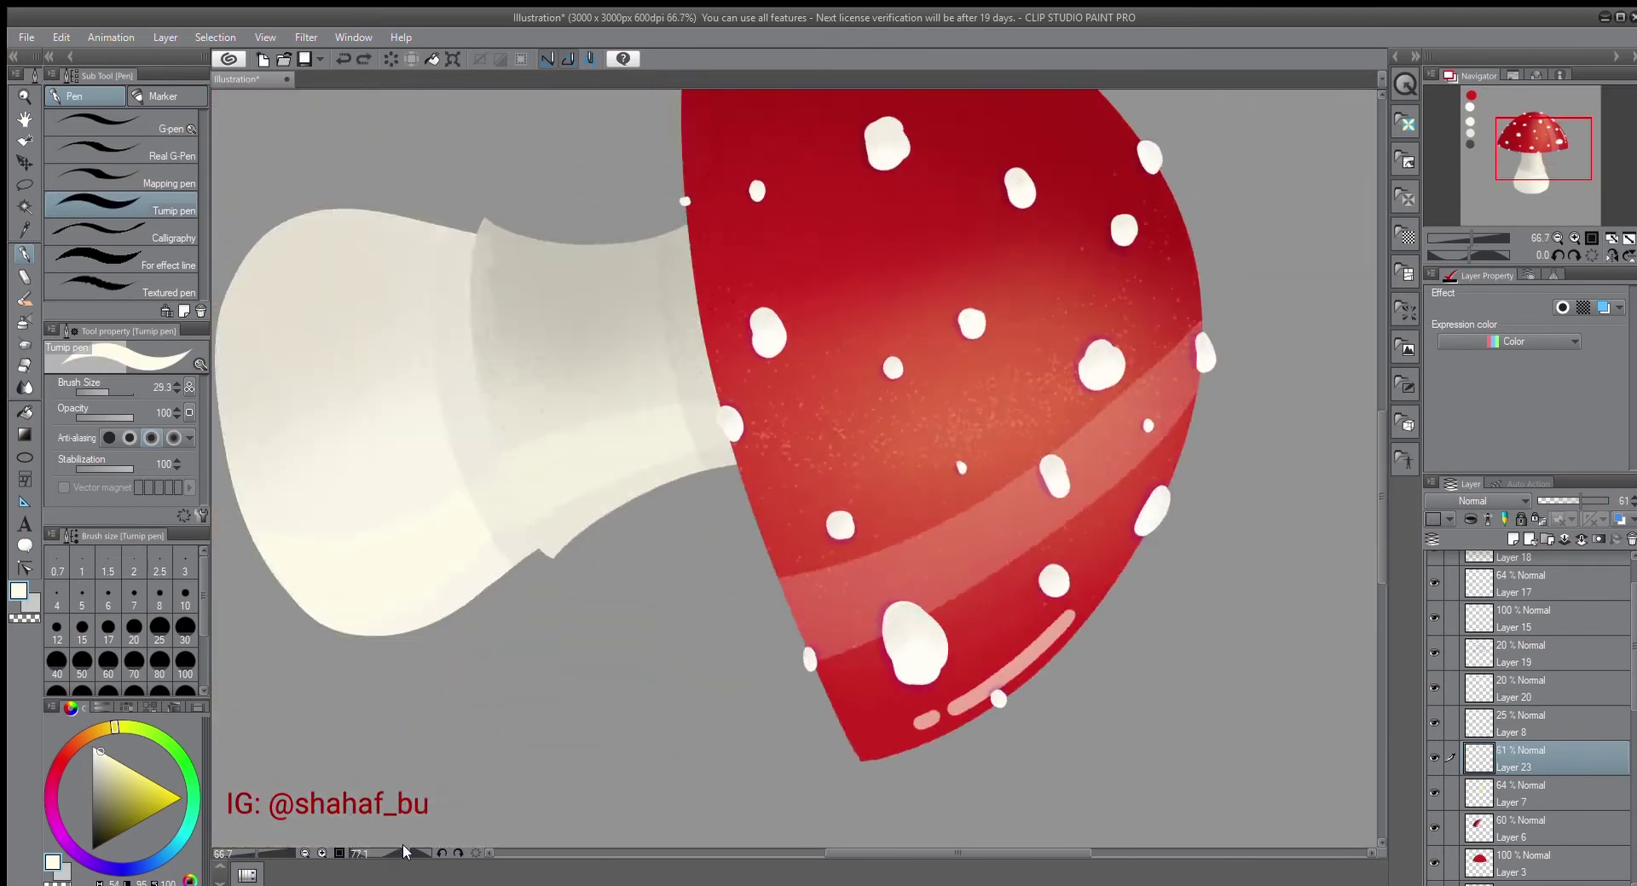
scroll(805, 327, up, 2)
scroll(760, 438, down, 4)
drag(760, 439, 871, 578)
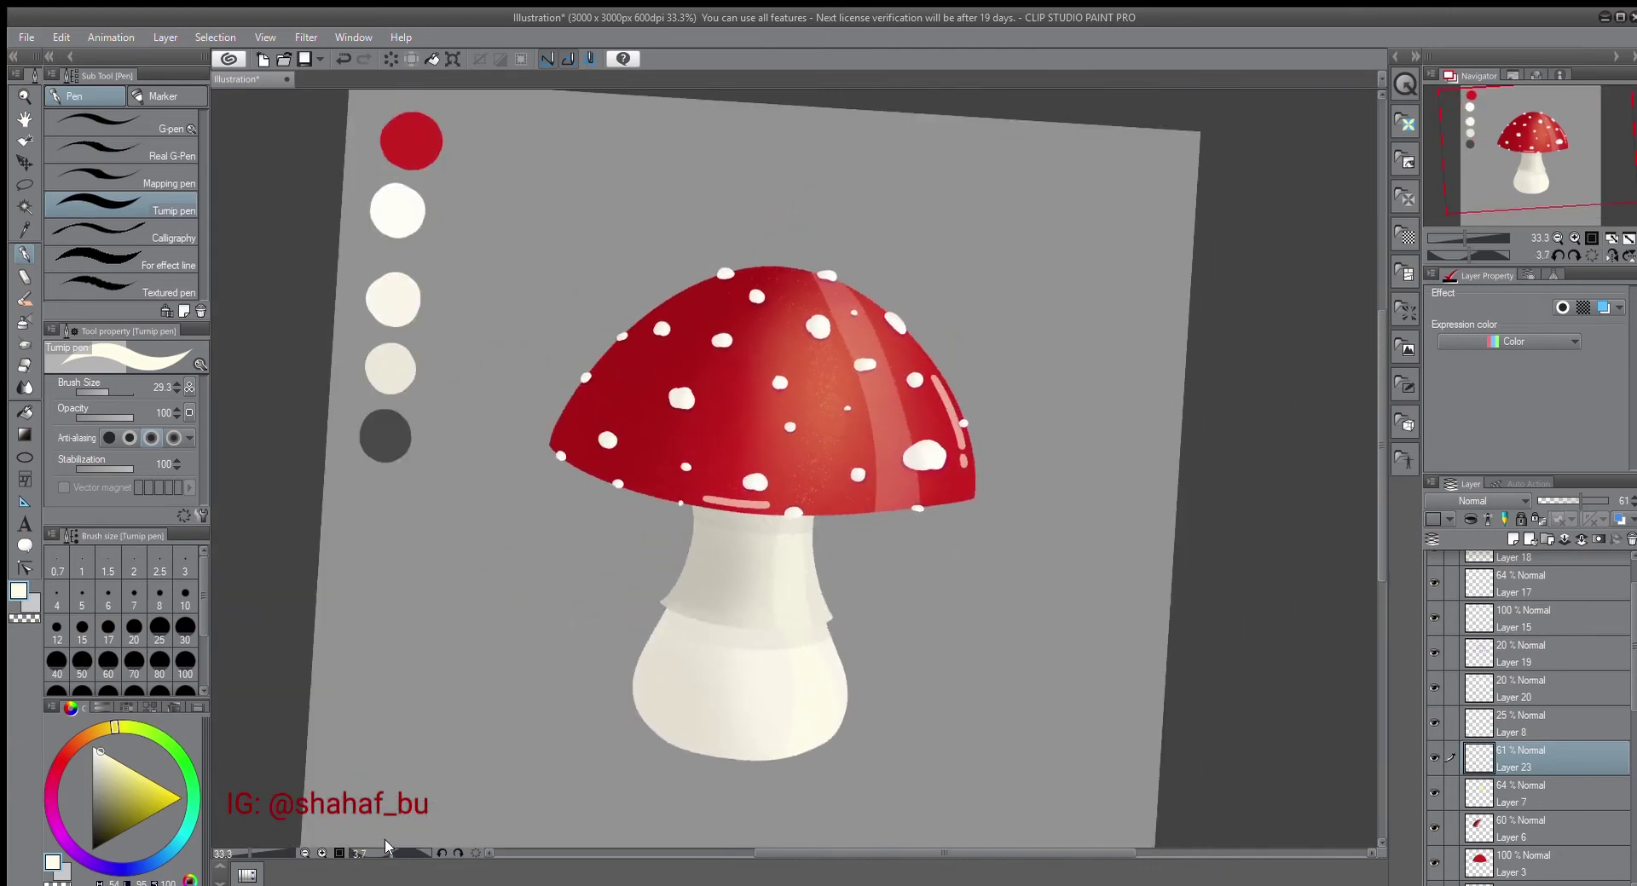
On a new layer, draw a dark grey spiral eye on the left of the stem base with the Turnip pen, size 10.6, and flip it horizontally.
key(ctrl+shift+n)
alt+click(455, 435)
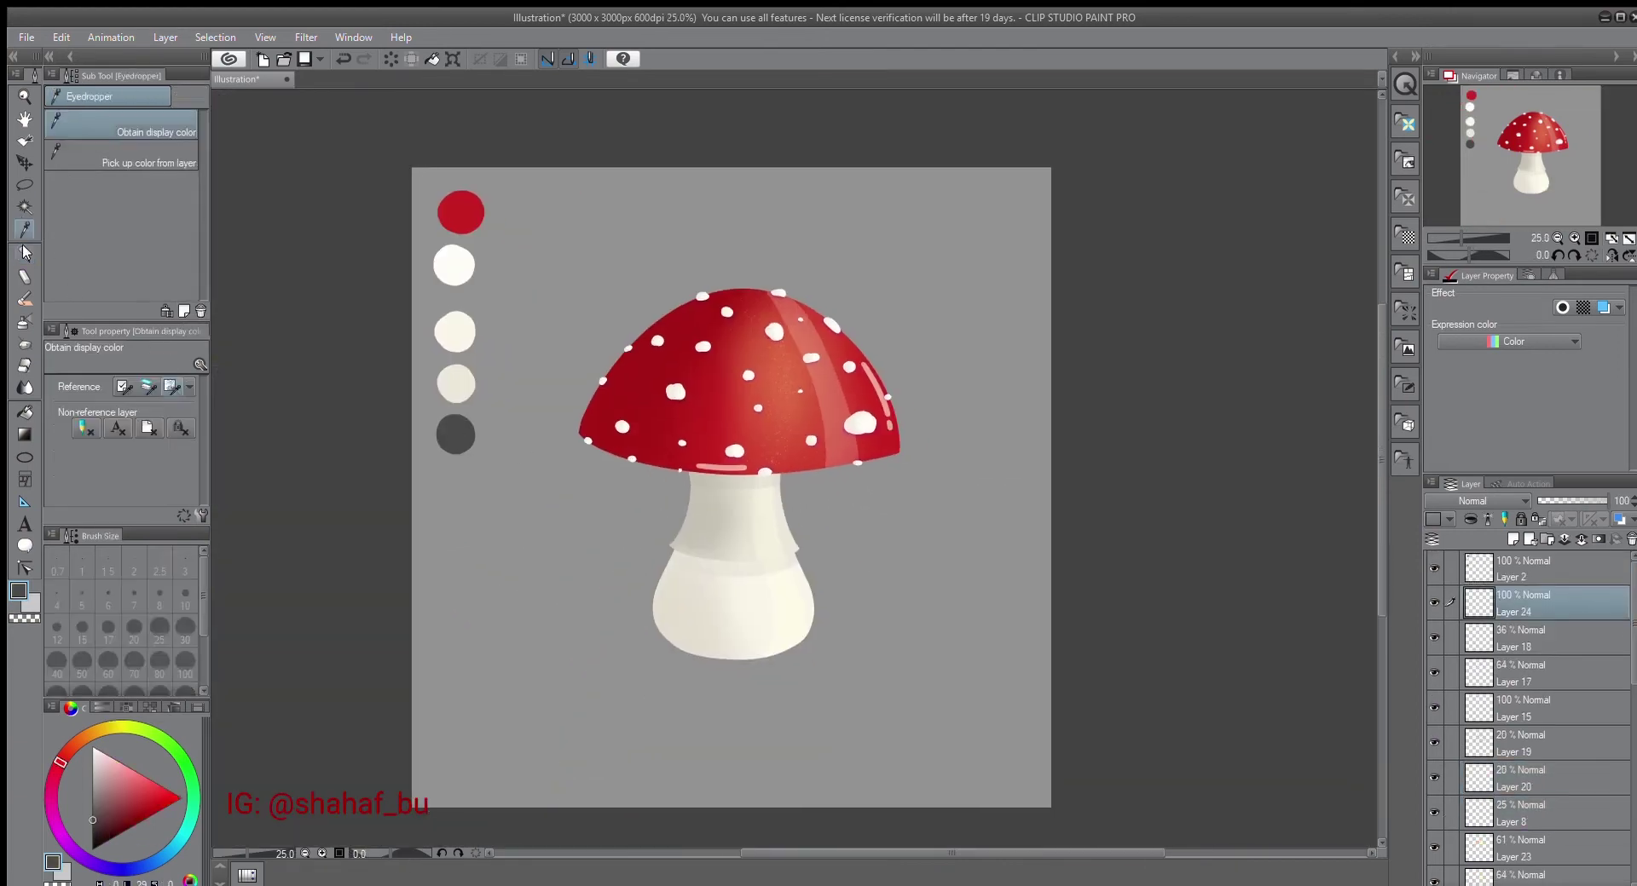
scroll(722, 626, up, 5)
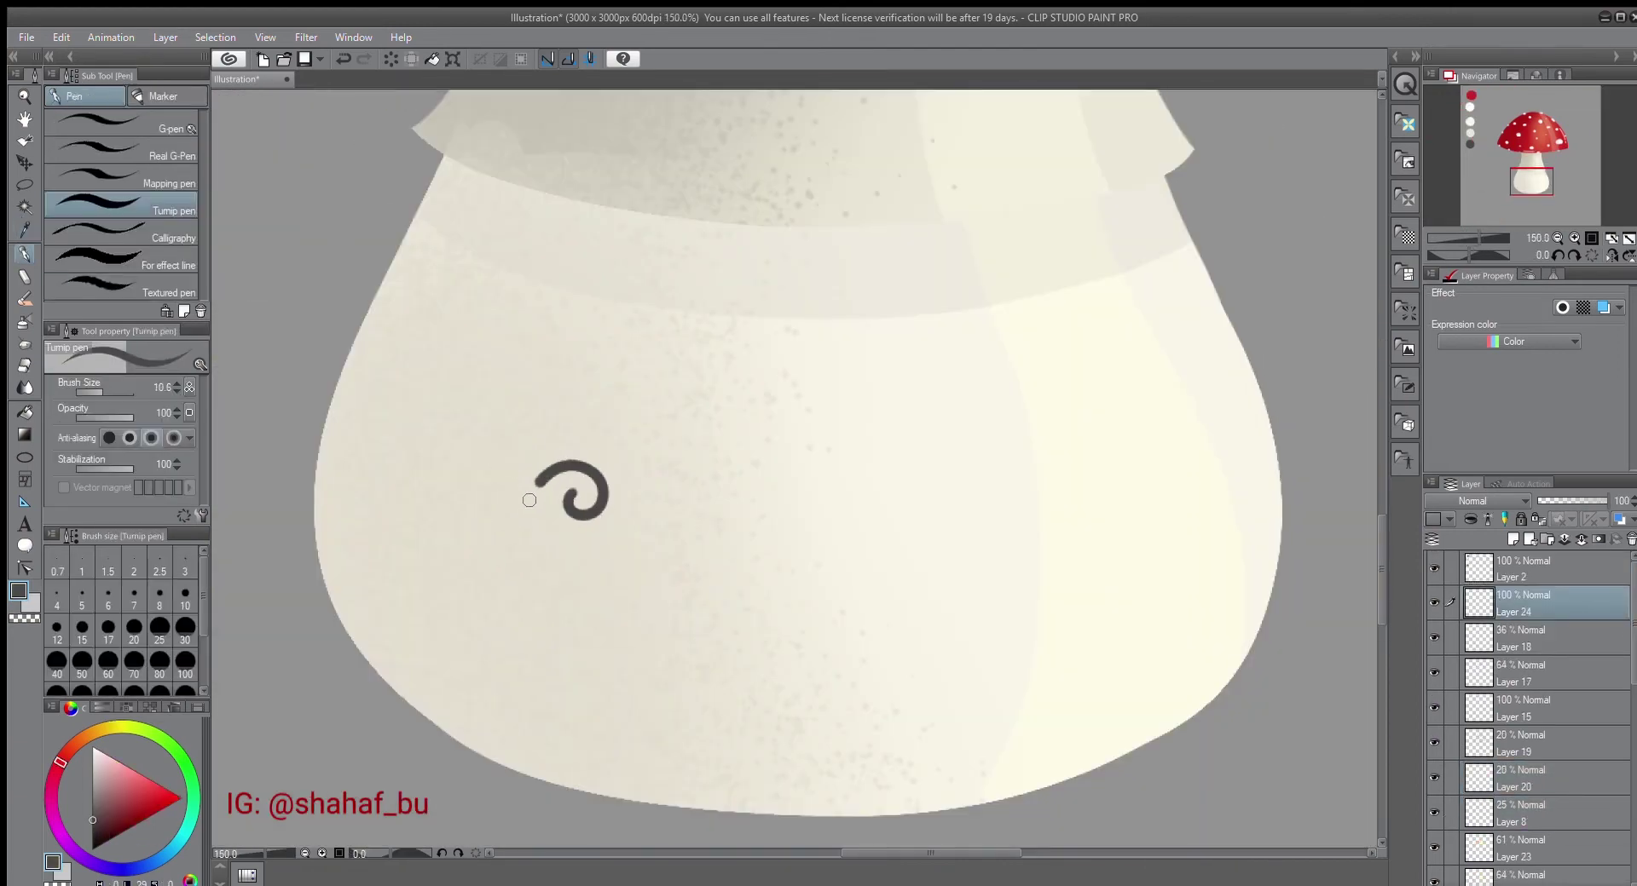
key(ctrl+t)
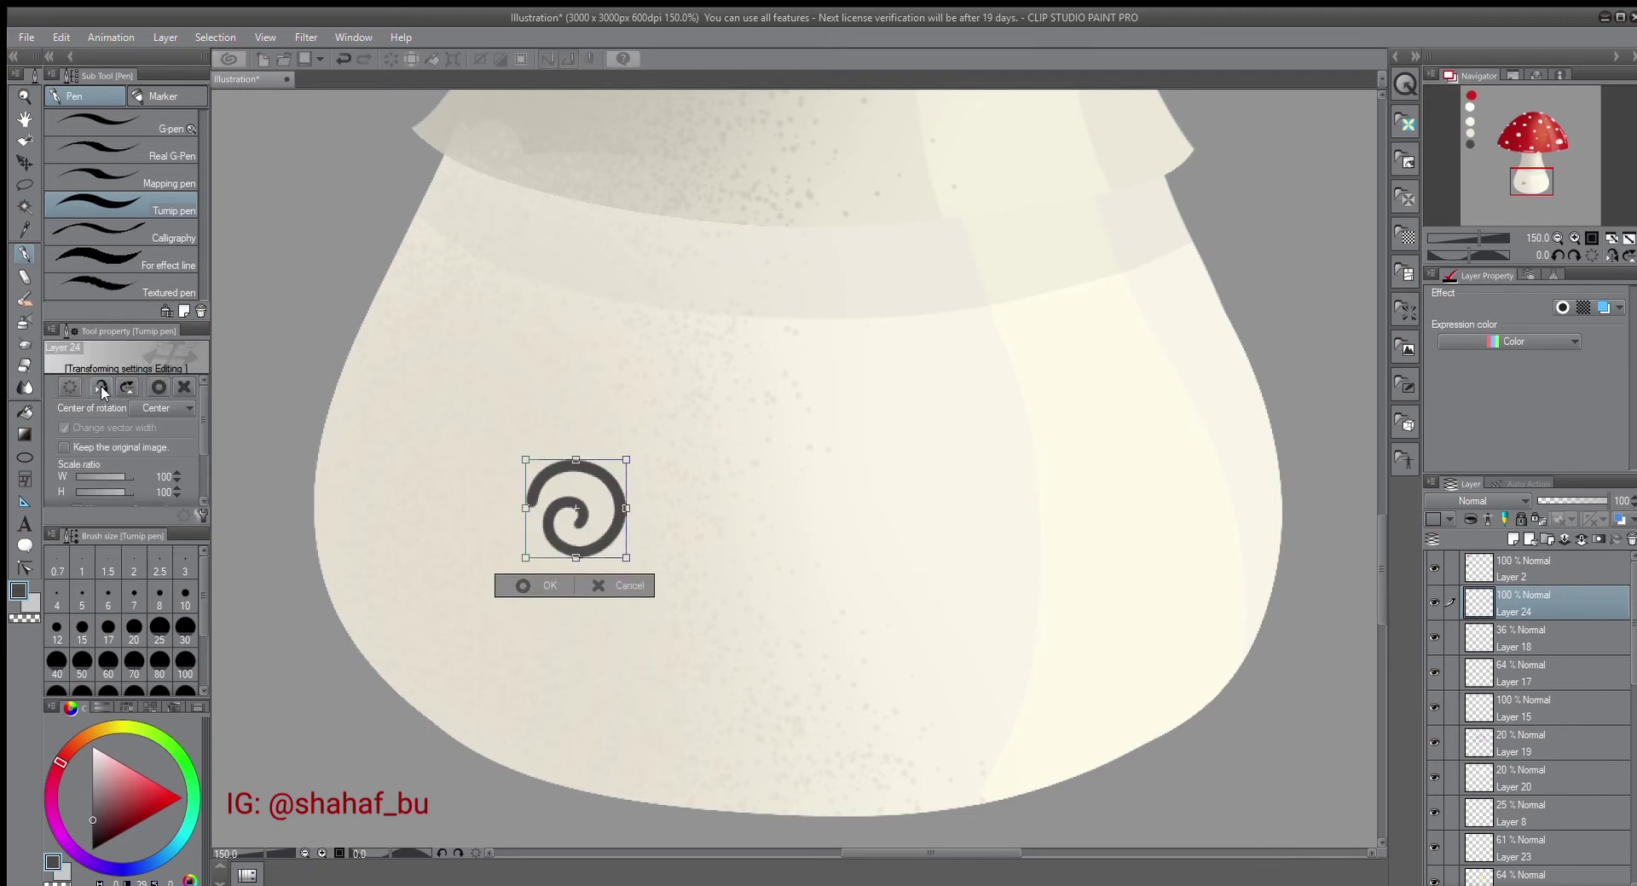
click(100, 388)
key(Return)
Duplicate the spiral eye layer and move the copy horizontally to the right side of the stem base.
key(ctrl+j)
key(k)
drag(629, 478, 1023, 480)
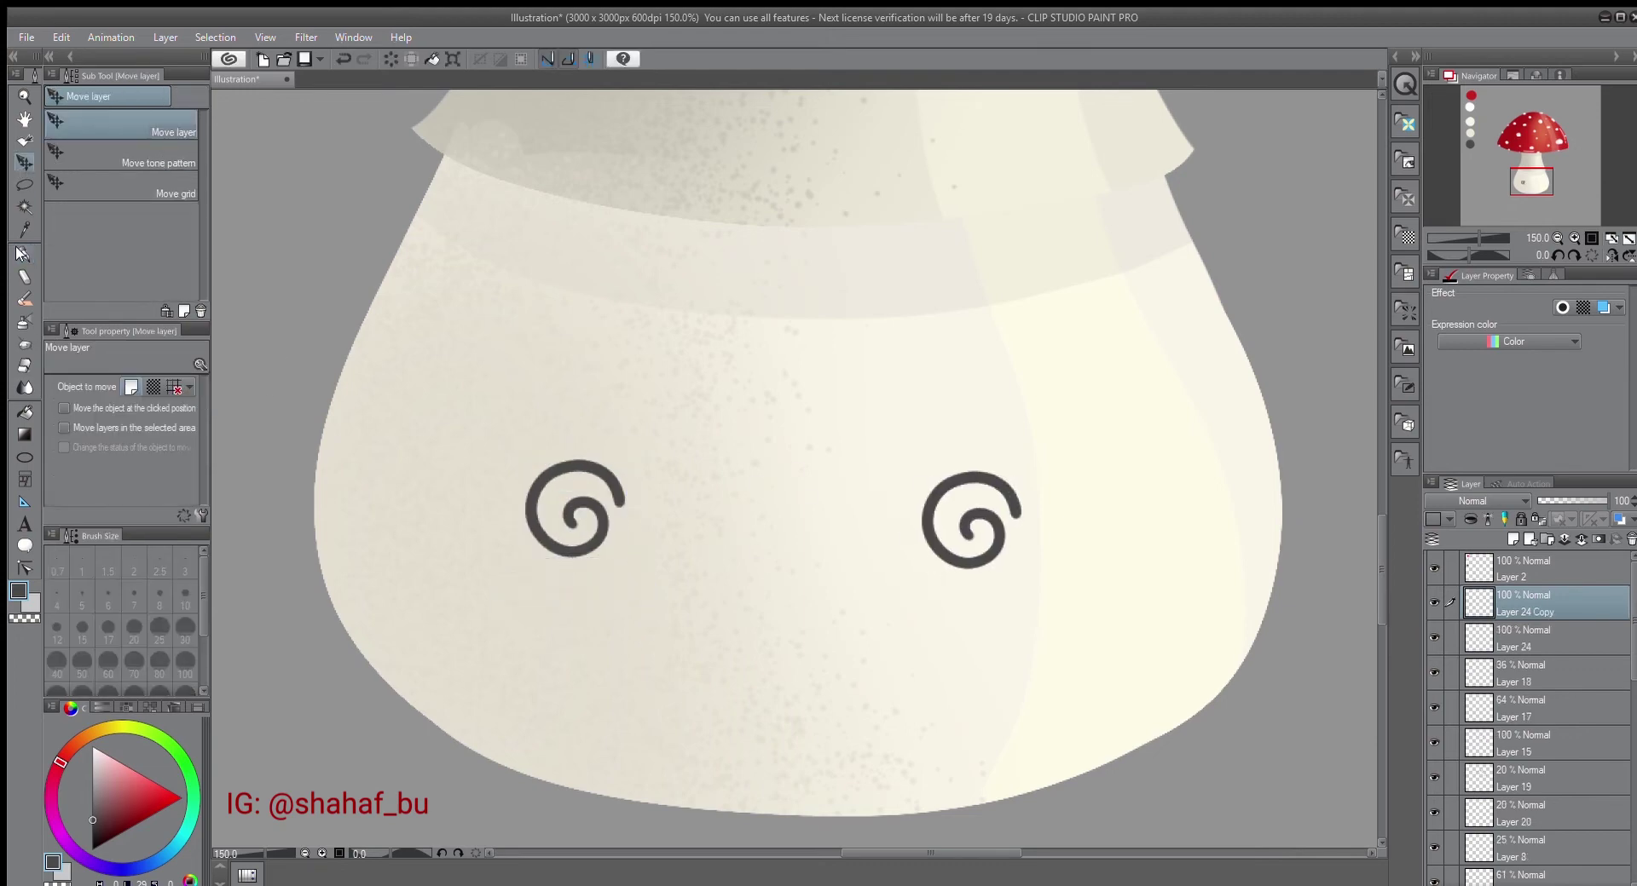
Draw a tall arch-shaped dark grey mouth between the eyes and fill it in with the Turnip pen enlarged to 29.3.
key(p)
mouse_move(718, 616)
mouse_down()
mouse_move(739, 529)
mouse_move(831, 577)
mouse_move(809, 495)
mouse_up()
scroll(846, 623, up, 1)
key(ctrl+z)
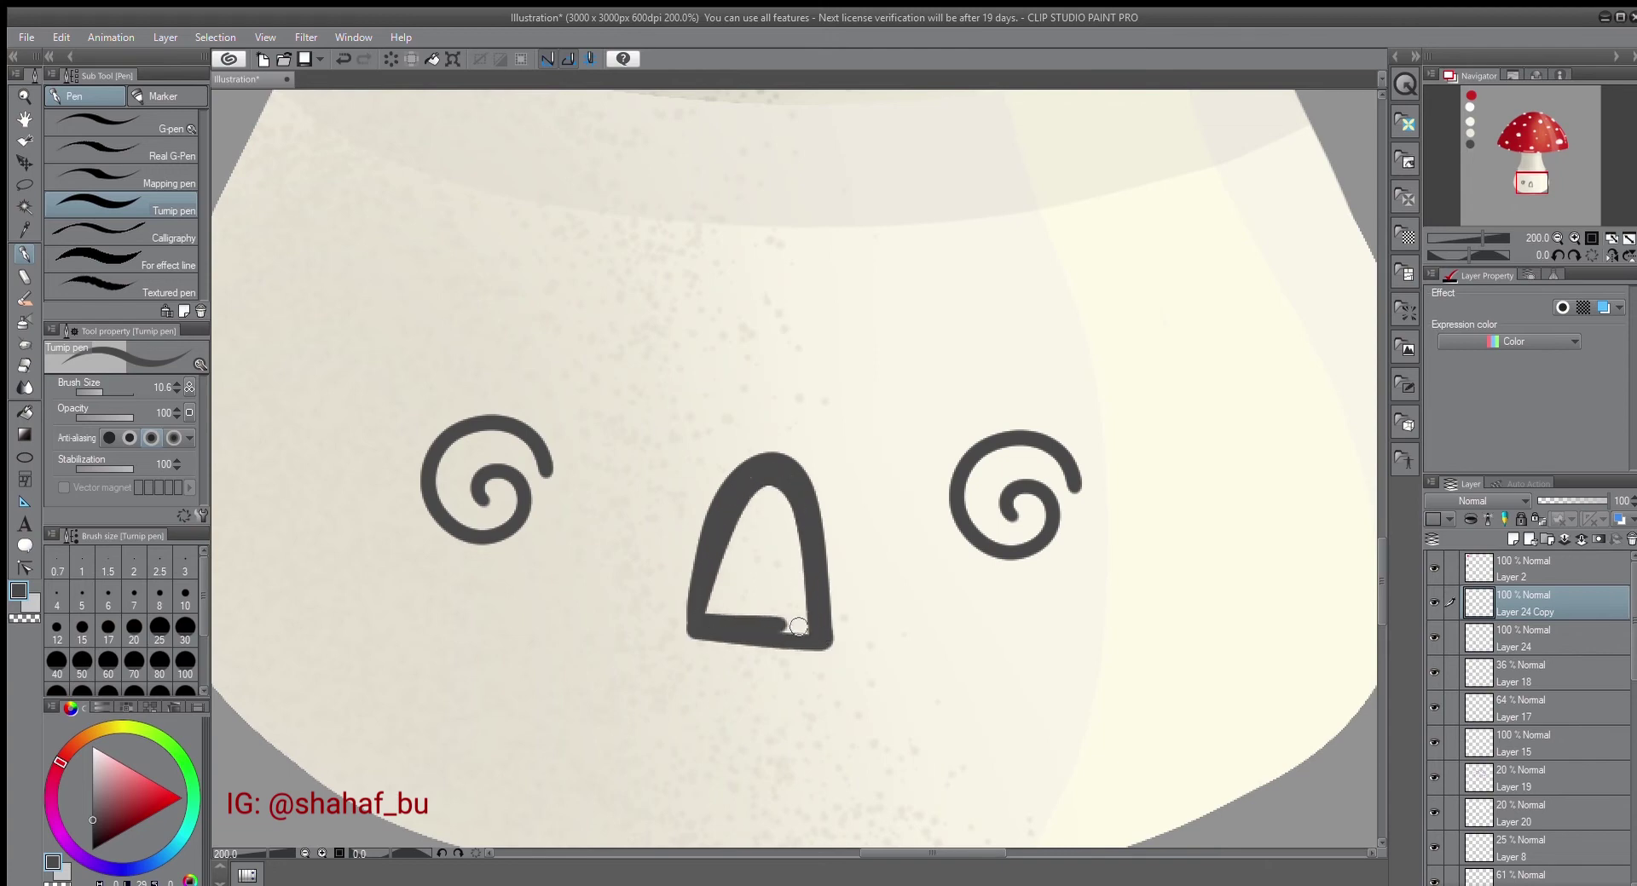
key(bracketright)
key(bracketright)
key(bracketright)
mouse_move(750, 511)
mouse_down()
mouse_move(742, 547)
mouse_move(776, 503)
mouse_up()
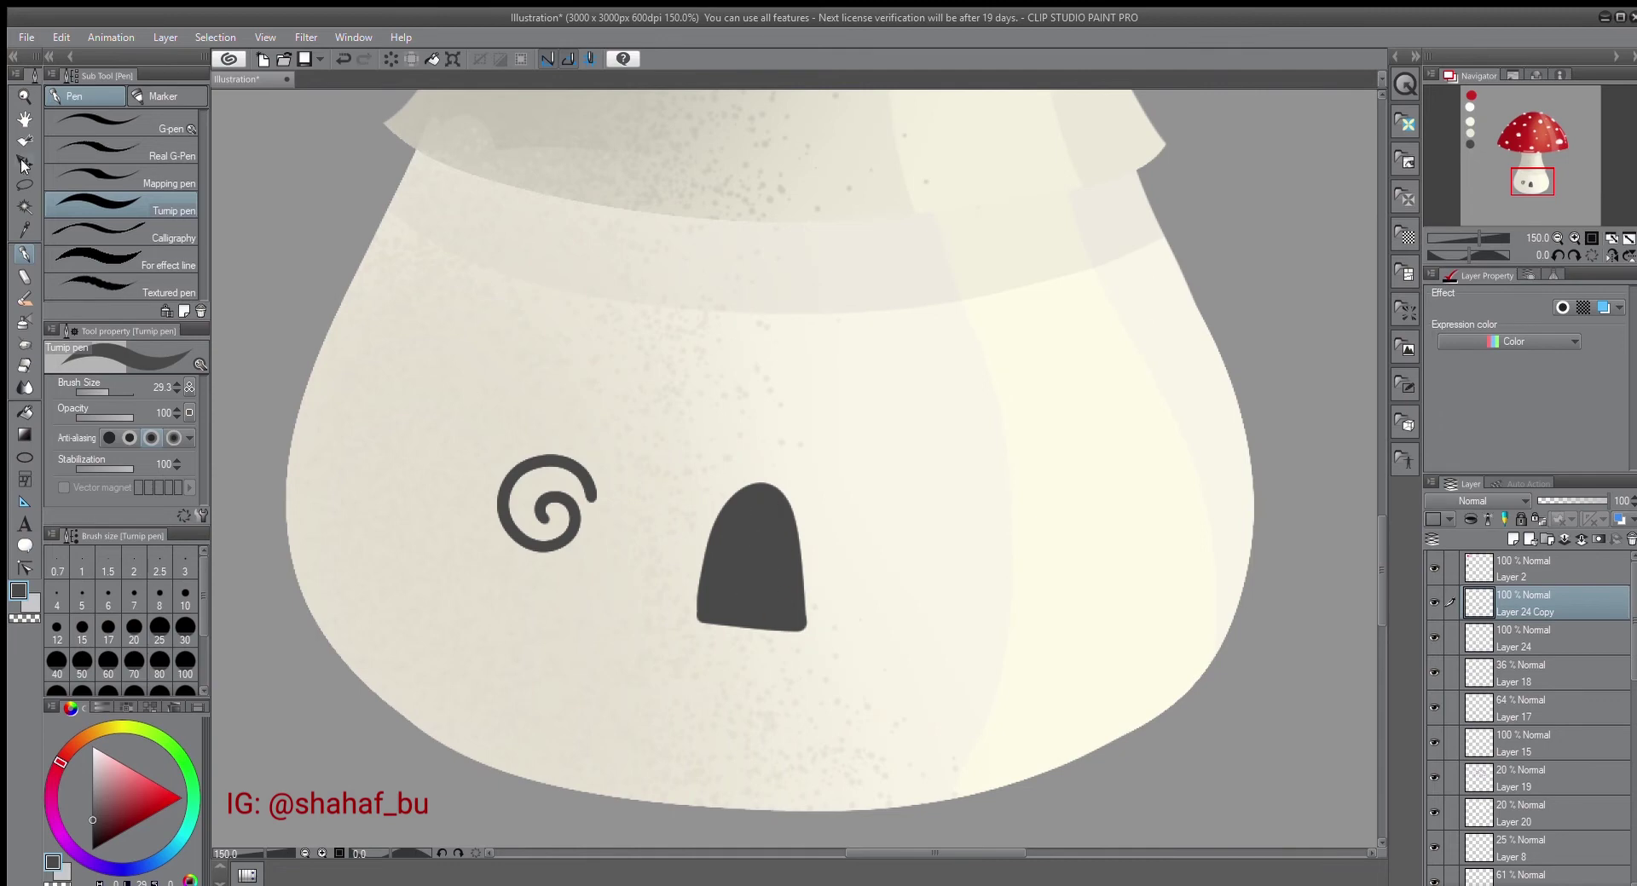
Duplicate the spiral eye layer and place the copy on the stem base to the right of the mouth.
click(24, 163)
drag(545, 507, 958, 537)
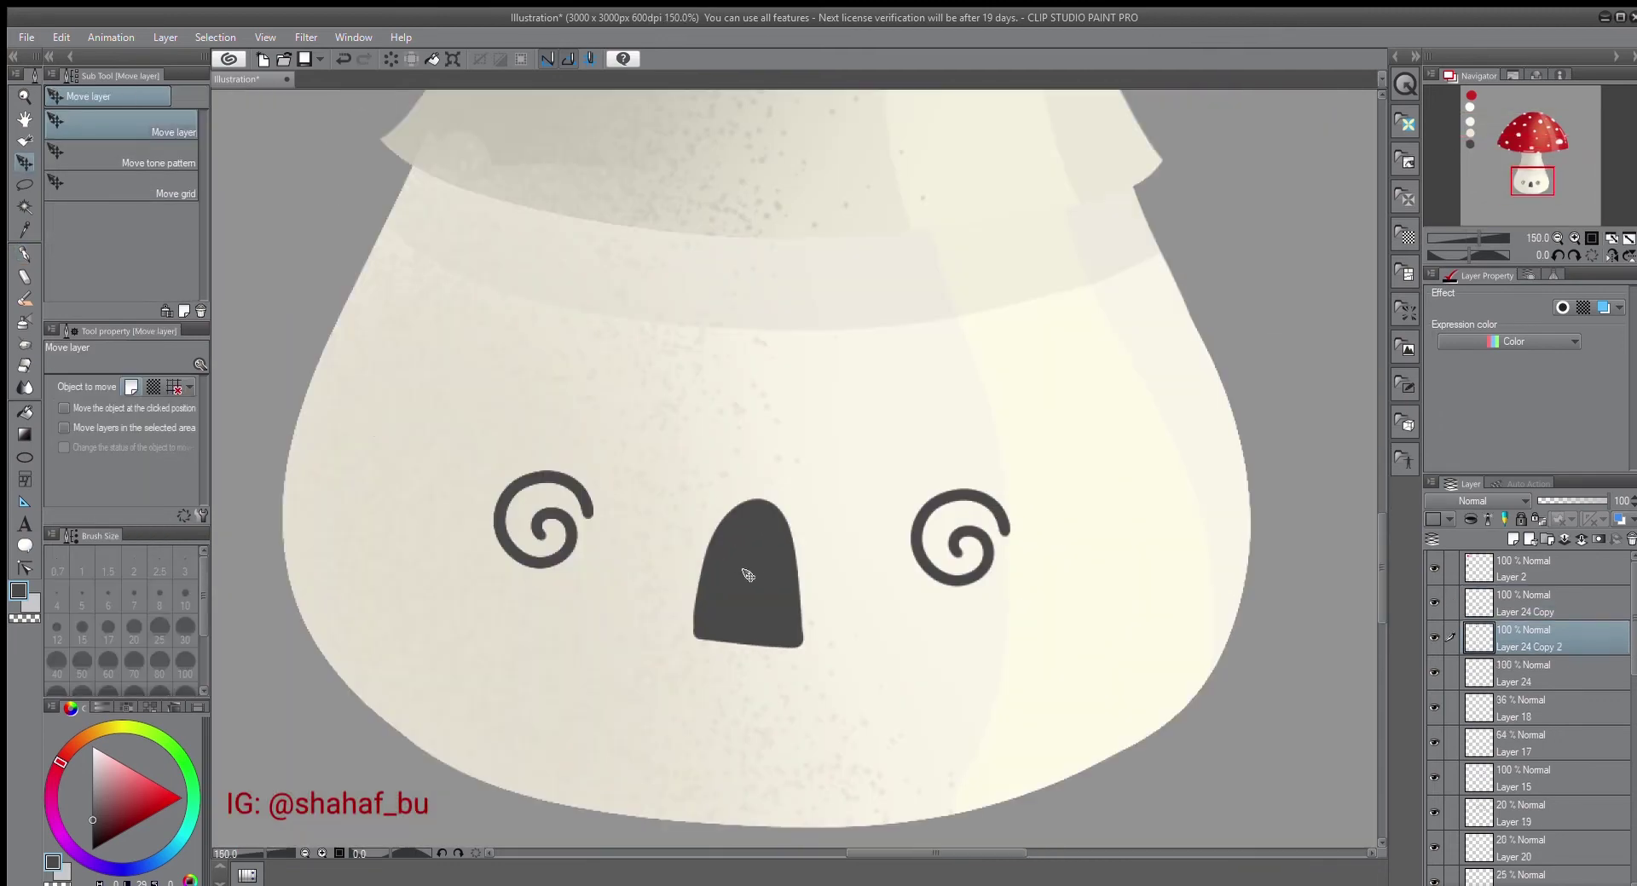
On a new layer beneath the spirals, fill the inside of both eyes with white using the Turnip pen at sizes 29.3 and 16.4.
click(1513, 539)
key(p)
key(x)
scroll(546, 528, up, 5)
drag(546, 516, 639, 566)
scroll(639, 566, down, 5)
scroll(511, 596, up, 8)
mouse_move(511, 693)
mouse_down()
mouse_move(452, 465)
mouse_move(601, 575)
mouse_up()
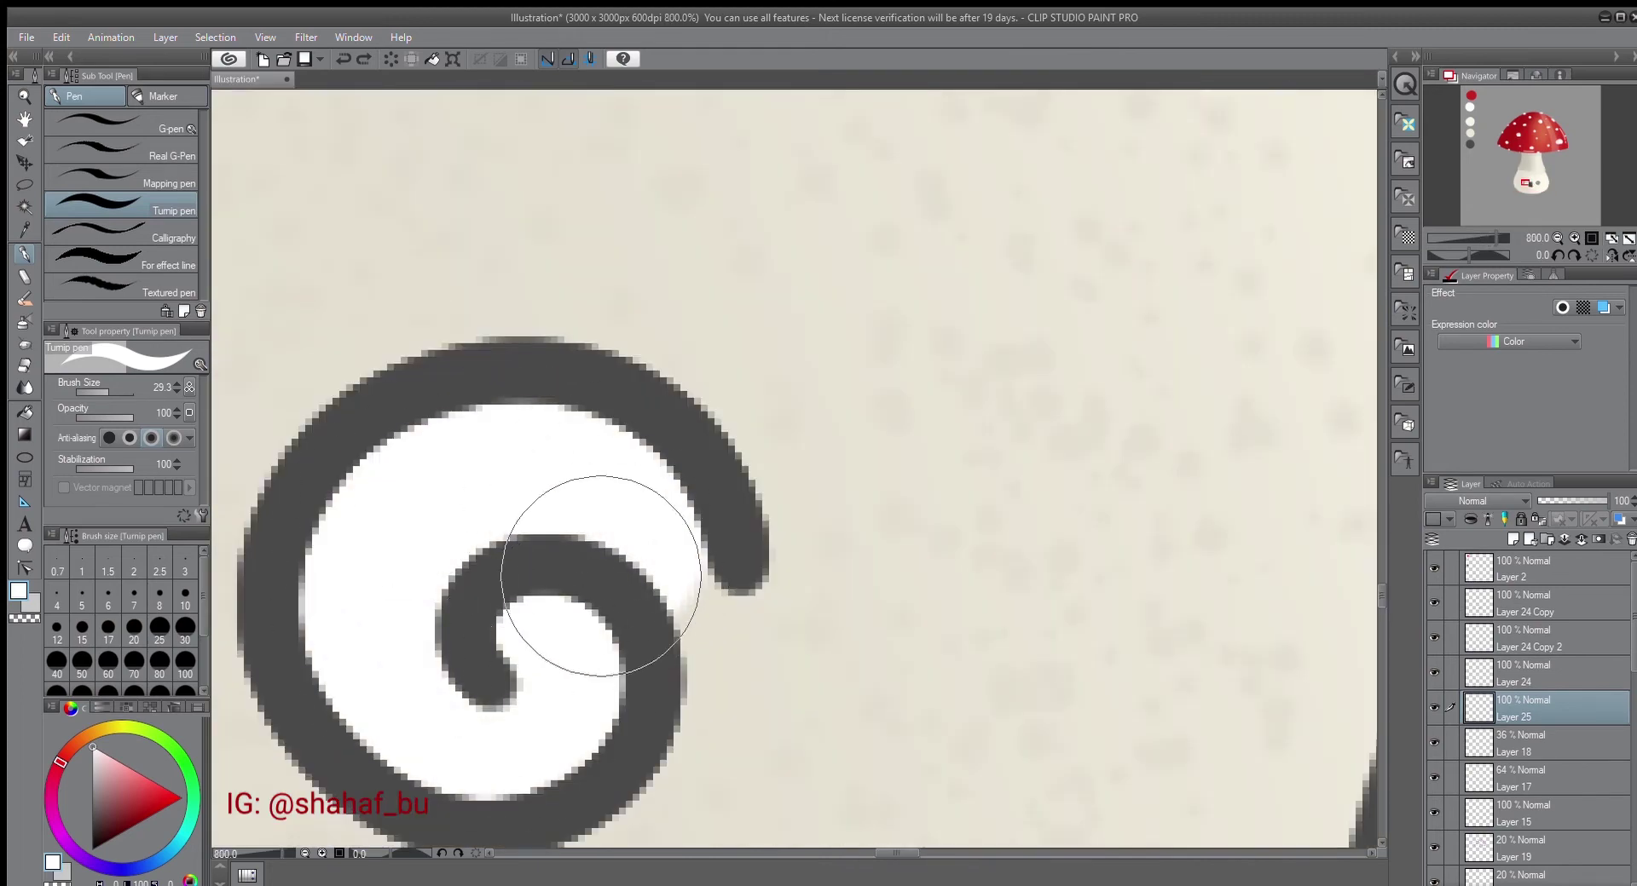
scroll(601, 575, down, 4)
drag(101, 386, 96, 389)
scroll(523, 409, up, 4)
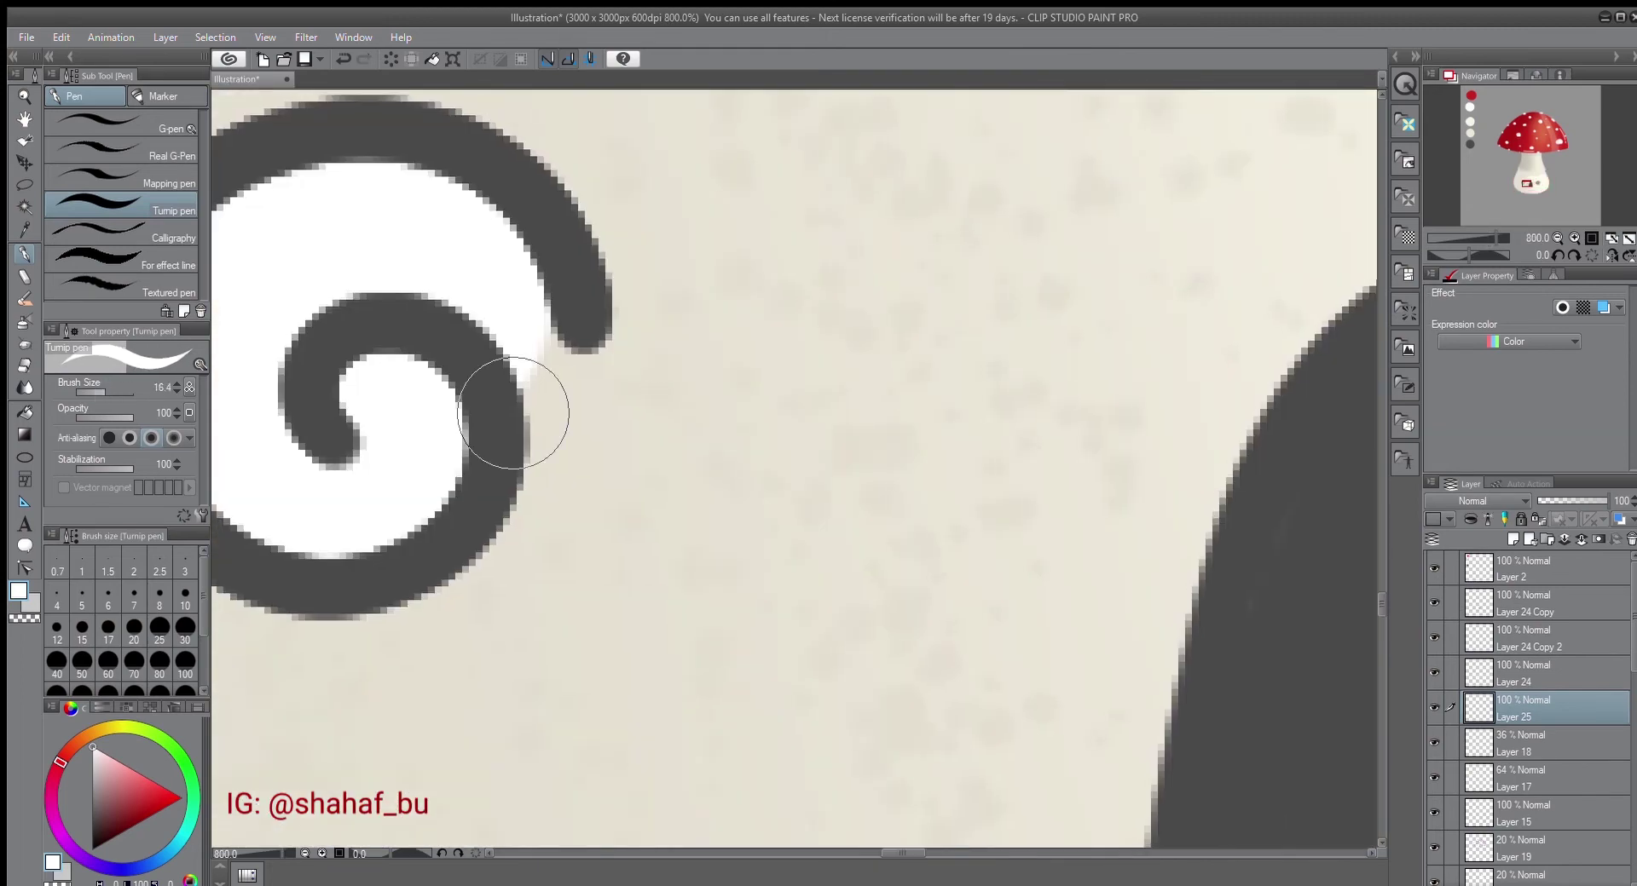
drag(522, 409, 365, 485)
scroll(366, 486, down, 6)
key(e)
Move the mouth layer slightly upward so the mouth sits between the two spiral eyes.
key(ctrl+z)
key(ctrl+z)
key(ctrl+z)
key(ctrl+z)
key(ctrl+z)
key(ctrl+z)
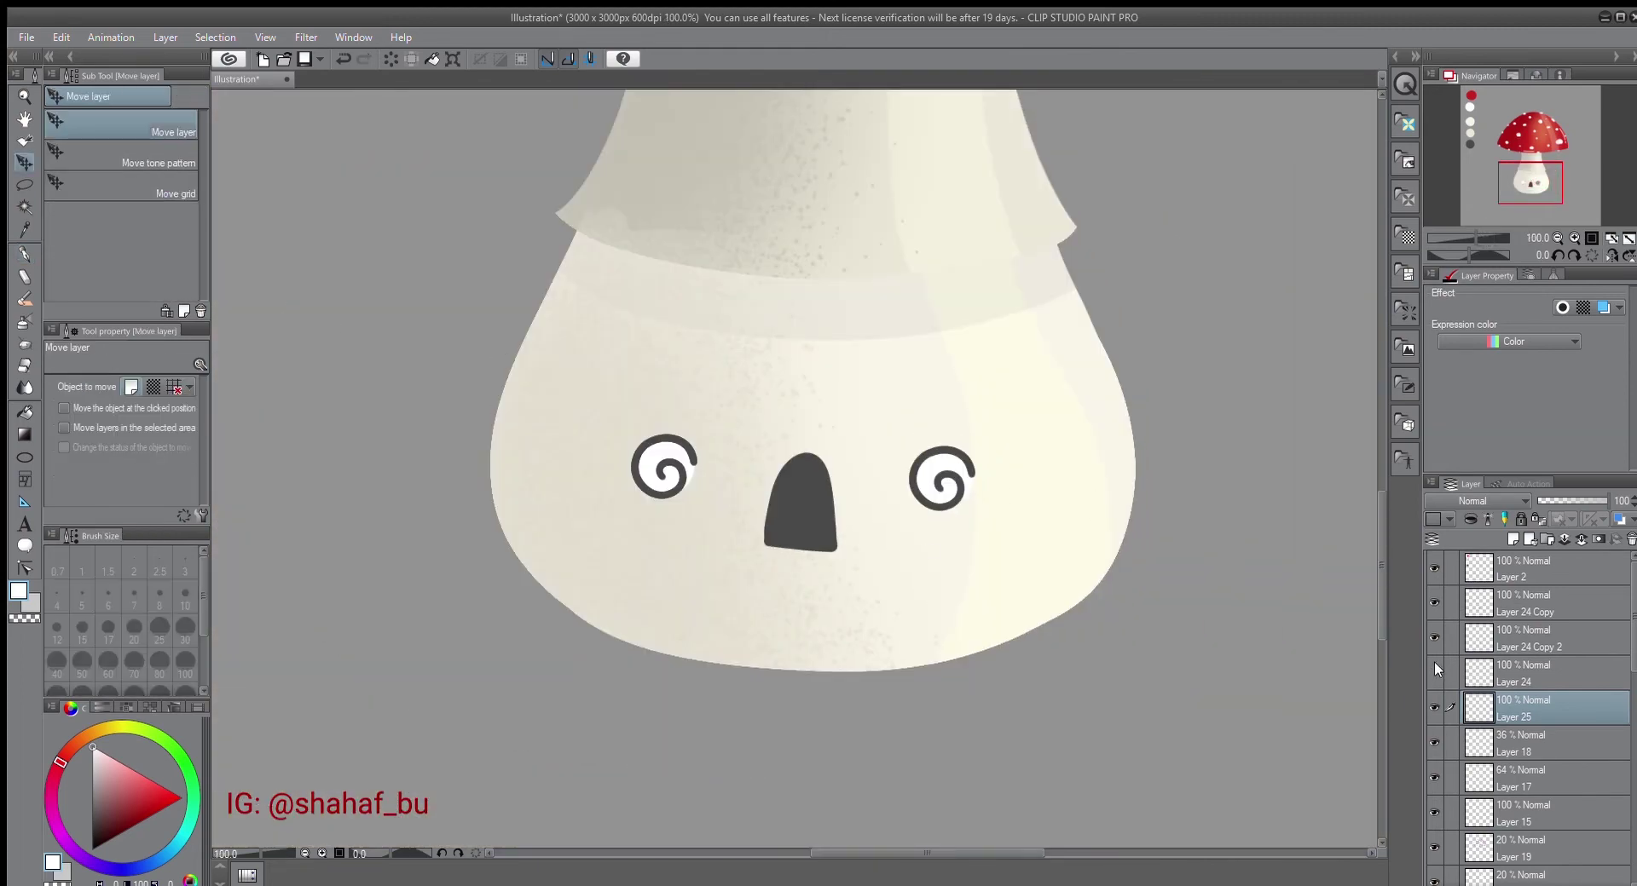
key(ctrl+z)
key(k)
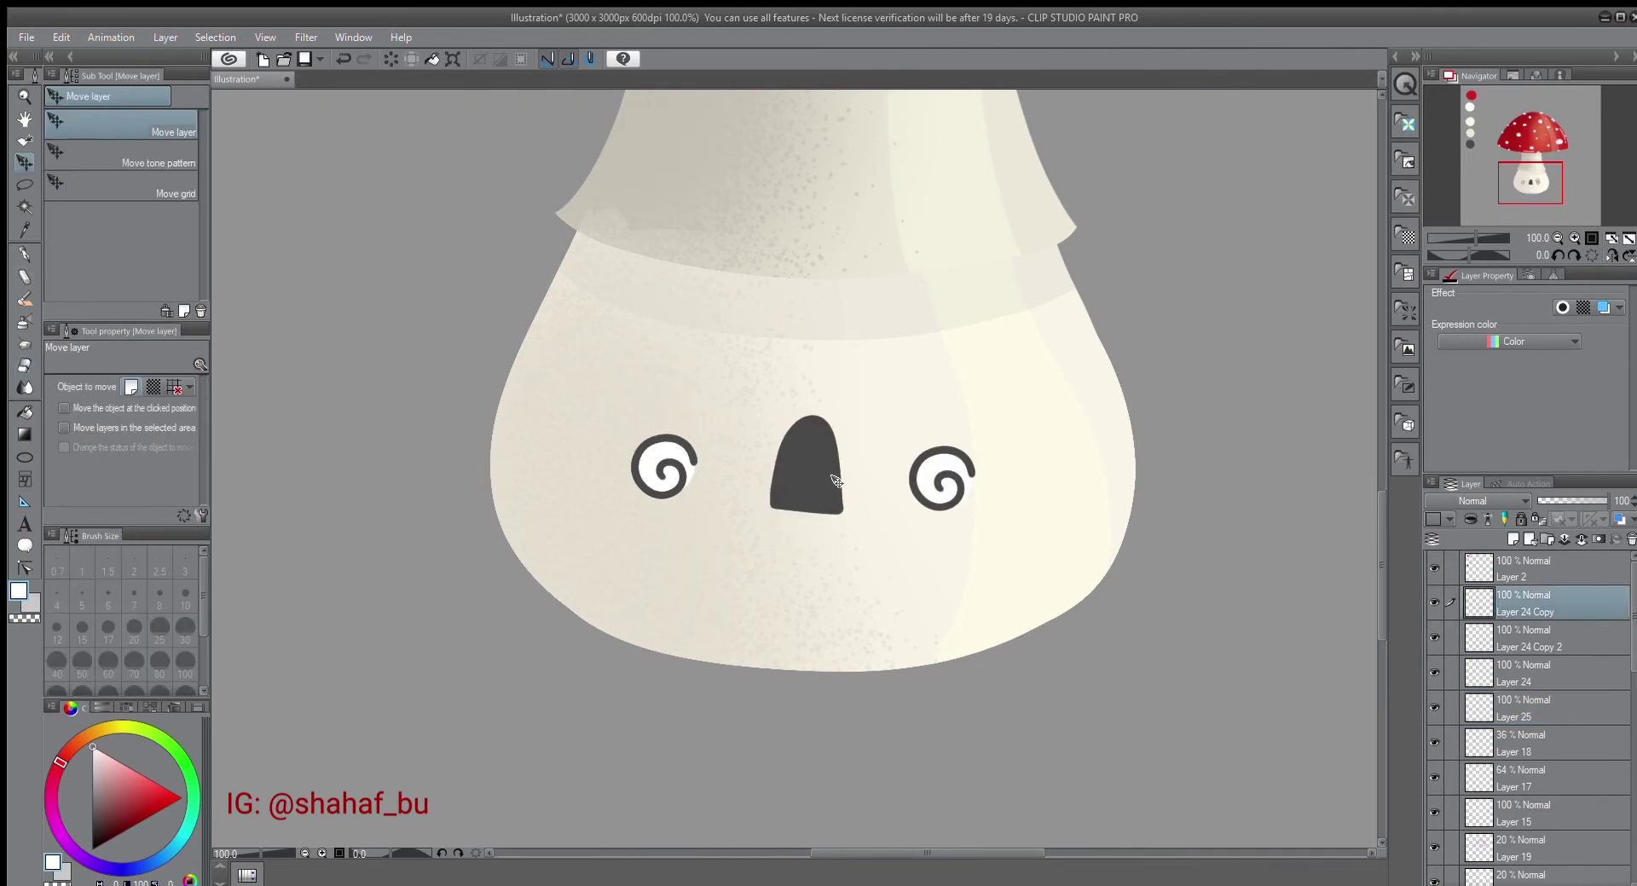
Select the mouth's outline from its layer and add a new layer above it for the teeth.
ctrl+click(1468, 618)
key(p)
scroll(794, 469, up, 4)
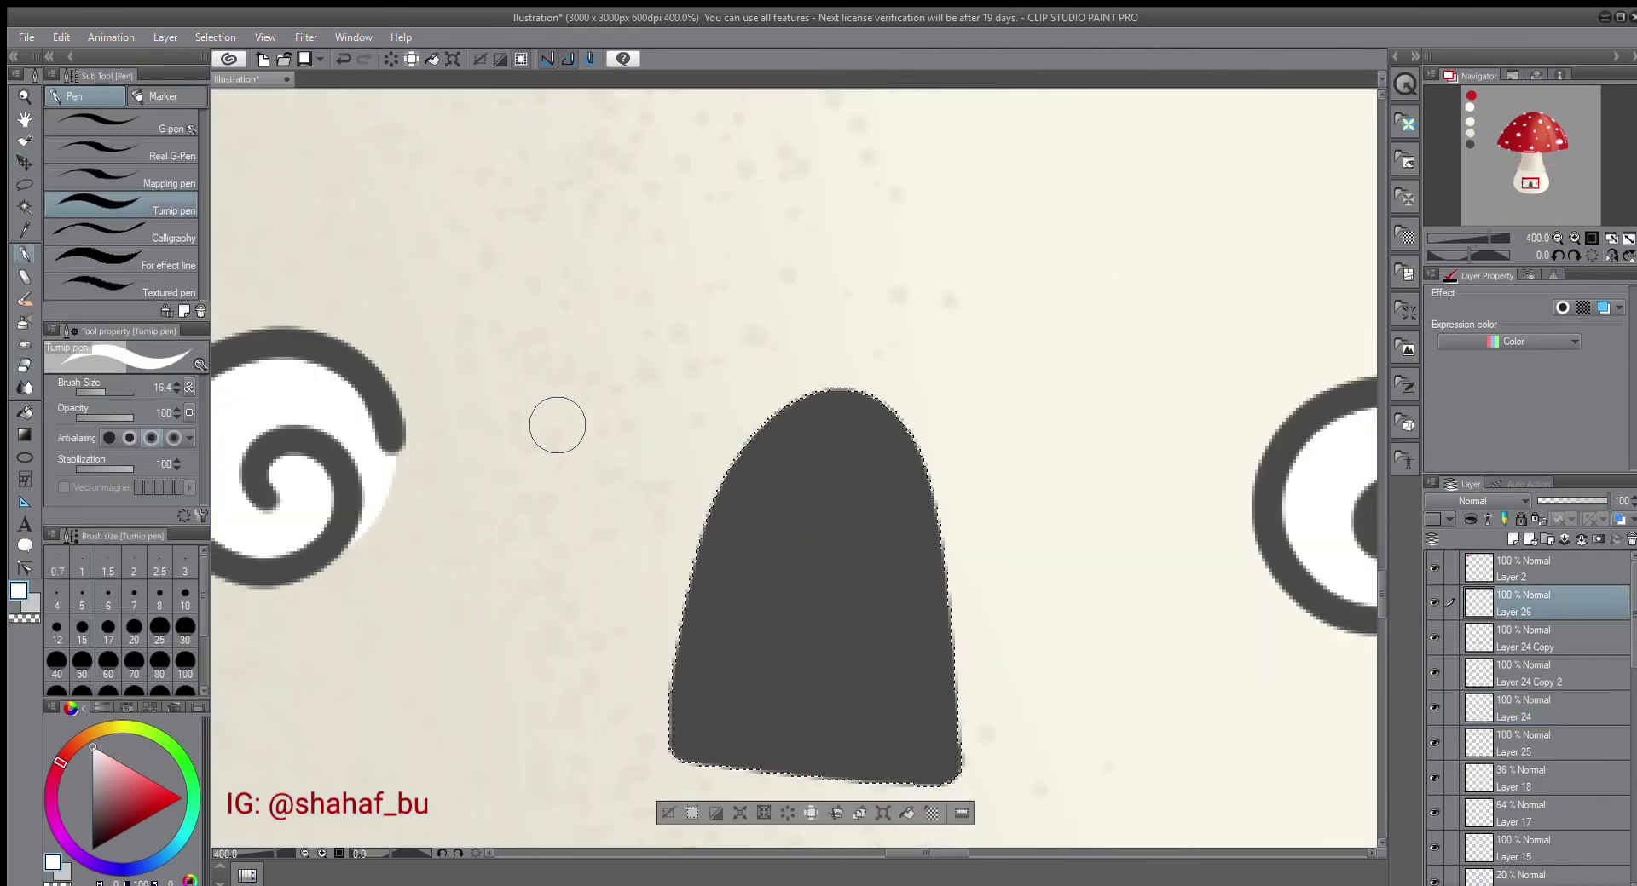
Try painting two white teeth at the top of the mouth with the Turnip pen, size 12.2.
mouse_move(853, 401)
mouse_down()
mouse_move(890, 490)
mouse_move(916, 462)
mouse_move(805, 399)
mouse_move(737, 488)
mouse_move(760, 462)
mouse_move(743, 440)
mouse_move(904, 430)
mouse_up()
scroll(904, 429, down, 4)
scroll(485, 493, up, 2)
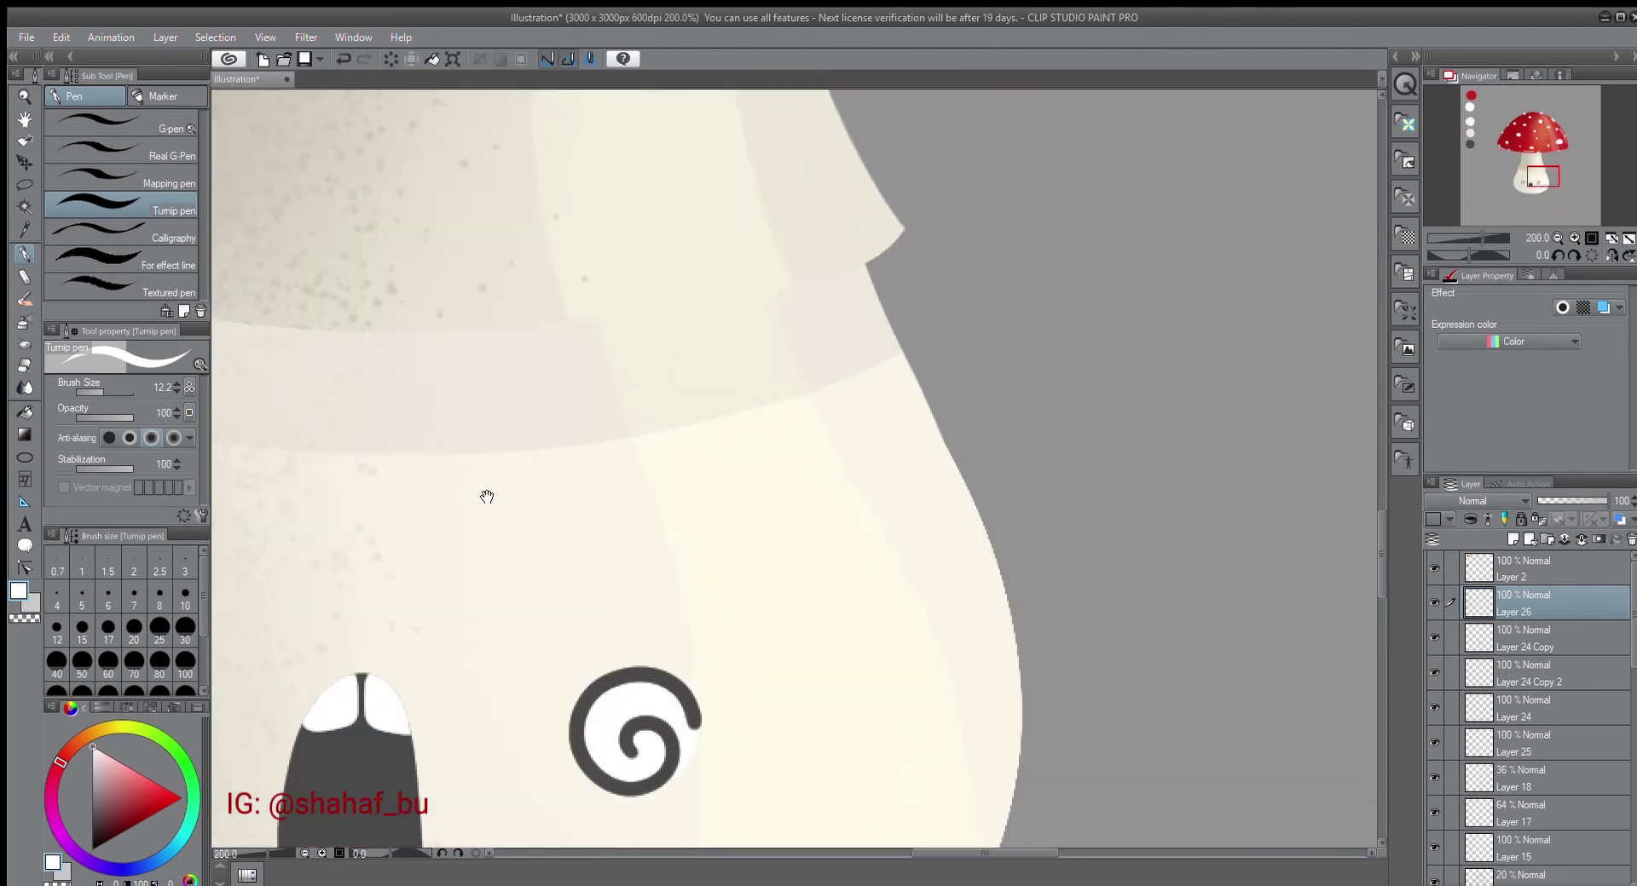
key(ctrl+t)
key(Return)
key(Delete)
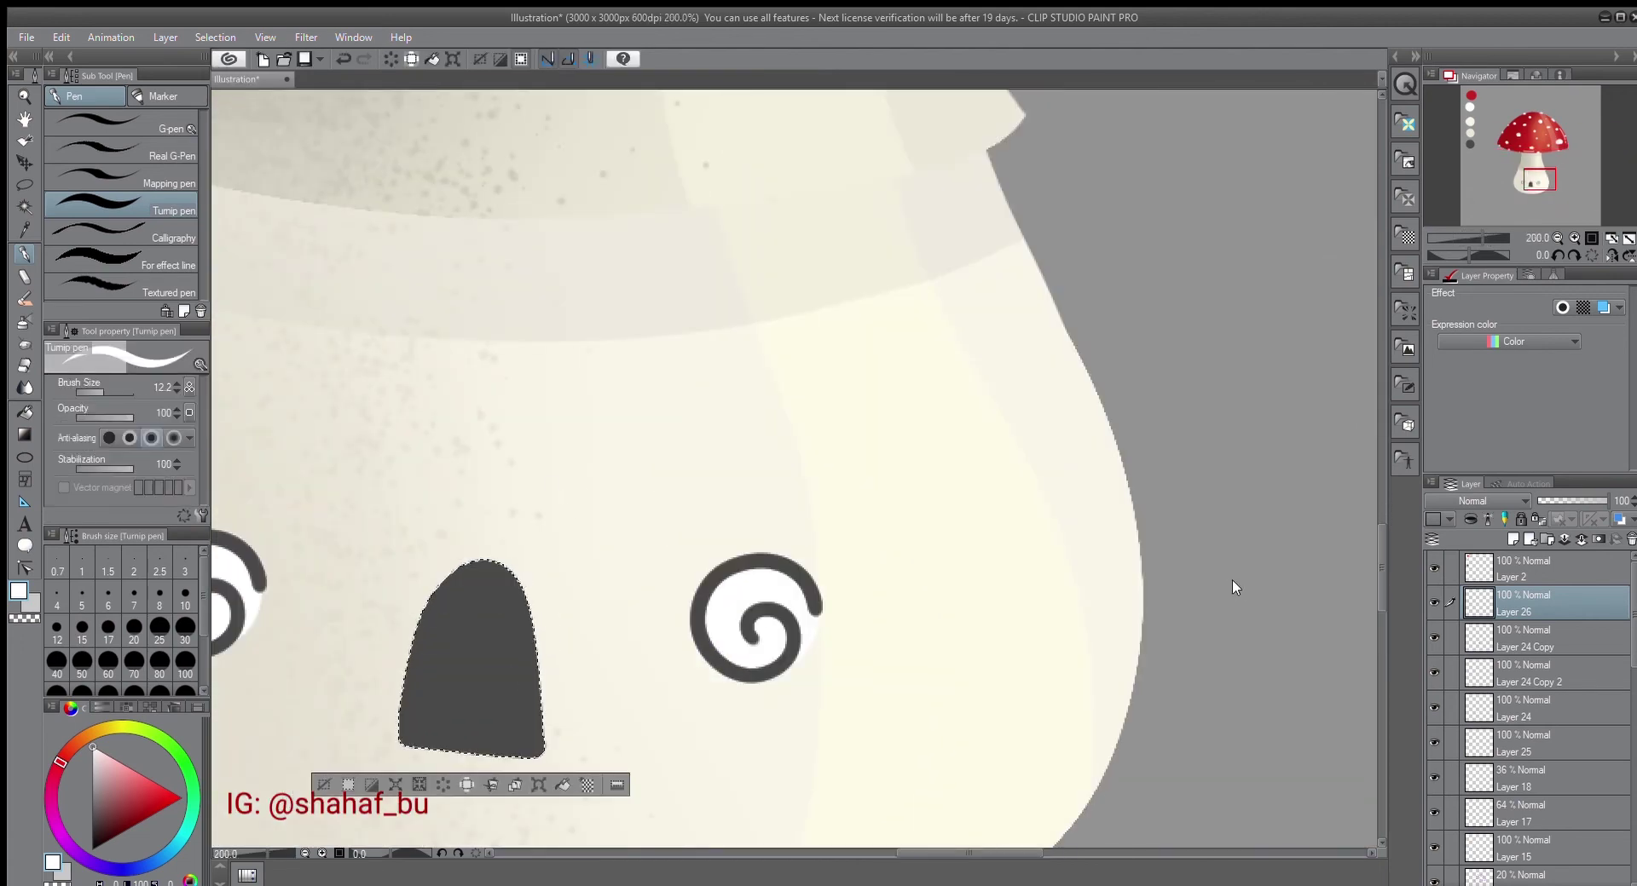
Paint two squarer white front teeth inside the top of the mouth selection, leaving a dark gap between them.
scroll(395, 755, up, 2)
drag(96, 390, 89, 391)
drag(612, 375, 658, 467)
drag(554, 373, 508, 443)
scroll(507, 439, down, 2)
scroll(694, 585, down, 2)
key(w)
click(694, 585)
key(p)
scroll(694, 584, up, 3)
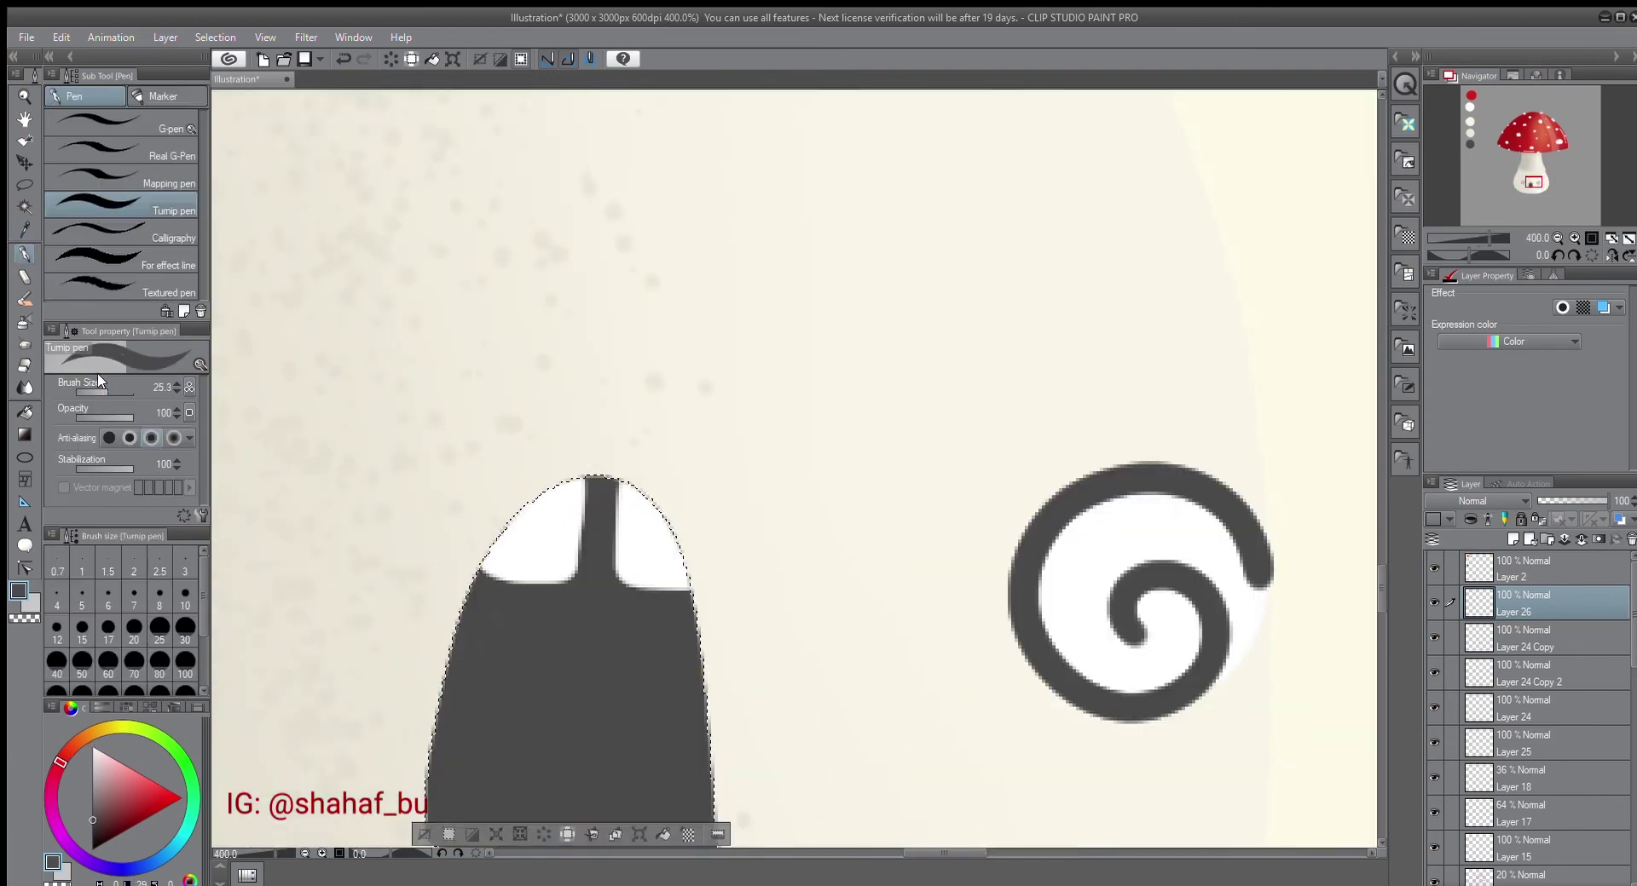
On a new layer above the mouth, spray darker grey speckles over its lower part with the Spray airbrush, size 39.2, and deselect.
click(1526, 639)
alt+click(519, 633)
scroll(518, 633, down, 4)
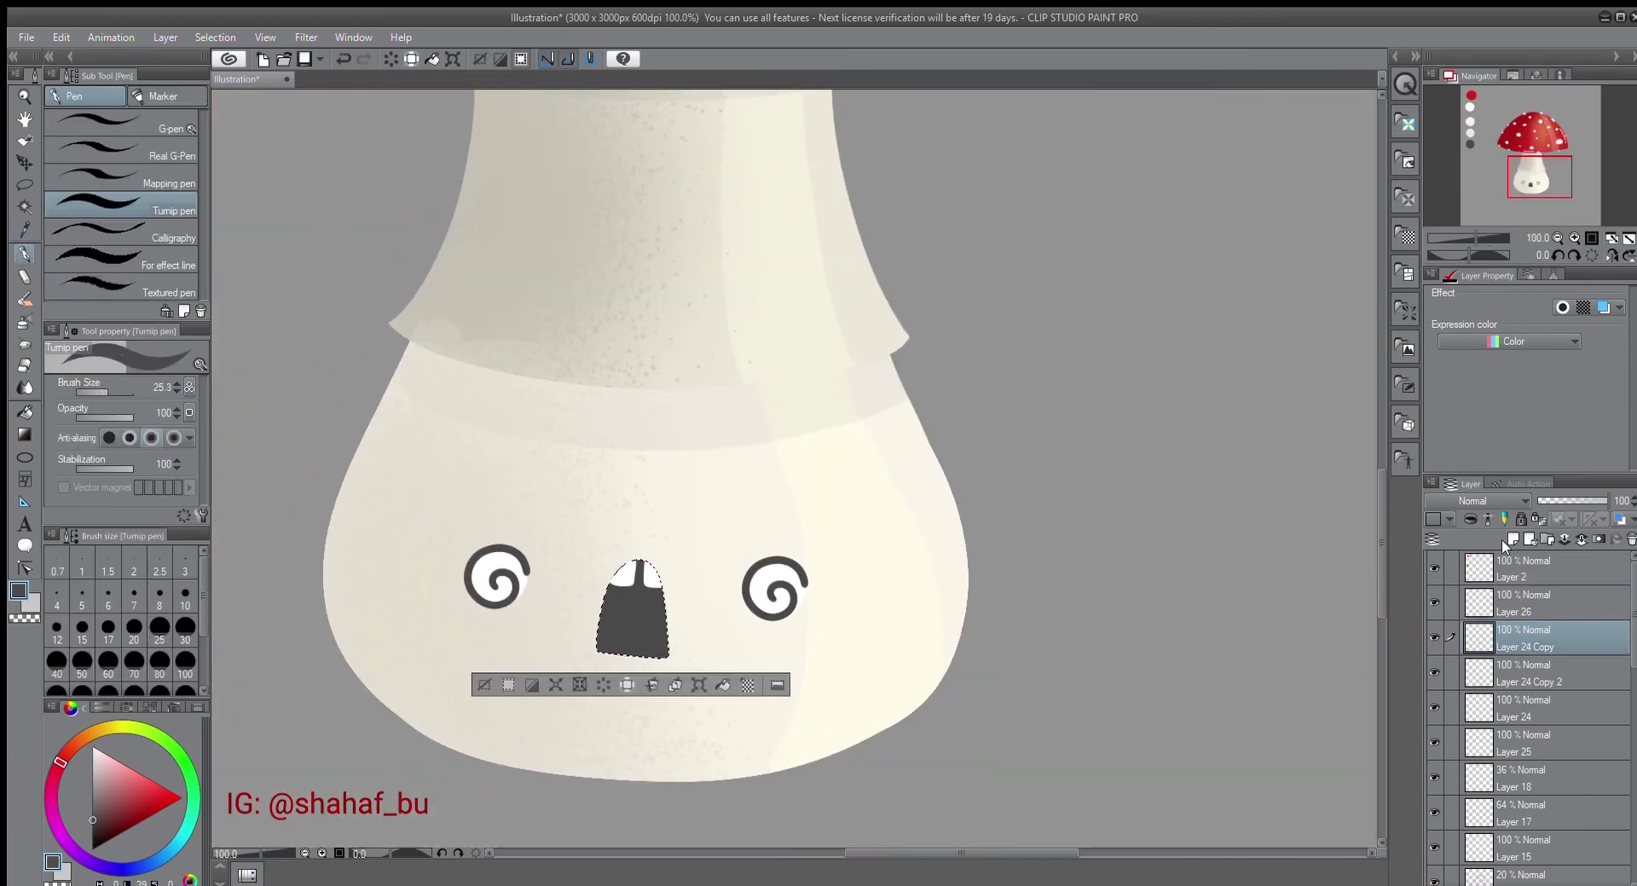
click(25, 322)
scroll(617, 653, up, 2)
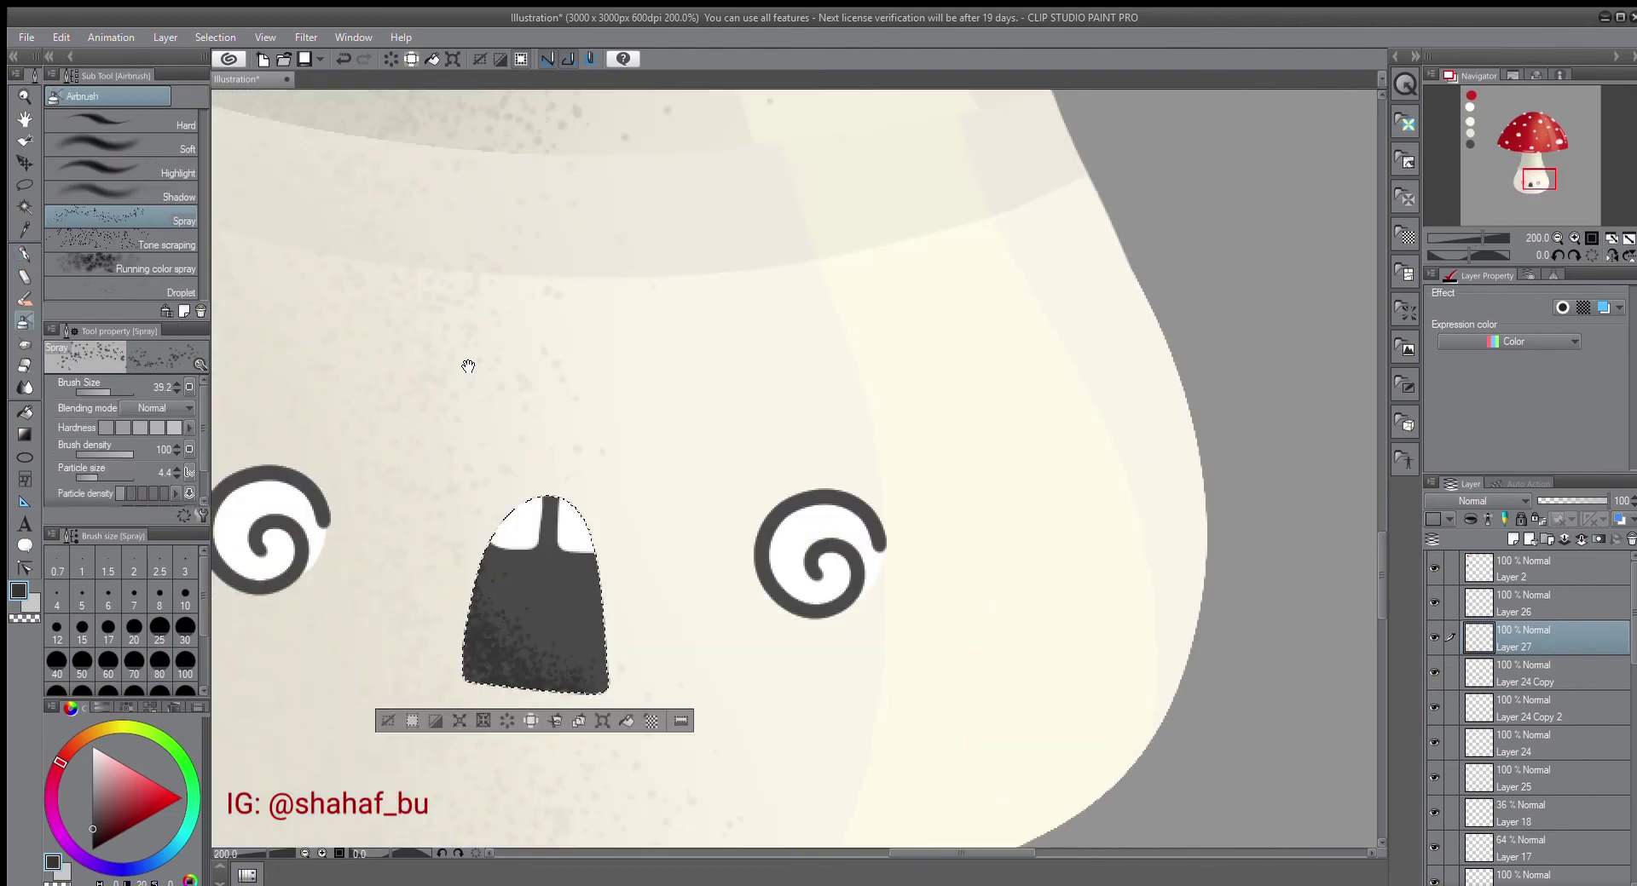
scroll(467, 364, down, 3)
scroll(548, 467, down, 1)
drag(548, 467, 537, 479)
scroll(537, 479, down, 2)
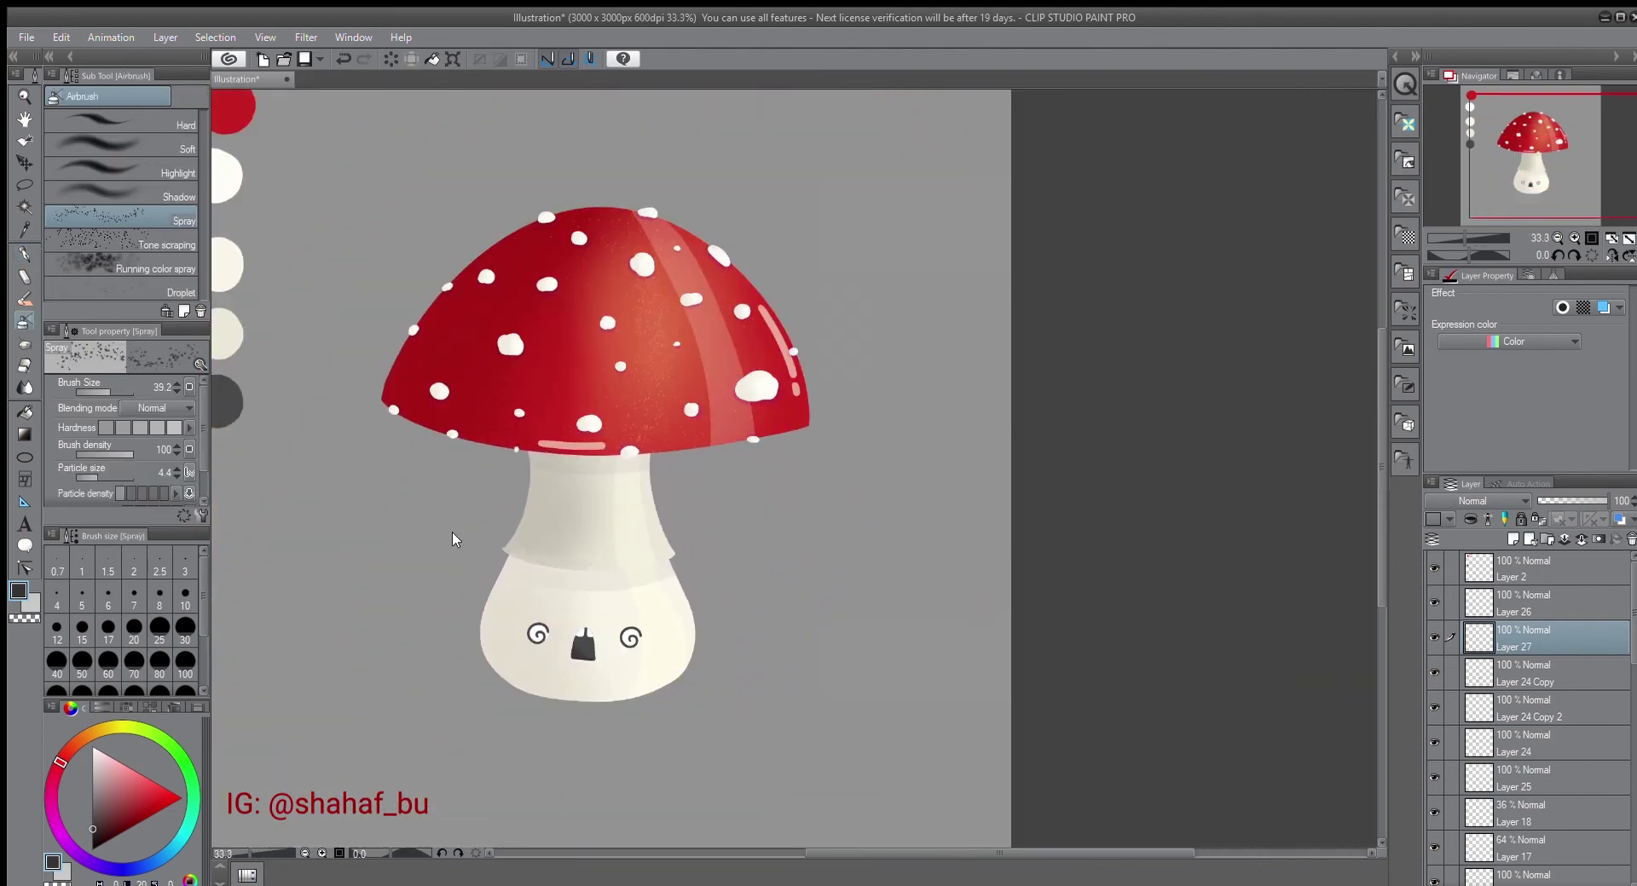
On a new layer behind the mushroom, airbrush a yellow glow around its outline with the Soft brush, size 301.1, and set the layer opacity to 27%.
scroll(464, 478, up, 1)
scroll(464, 478, down, 2)
scroll(1633, 669, down, 10)
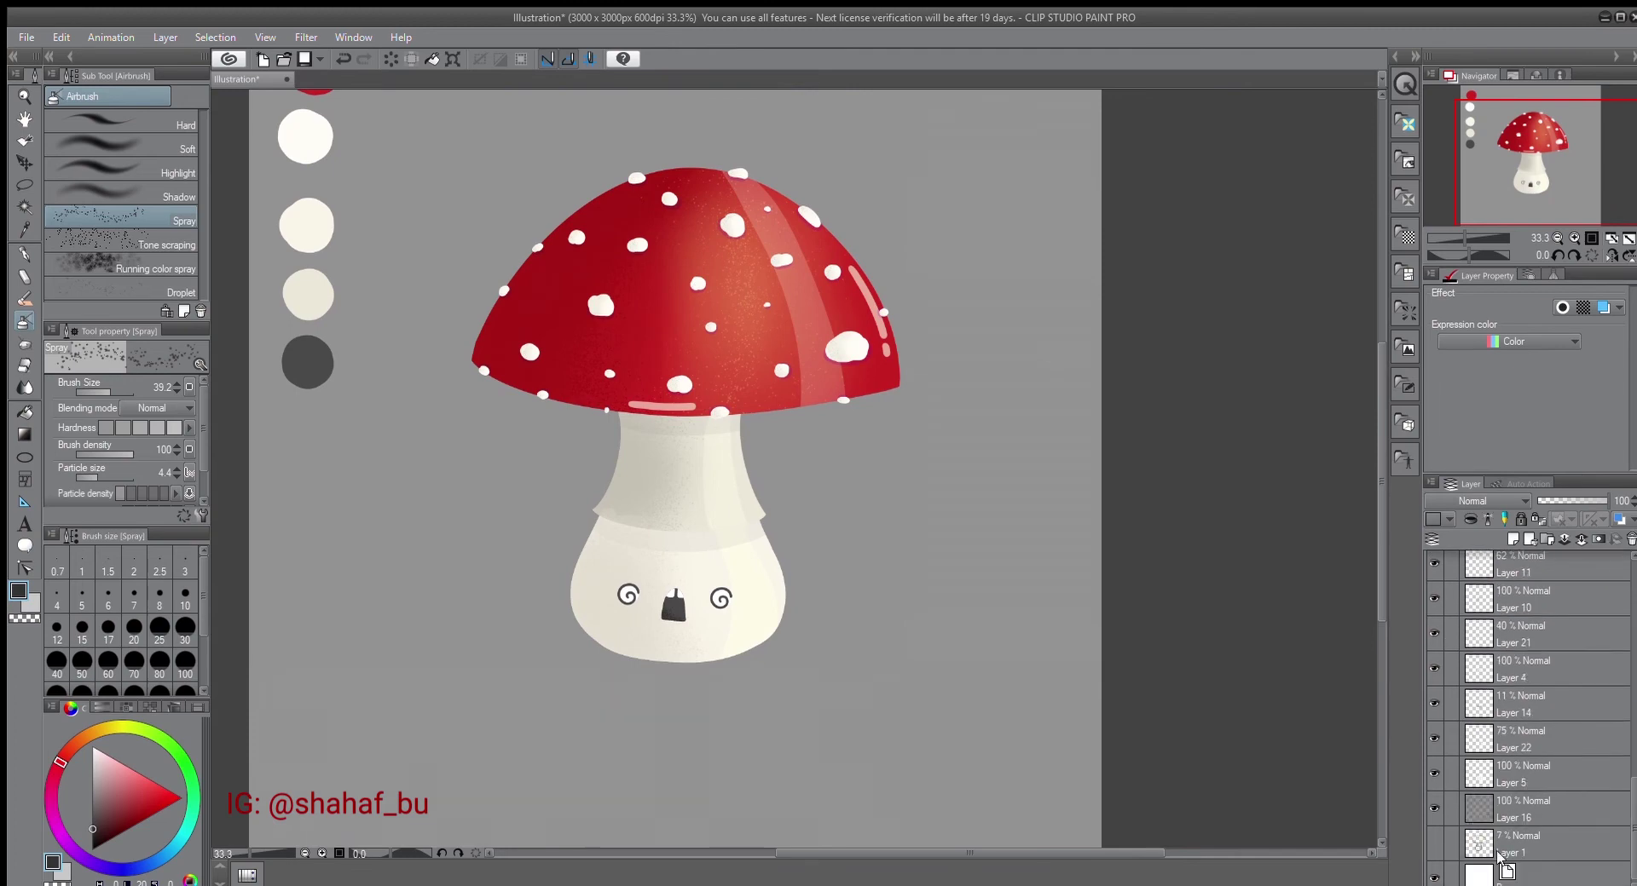
click(1525, 809)
click(171, 149)
click(120, 726)
drag(117, 389, 136, 390)
mouse_move(610, 409)
mouse_down()
mouse_move(582, 528)
mouse_move(737, 450)
mouse_move(738, 635)
mouse_move(495, 356)
mouse_move(880, 382)
mouse_move(480, 350)
mouse_move(824, 252)
mouse_move(886, 375)
mouse_up()
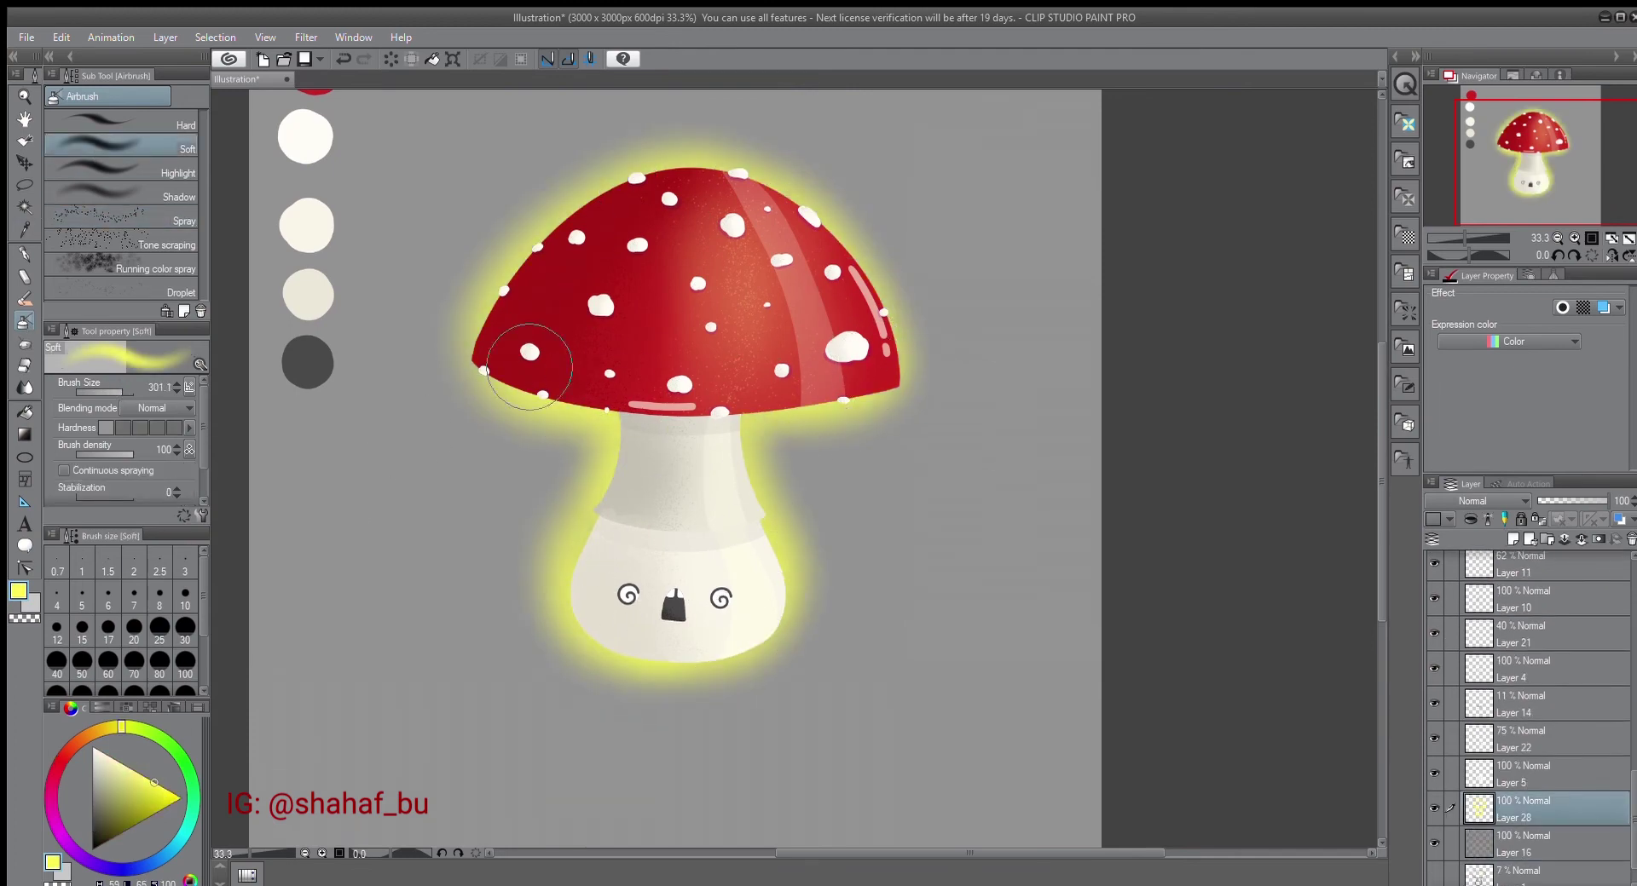
drag(1604, 501, 1548, 501)
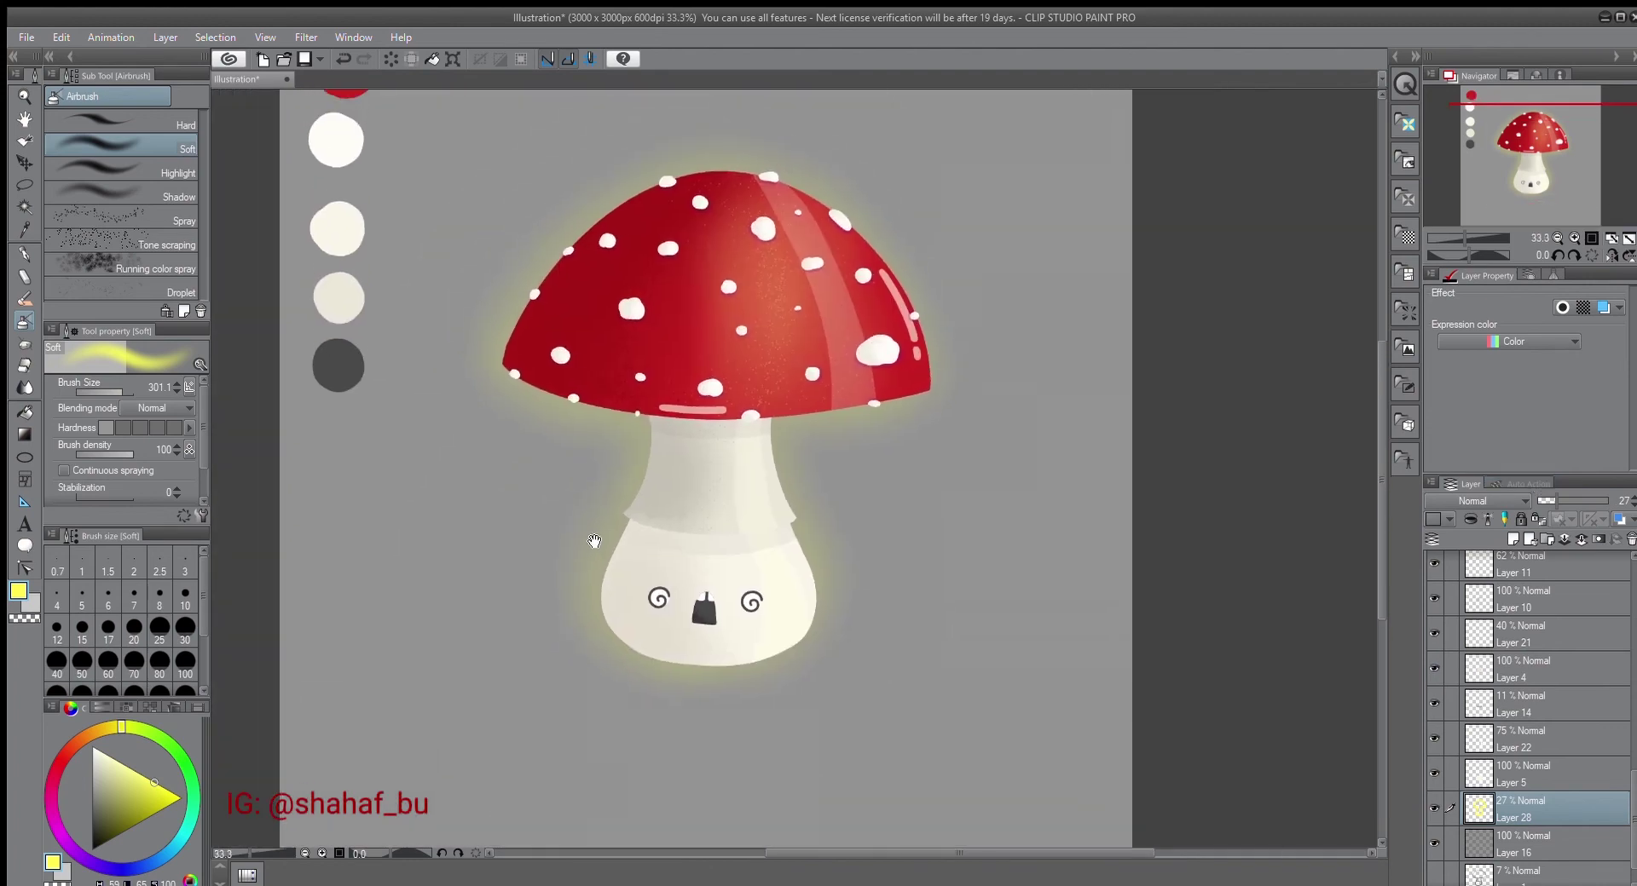
On a new layer above the light grey background, fill the canvas with dark grey, repeating the 60-opacity fill to deepen it.
key(ctrl+minus)
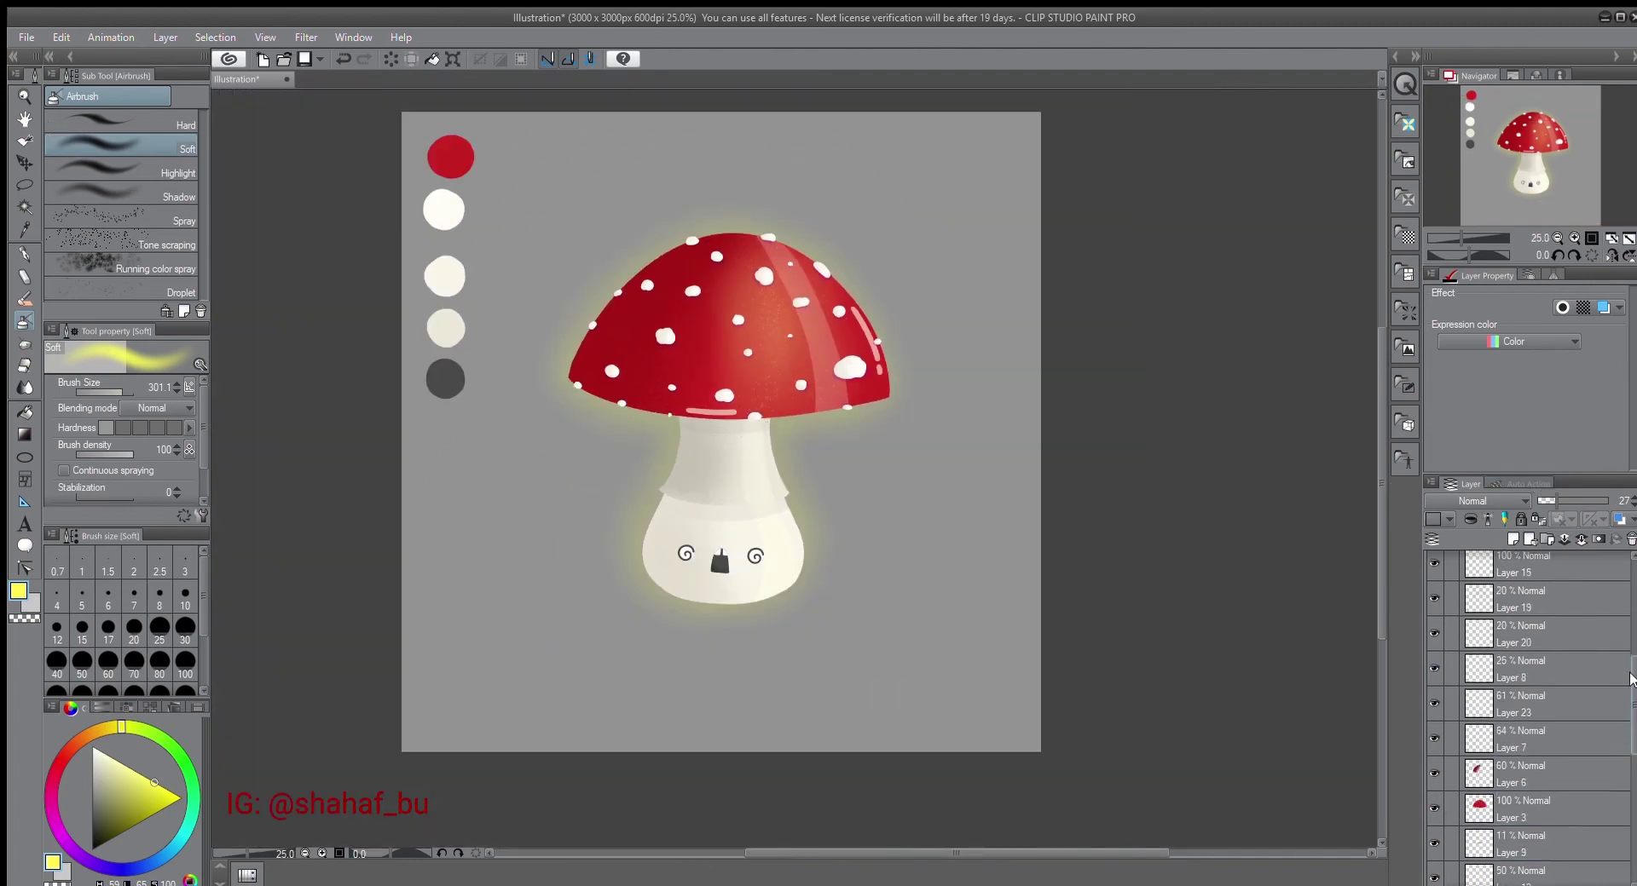
key(i)
drag(188, 770, 202, 762)
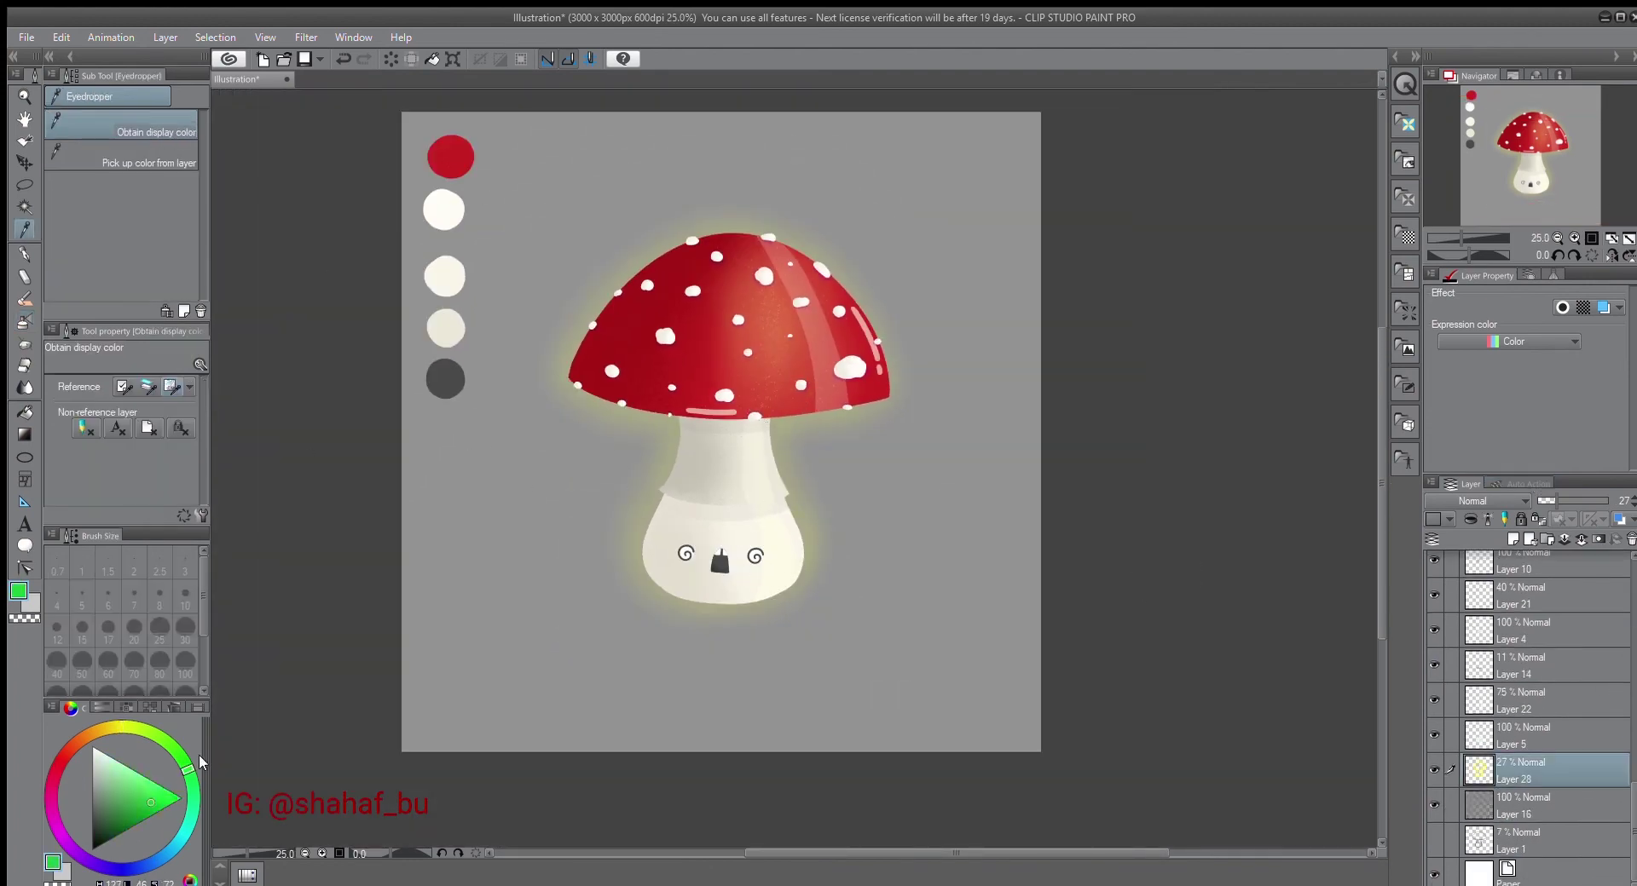
key(g)
key(ctrl+shift+n)
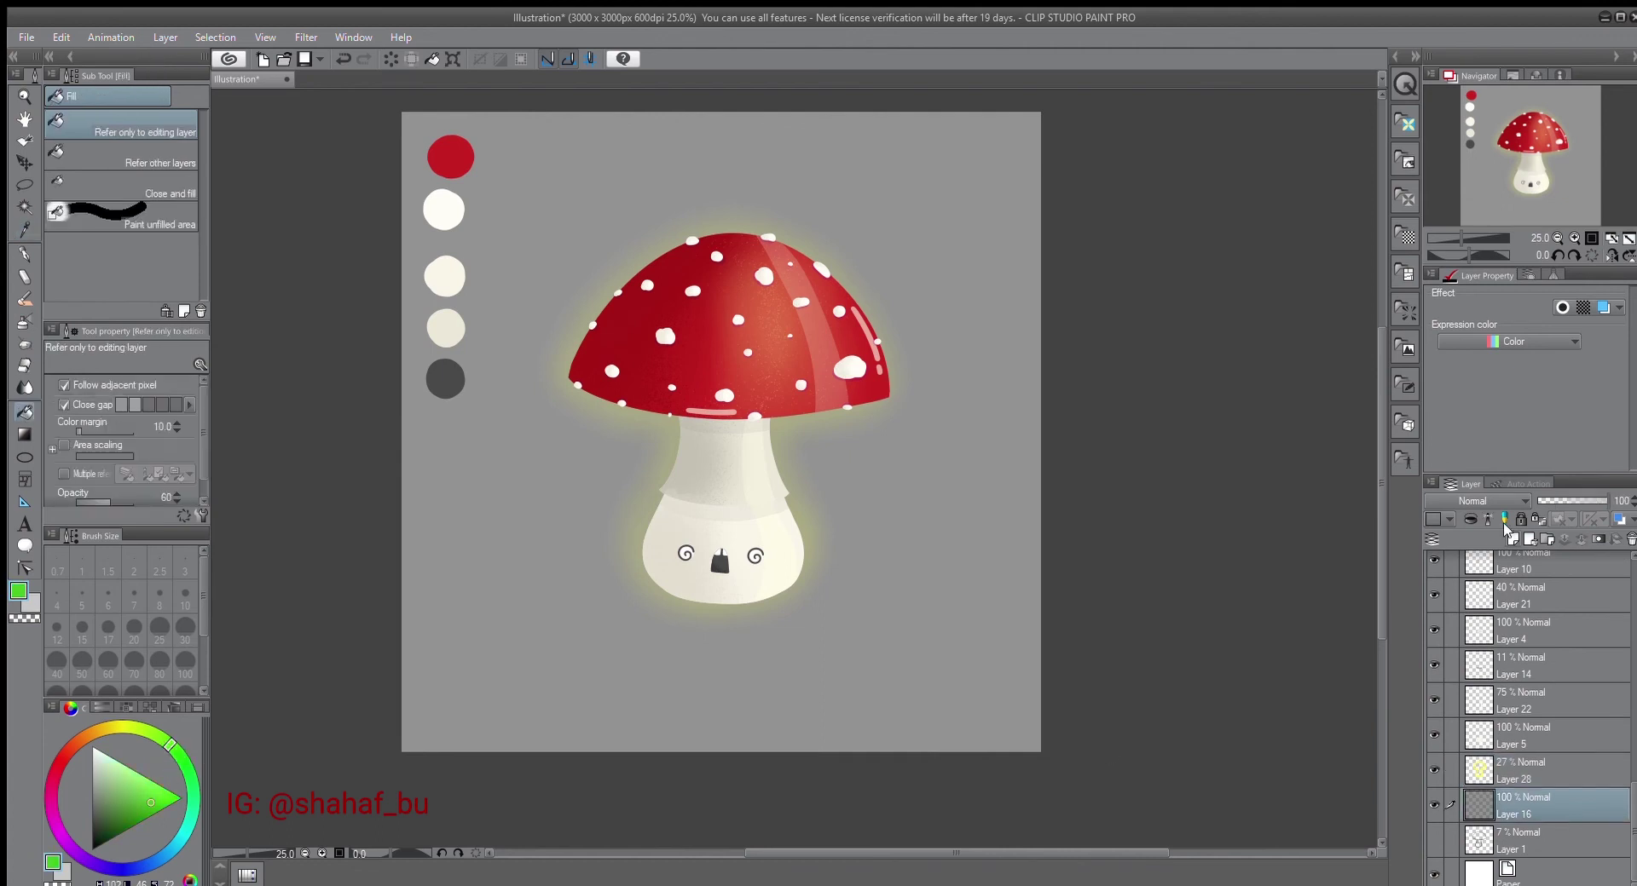
click(969, 259)
key(ctrl+z)
click(437, 571)
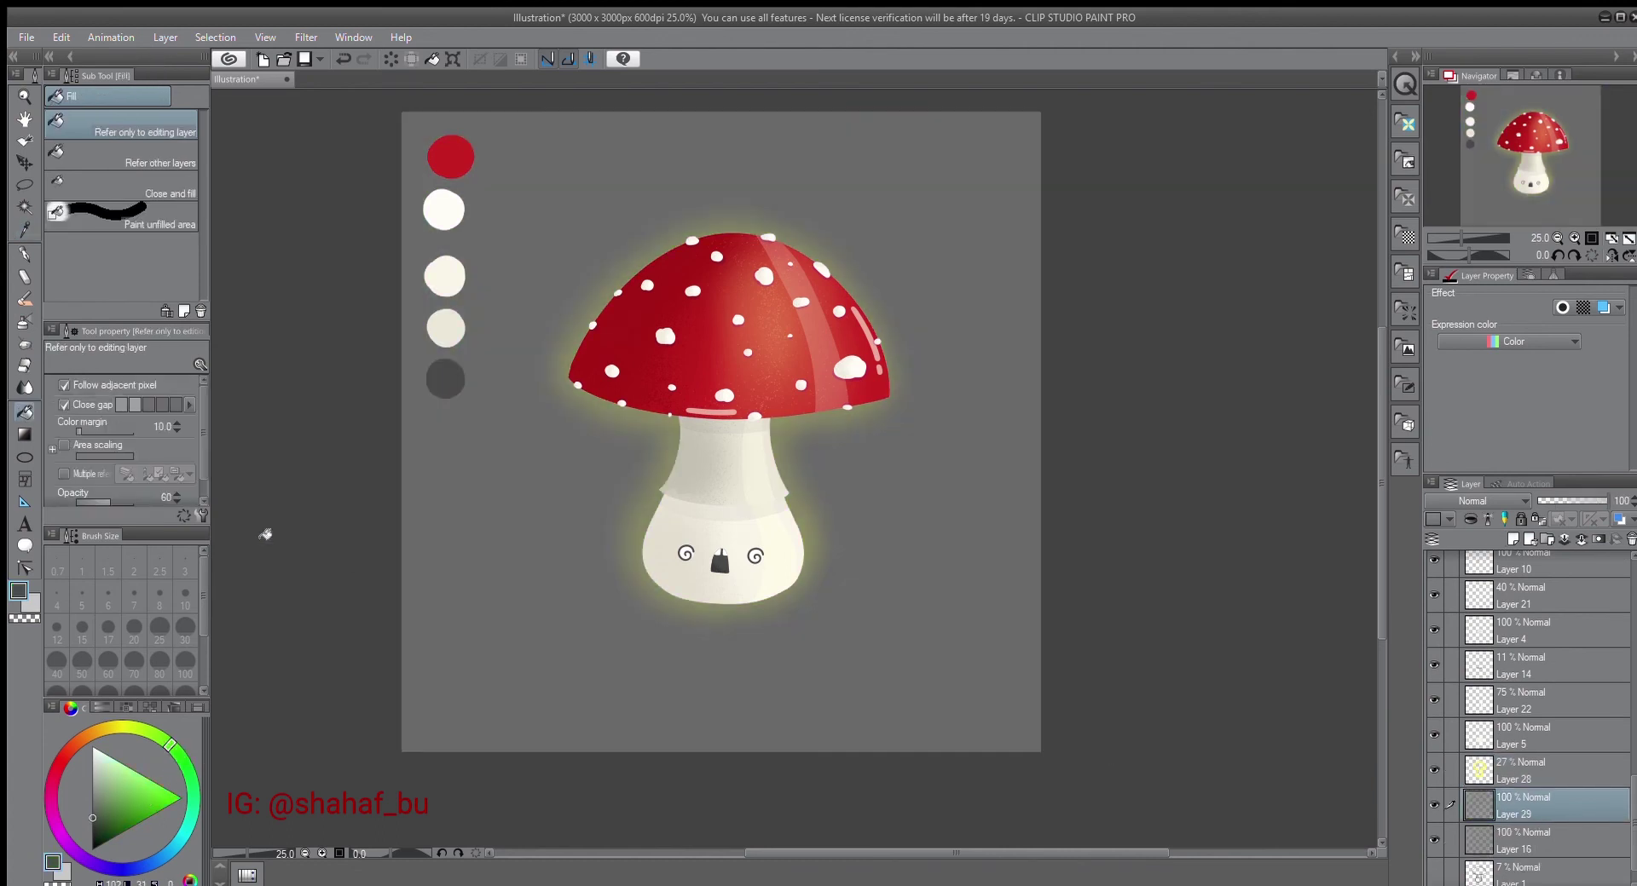
click(483, 645)
click(552, 620)
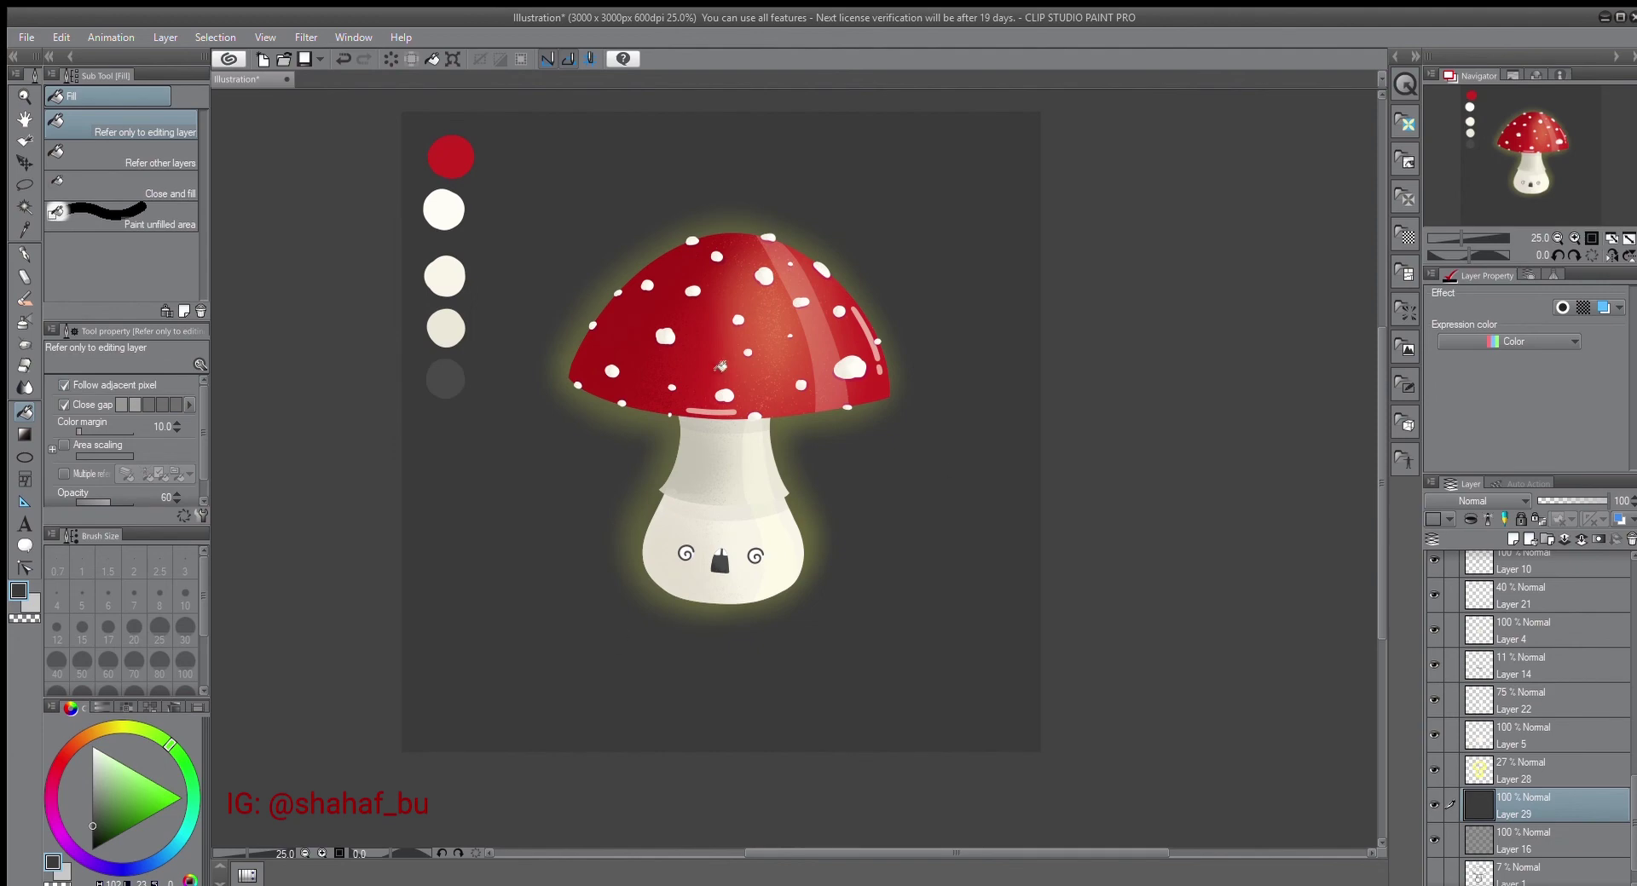
On a new layer, paint several off-white orbs of different sizes around the mushroom with the Turnip pen enlarged to 81.2.
key(ctrl+shift+n)
key(p)
key(ctrl+plus)
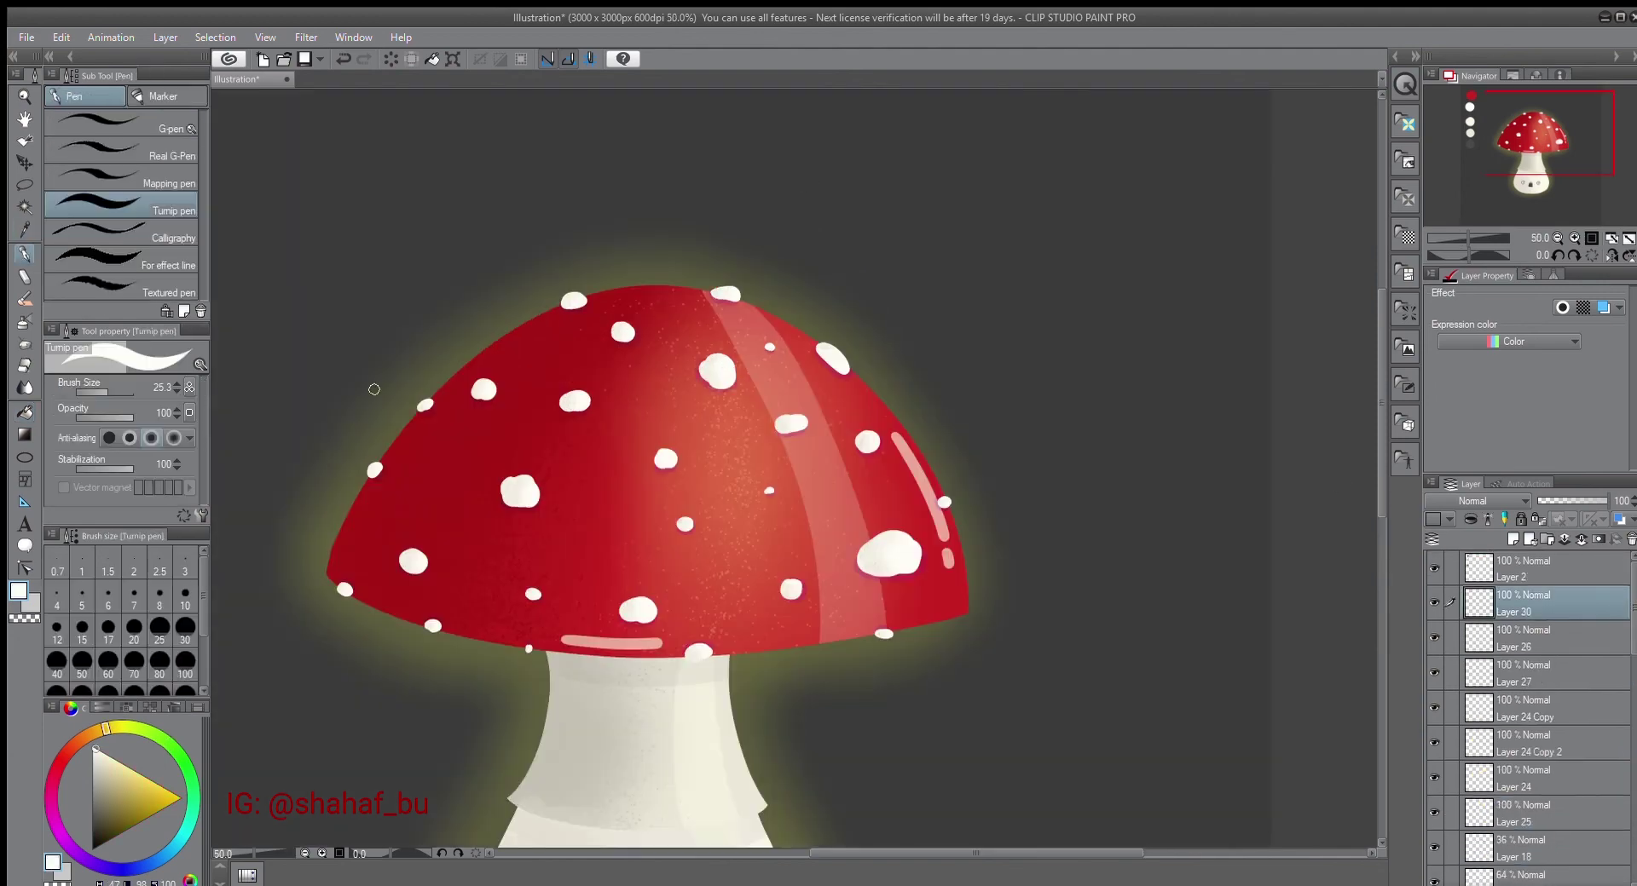
drag(812, 447, 1066, 452)
scroll(621, 385, down, 3)
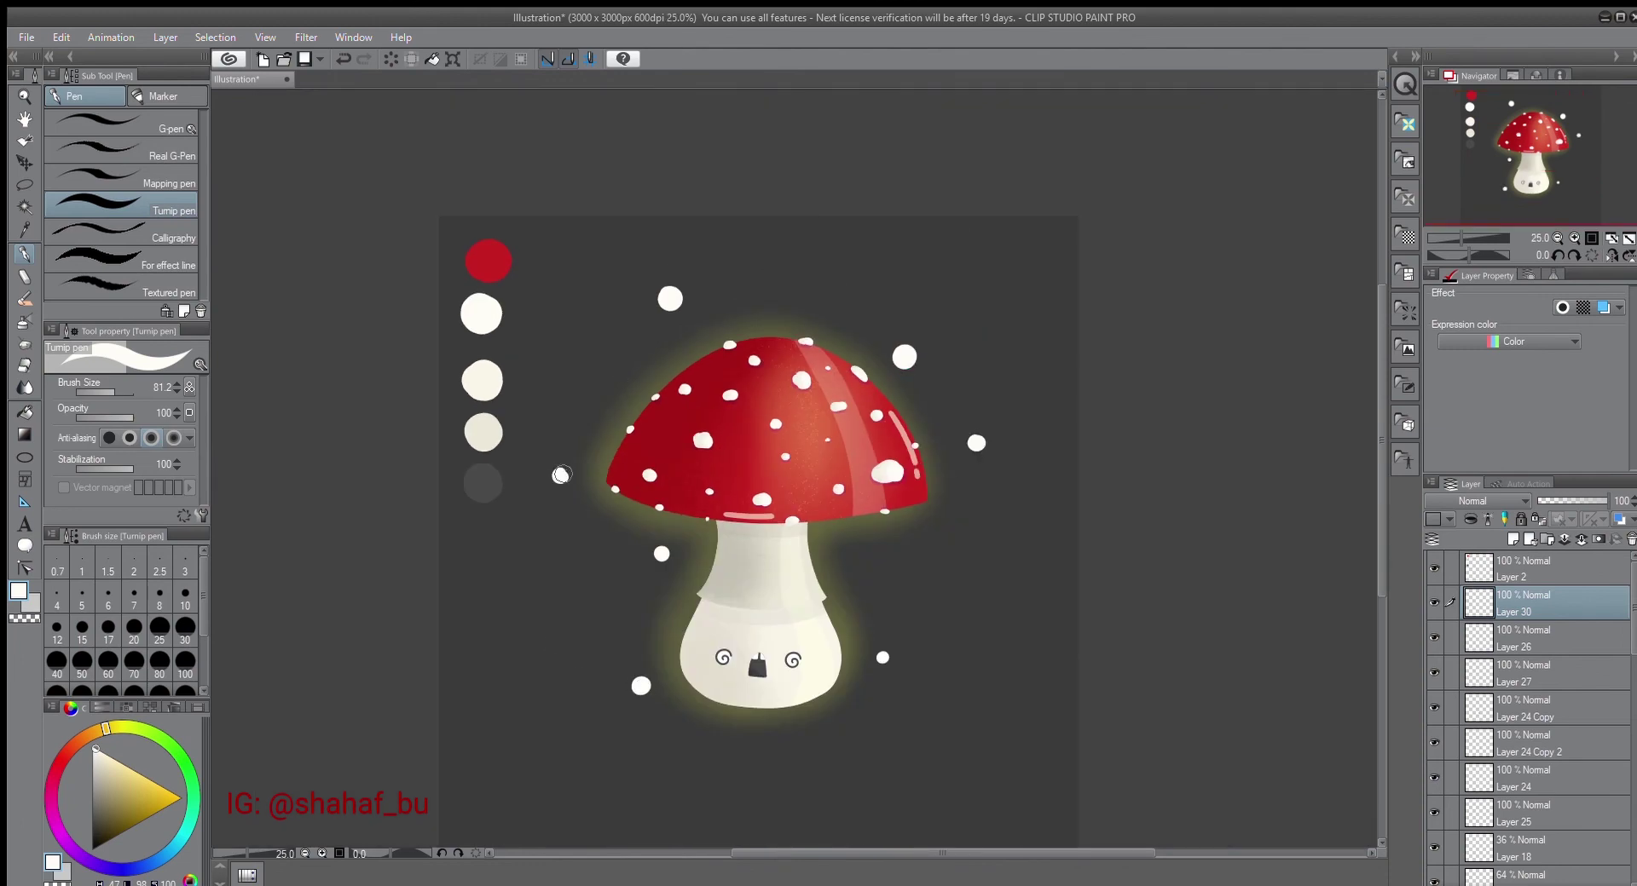
Set the orb layer to 55% opacity and airbrush yellow glows around the orbs on the glow layer with the Soft brush at sizes 301.1 and 125.7.
ctrl+shift+click(598, 430)
key(b)
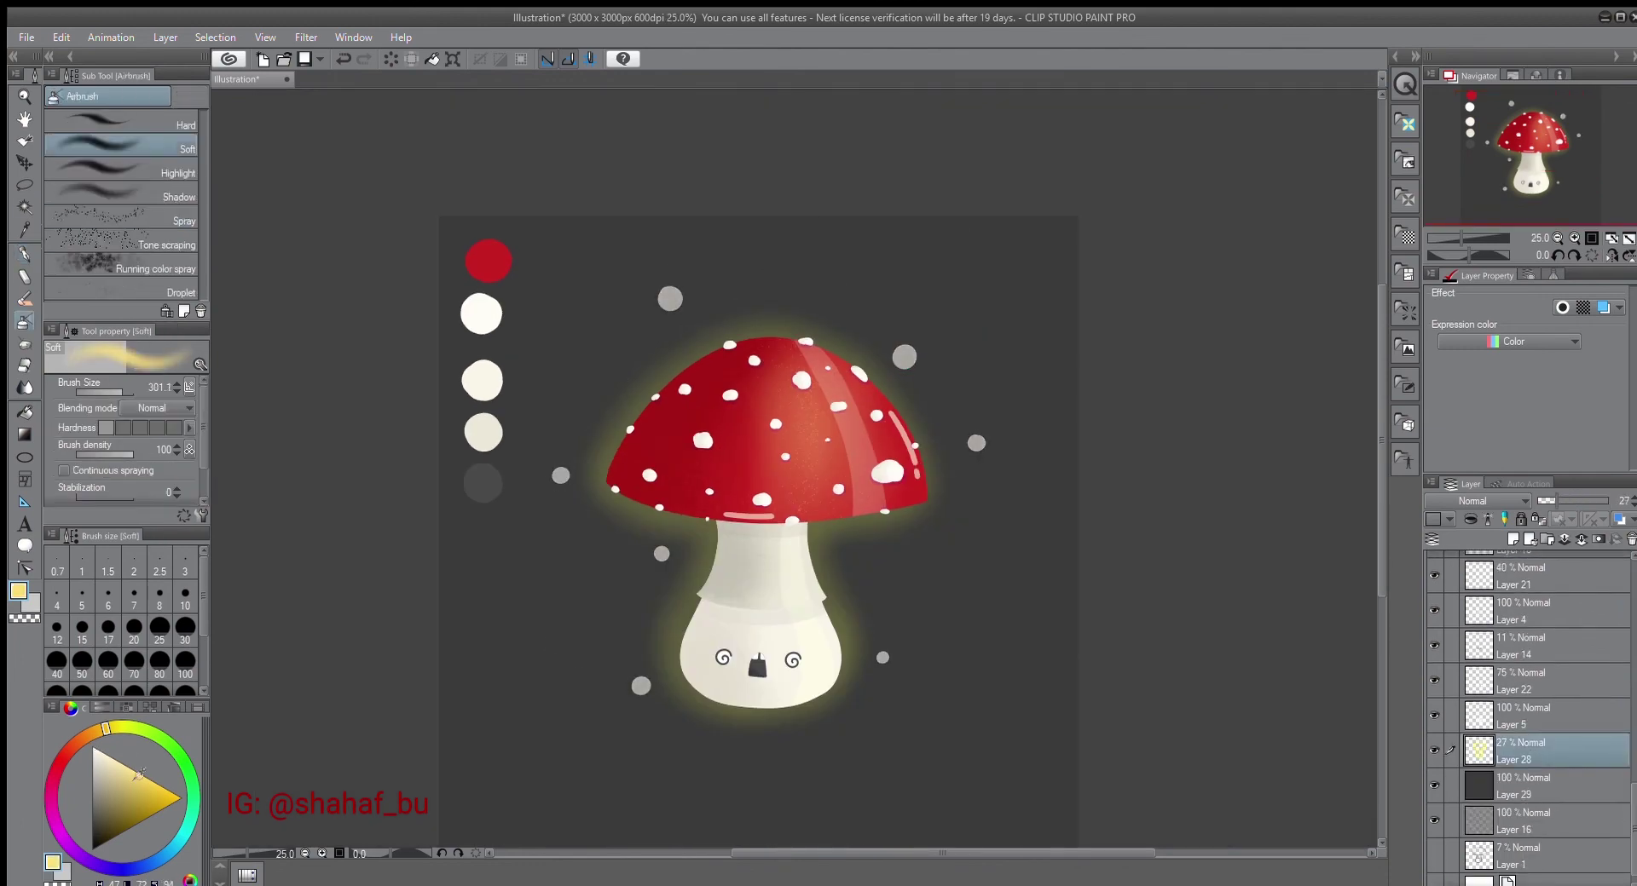
key(ctrl+plus)
click(482, 477)
click(628, 241)
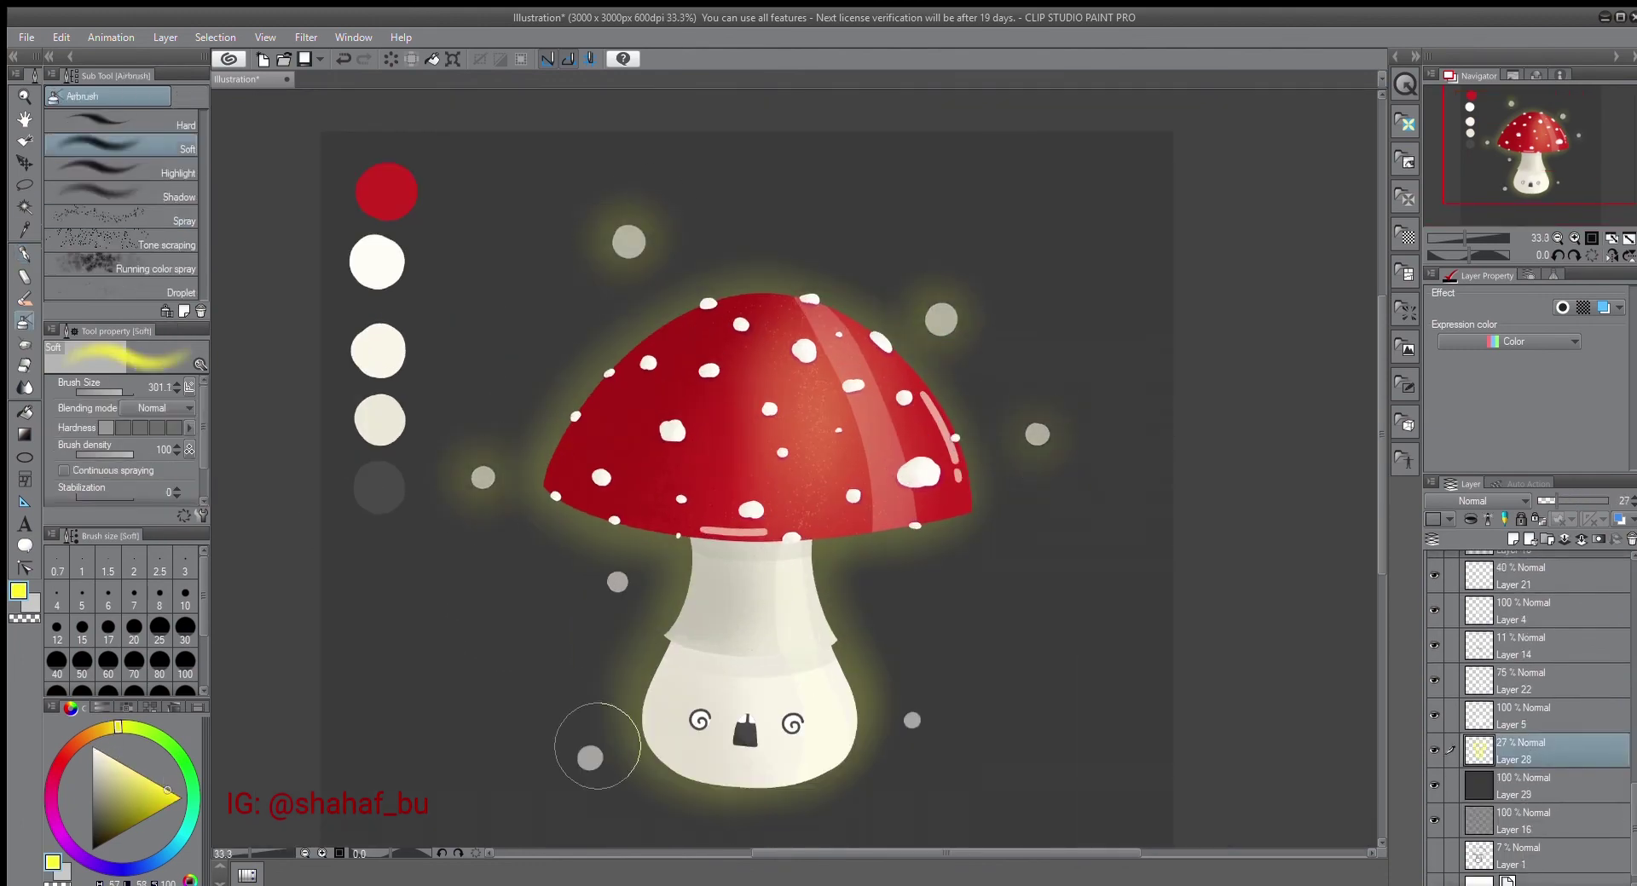
scroll(481, 473, down, 1)
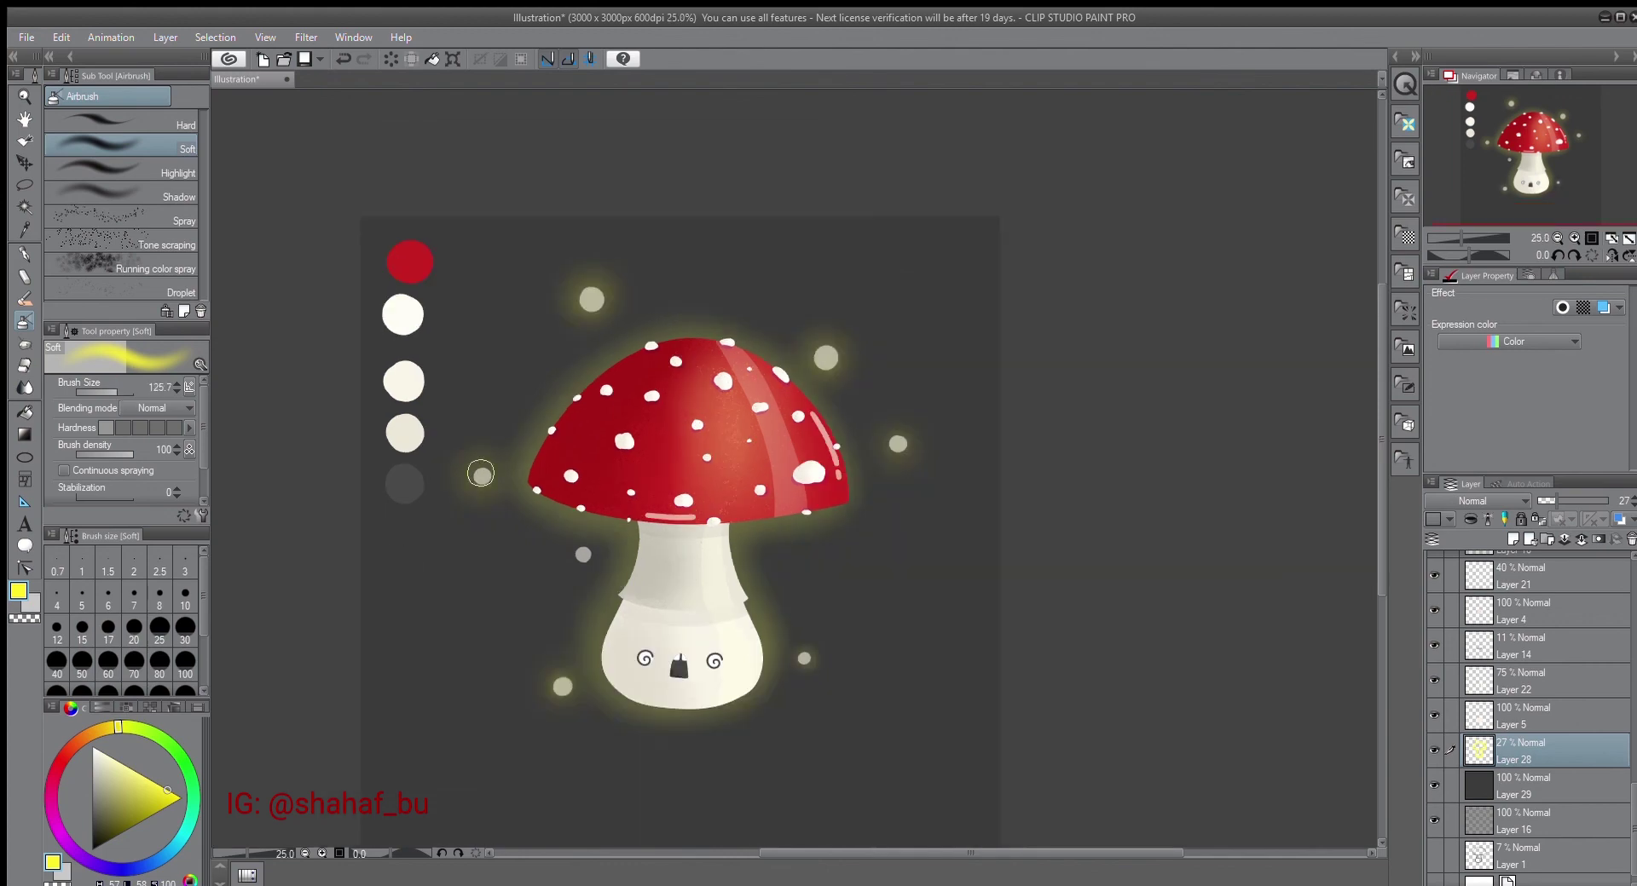
On a new layer above the orbs, draw small white highlight marks on them with the Turnip pen, size 7.9.
ctrl+shift+click(480, 473)
key(p)
key(ctrl+plus)
key(ctrl+plus)
click(106, 390)
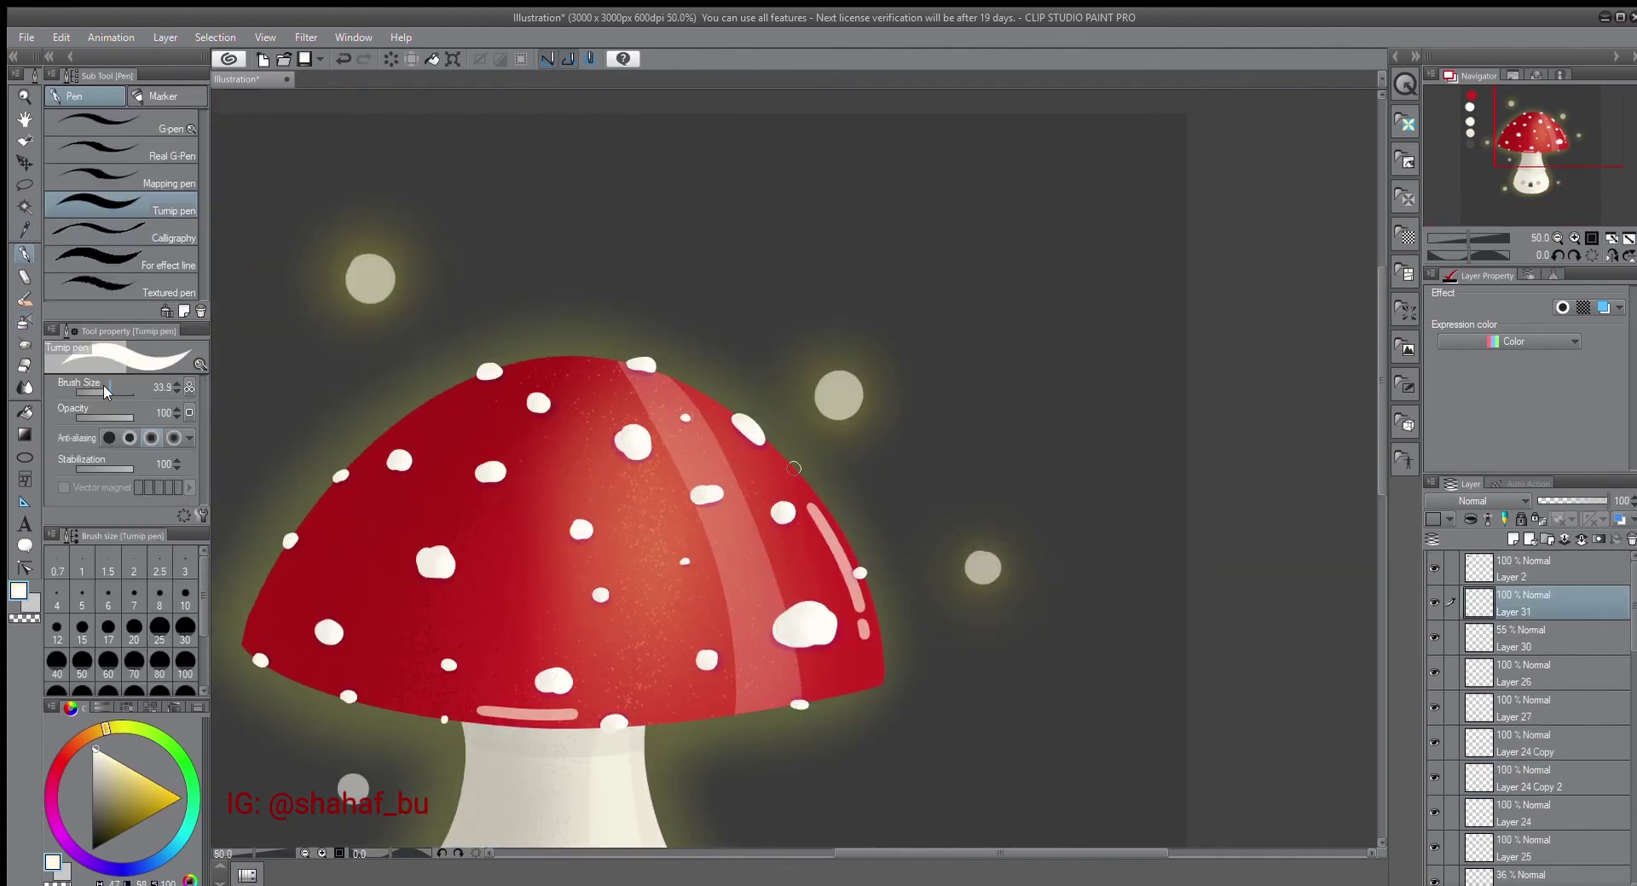
key(ctrl+z)
scroll(876, 389, up, 4)
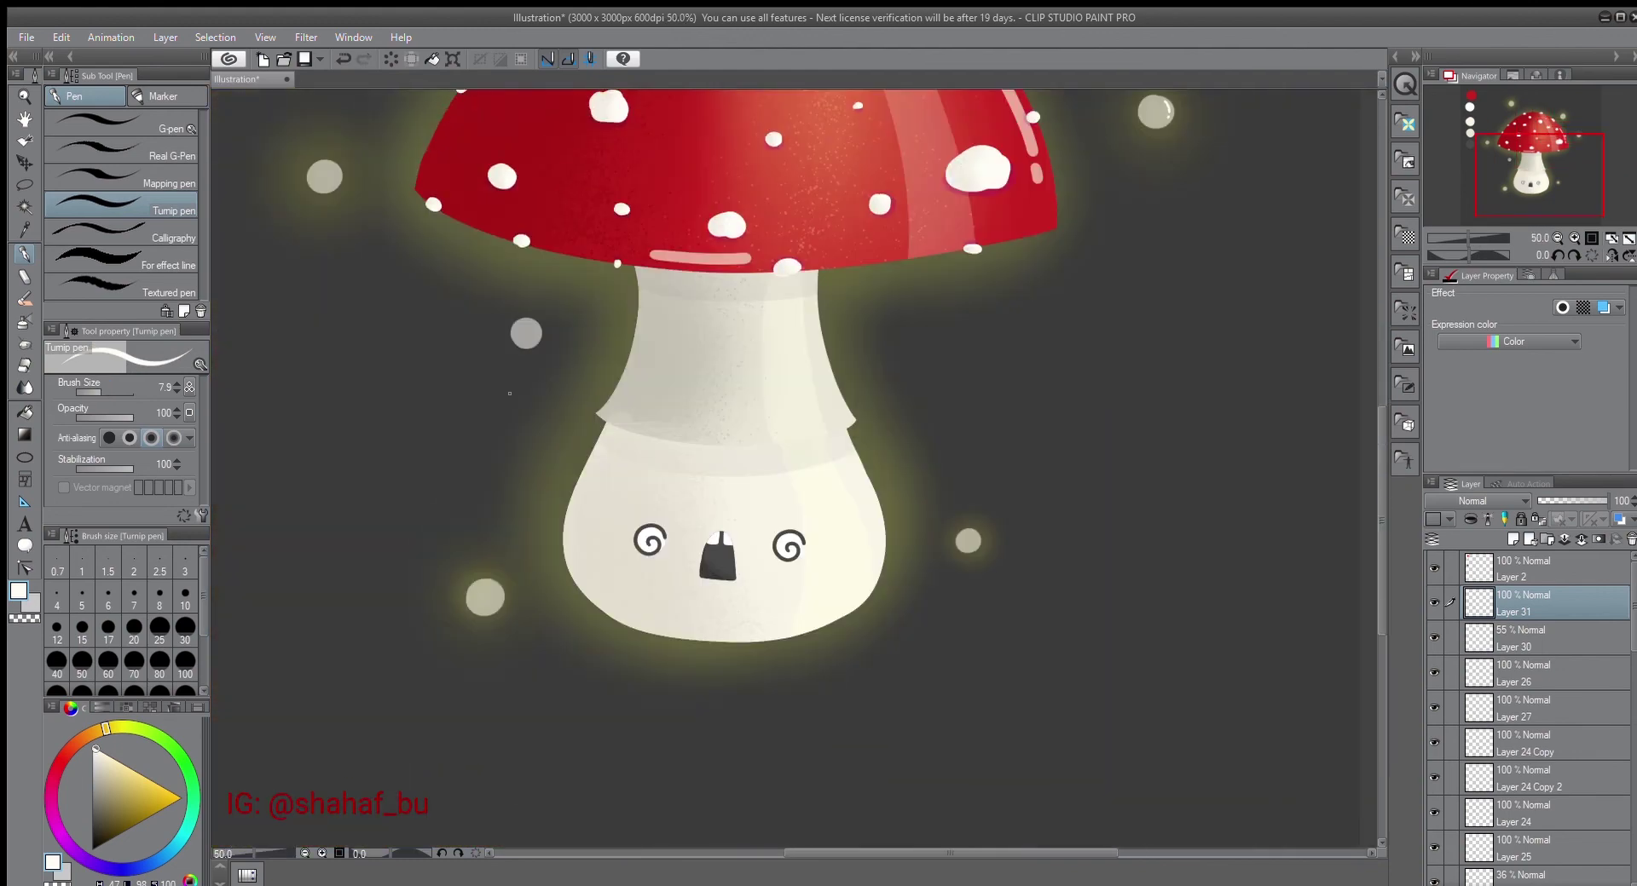
key(ctrl+z)
scroll(477, 588, up, 4)
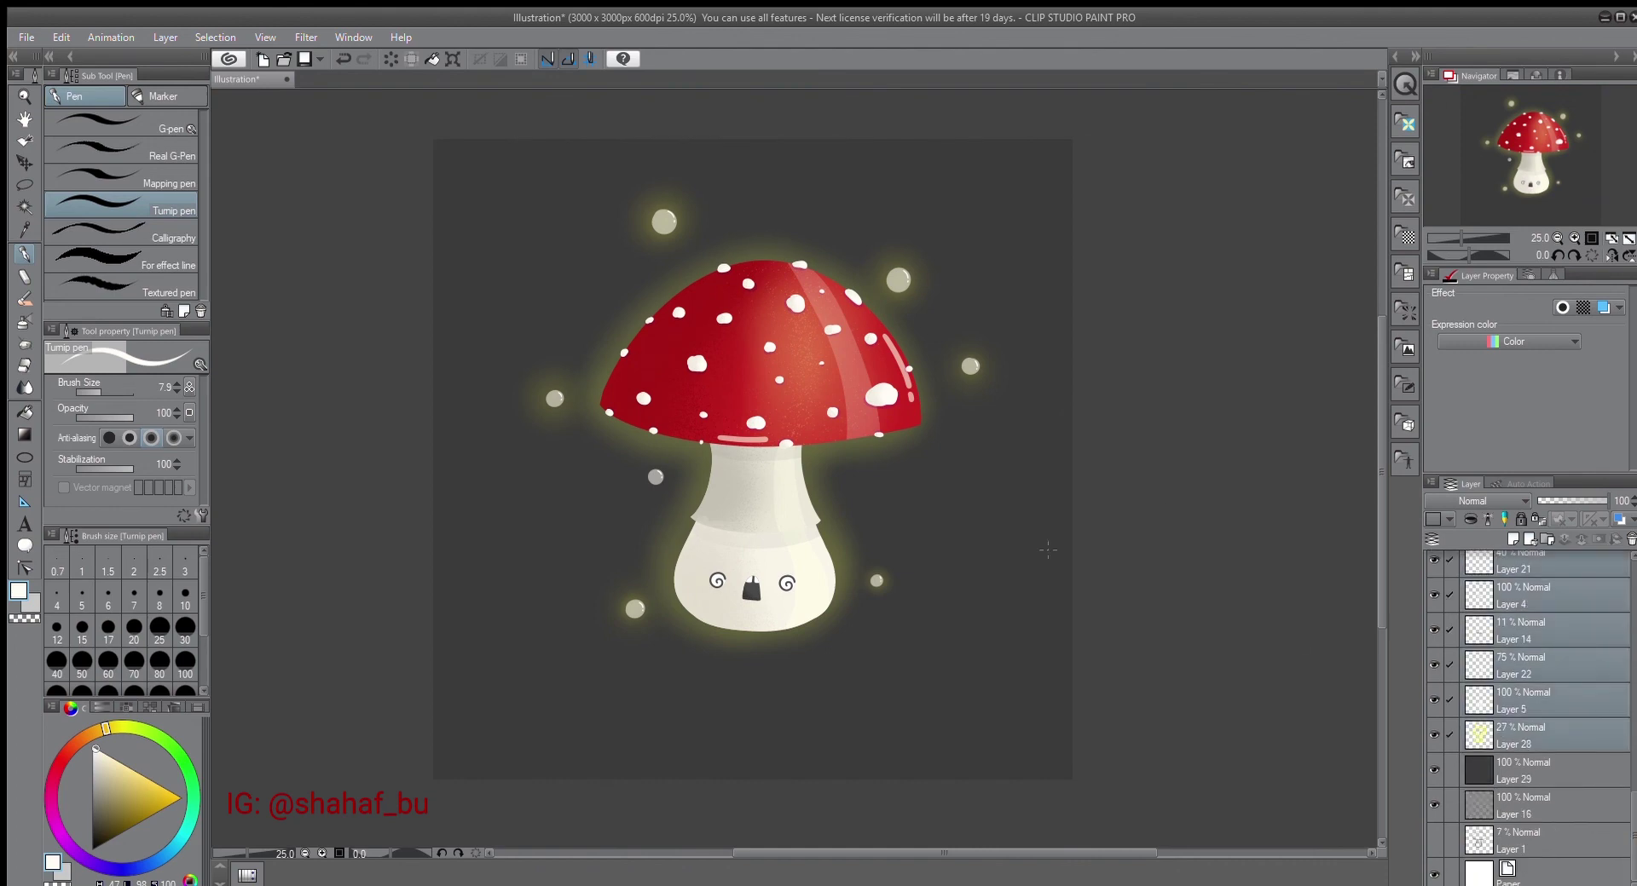
Hide the colour swatches and move all the mushroom, orb and glow layers together slightly downward on the canvas.
key(v)
drag(767, 354, 767, 373)
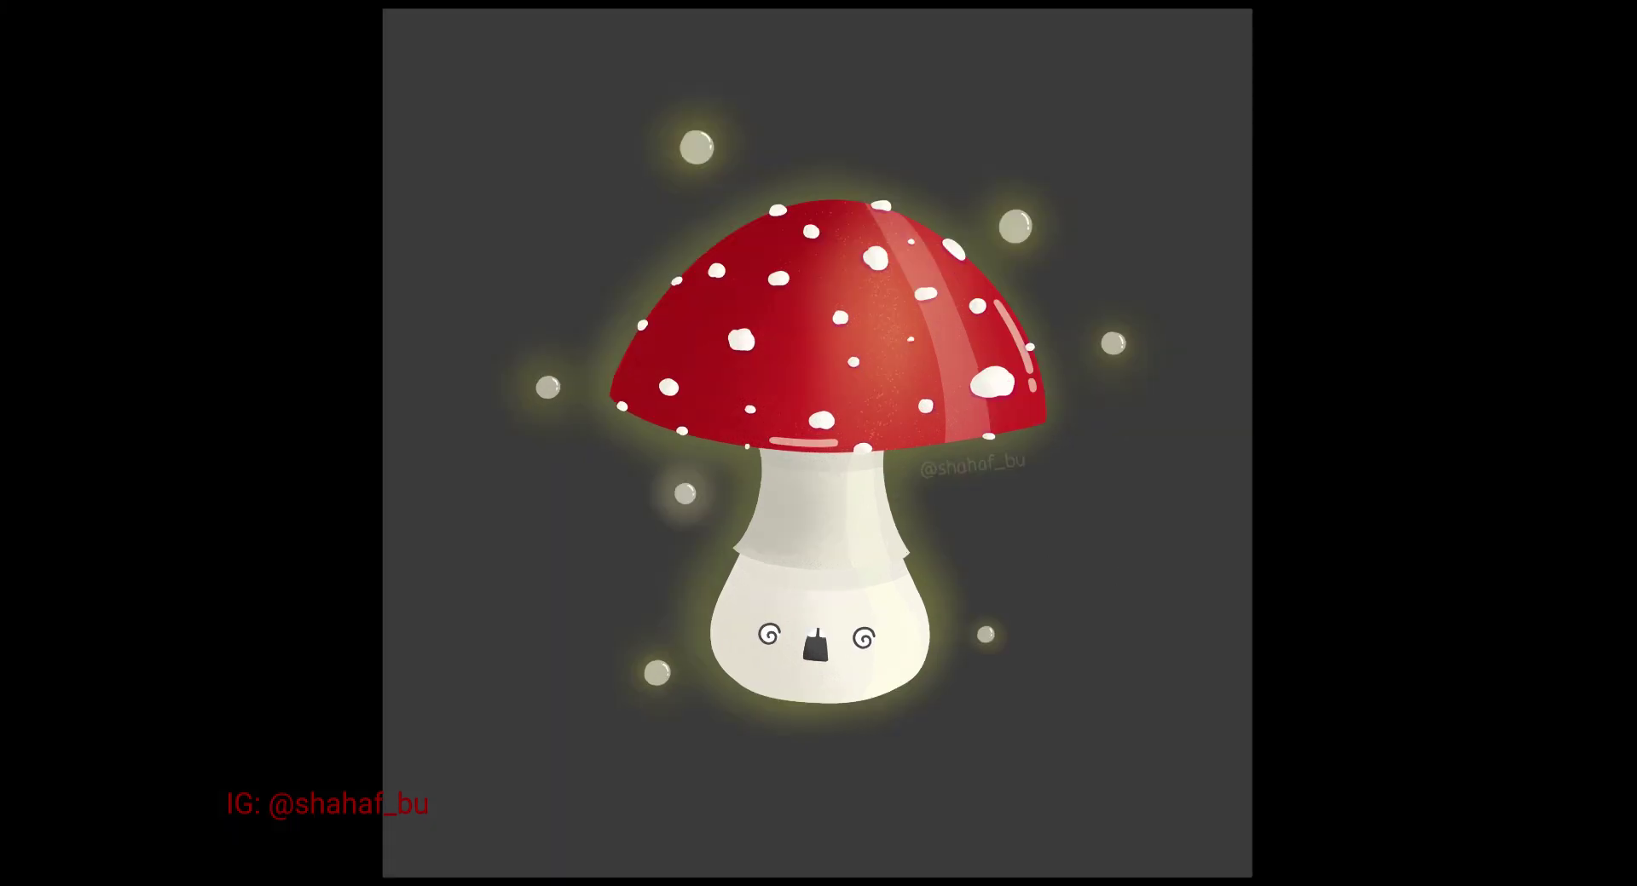